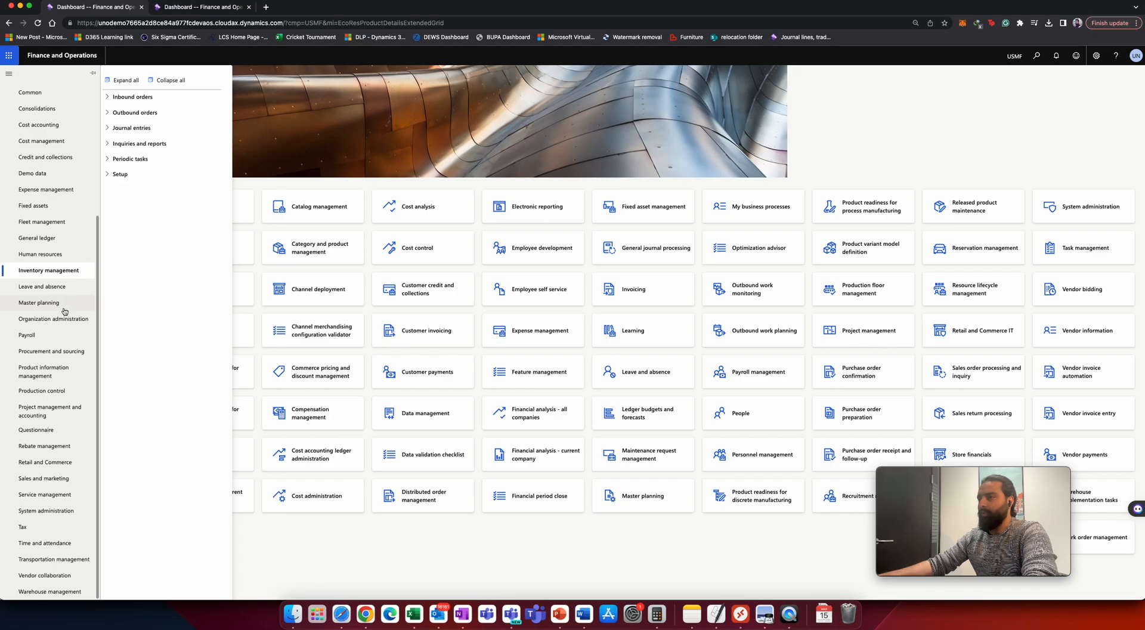
Open the tracking dimension groups and review the Owner group's tracking dimension settings.
left_click(46, 374)
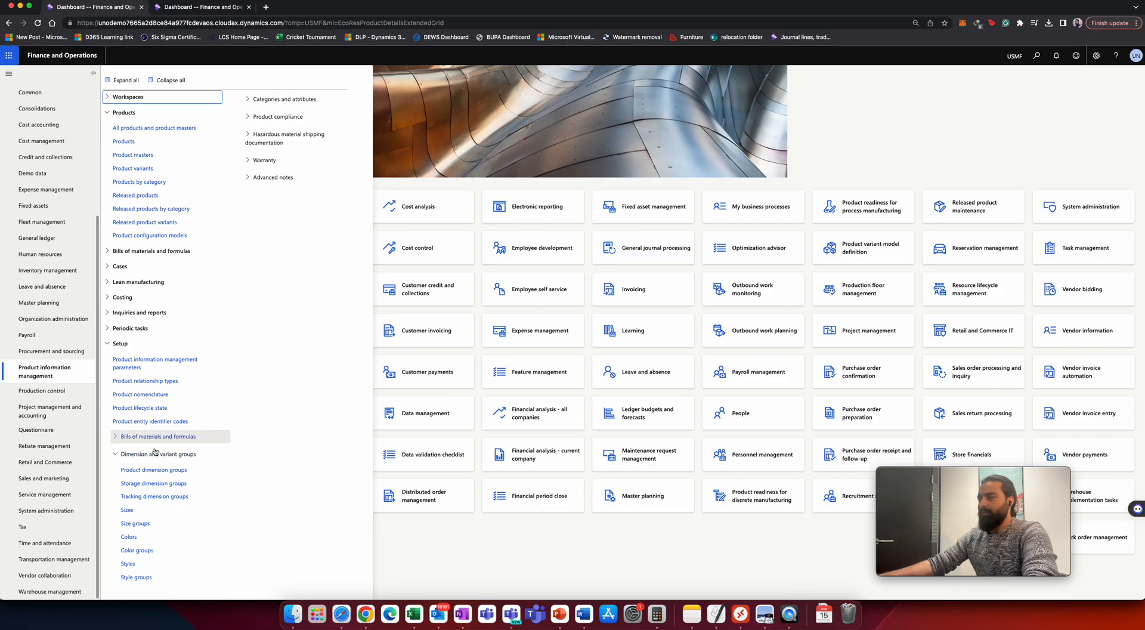
left_click(154, 496)
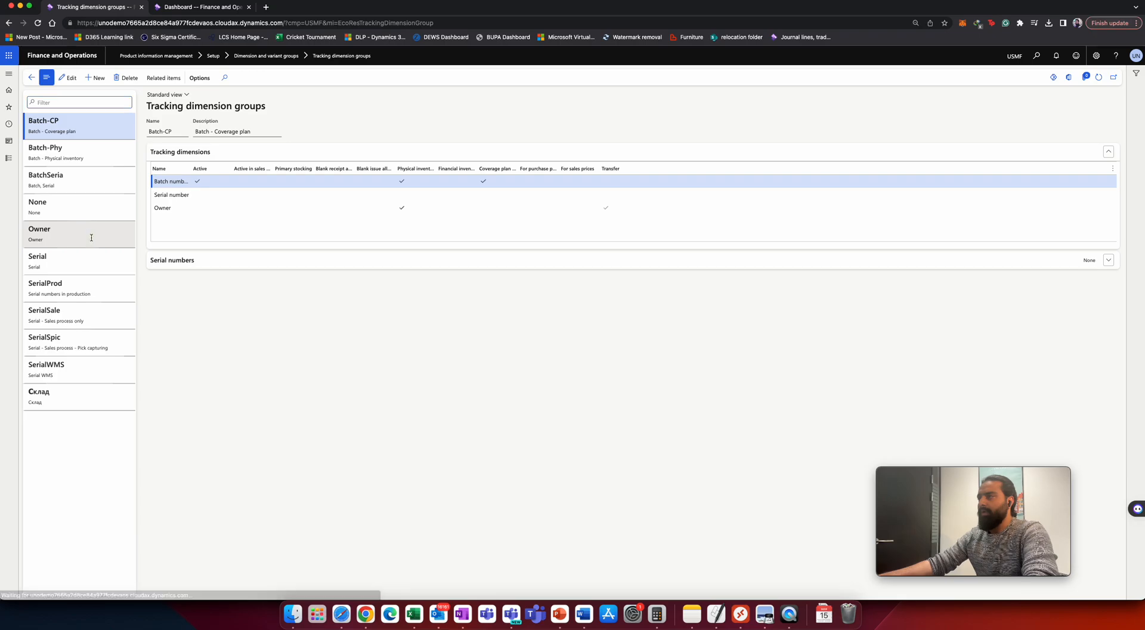
left_click(98, 239)
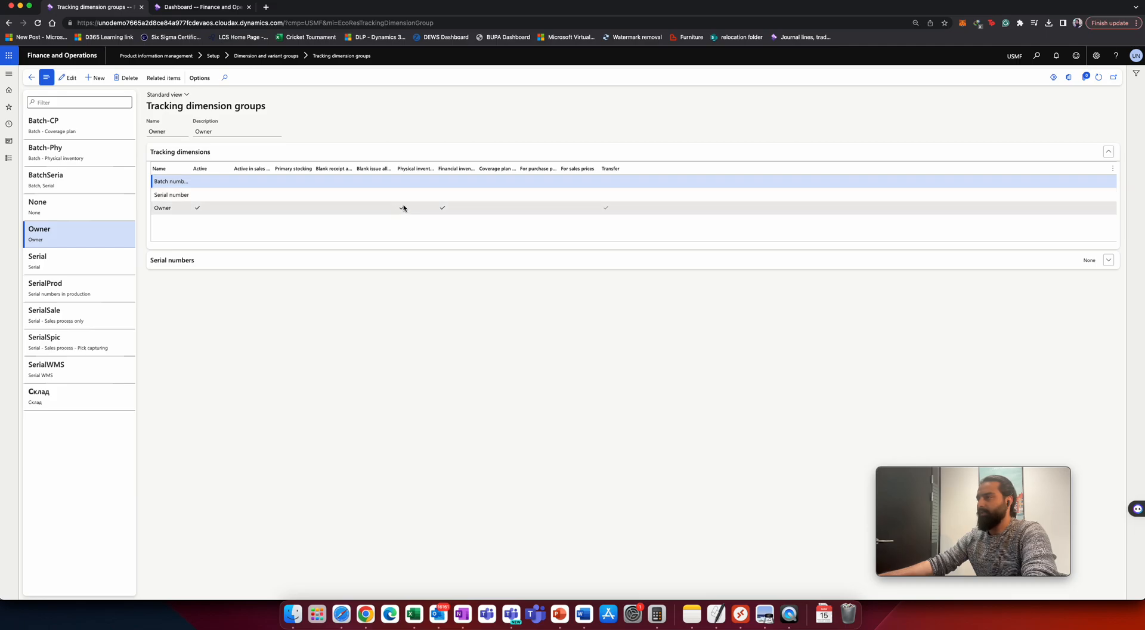
left_click_drag(434, 167, 554, 167)
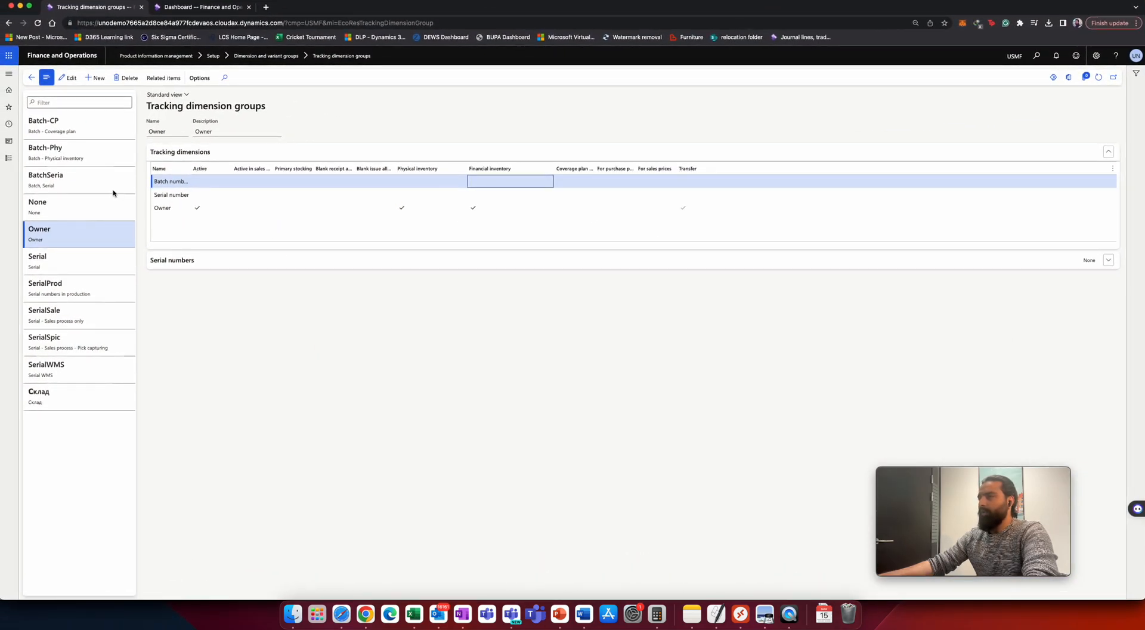
Open the inventory item model groups and review the STD and MWA groups' settings.
left_click(8, 159)
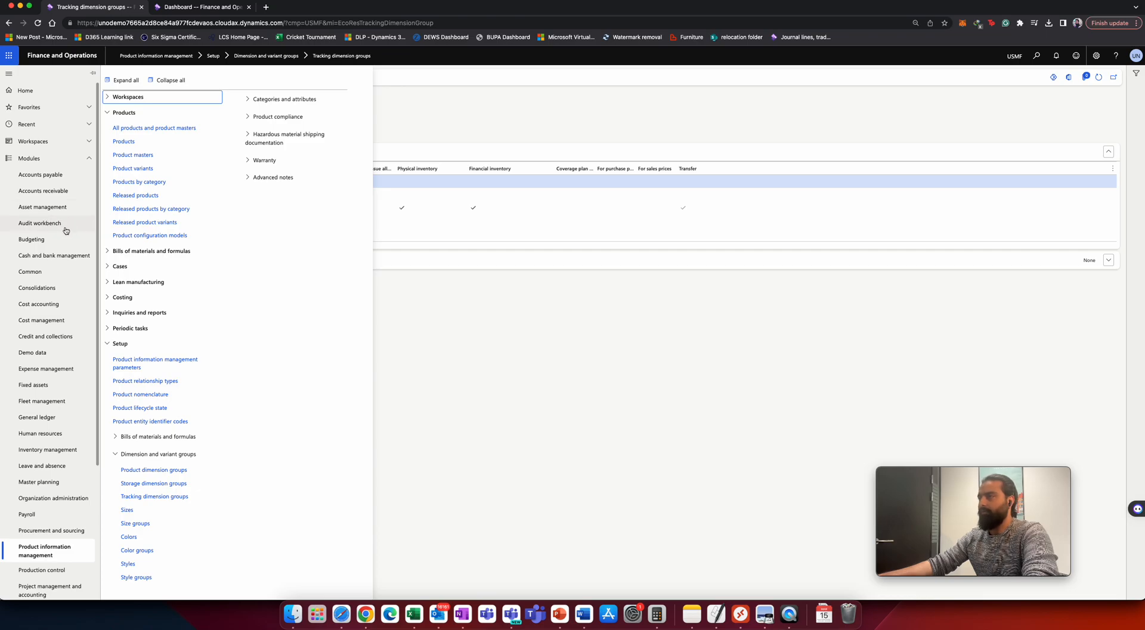
scroll(66, 231, "down", 5)
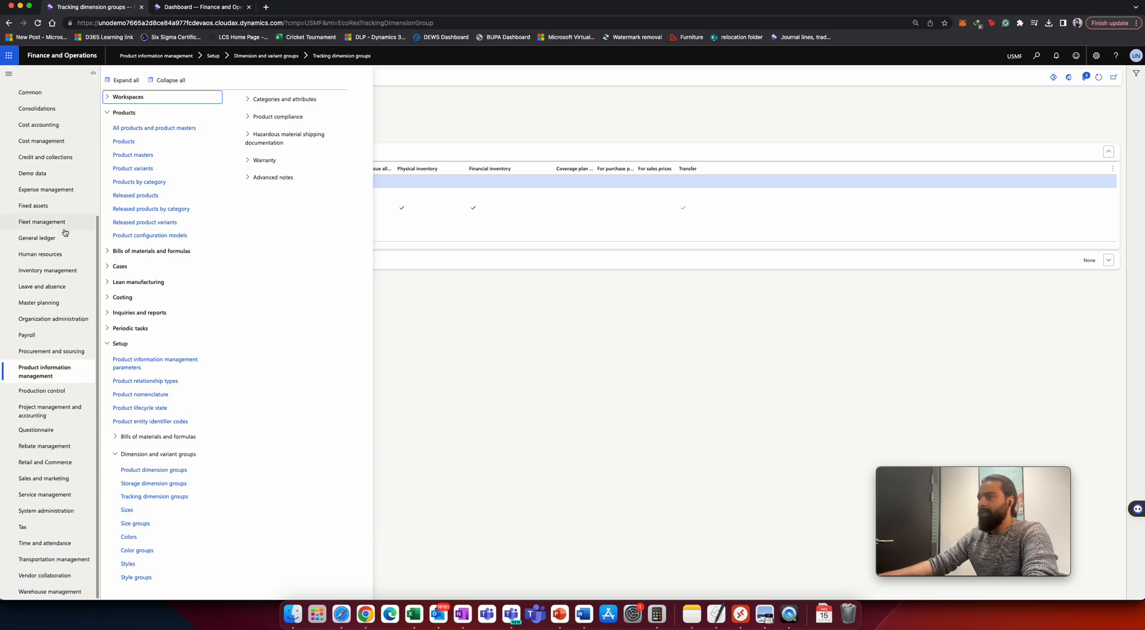
left_click(71, 272)
left_click(120, 173)
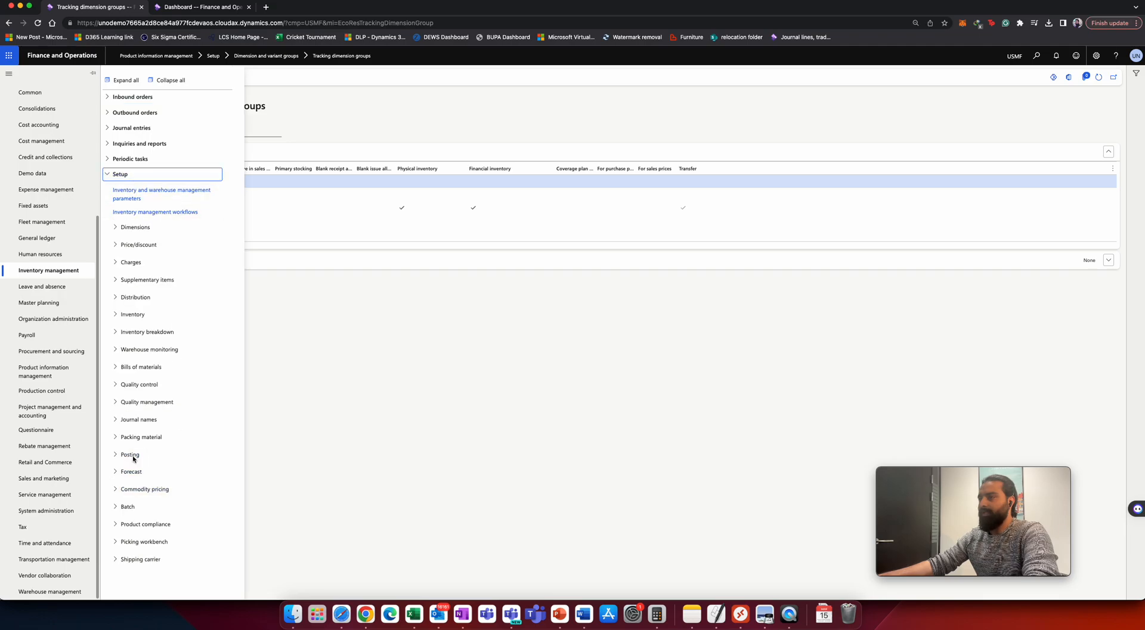
left_click(141, 314)
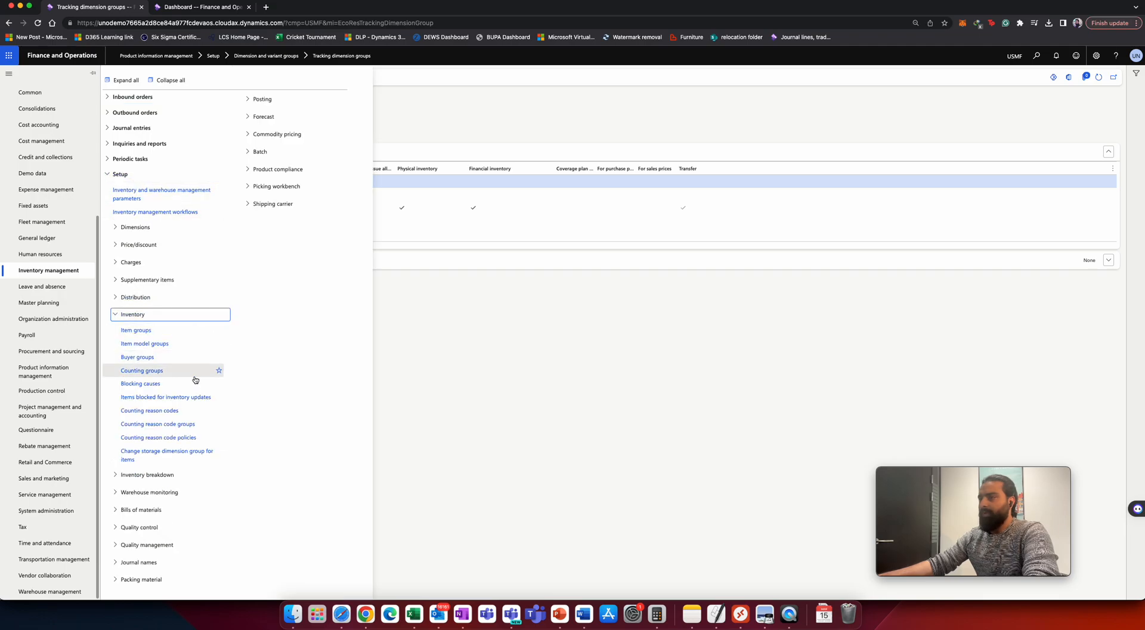
left_click(140, 345)
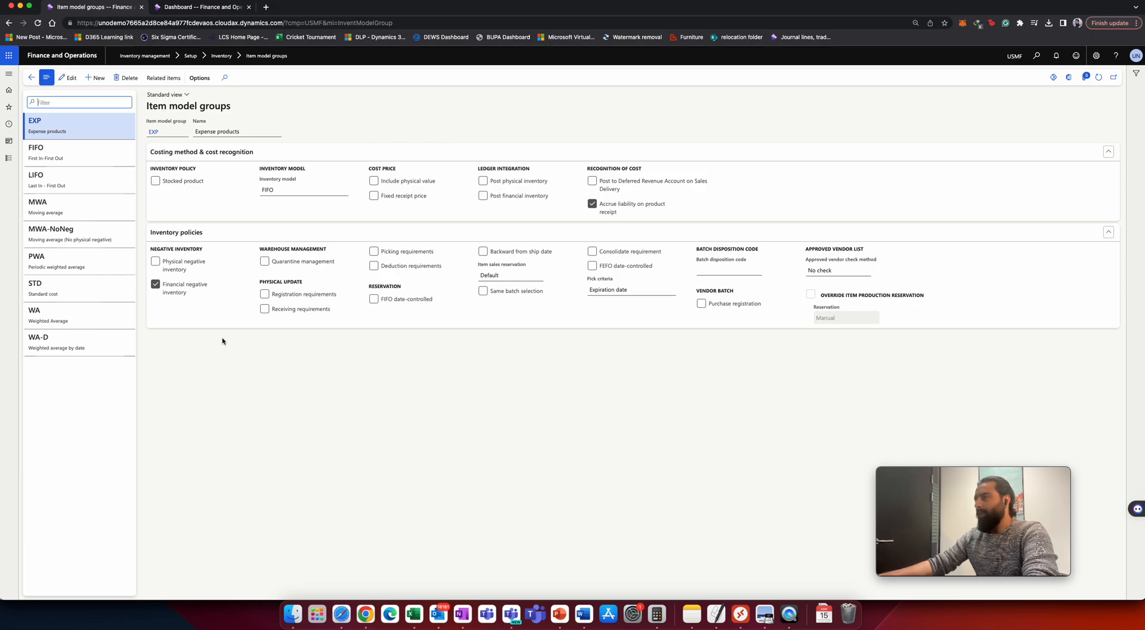
left_click(81, 293)
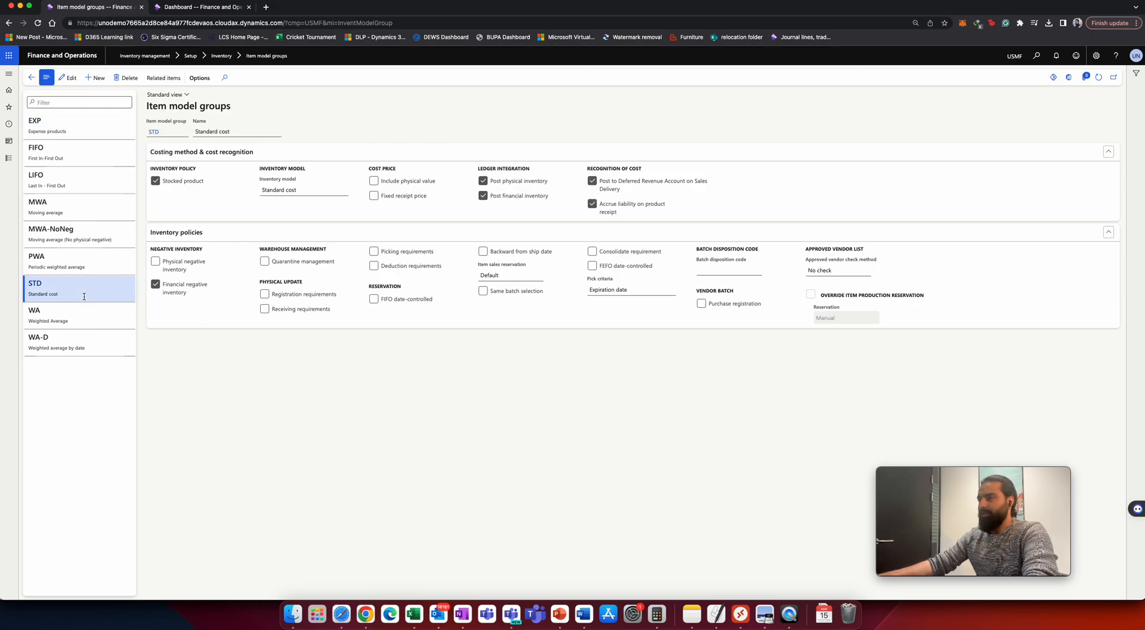
left_click(71, 212)
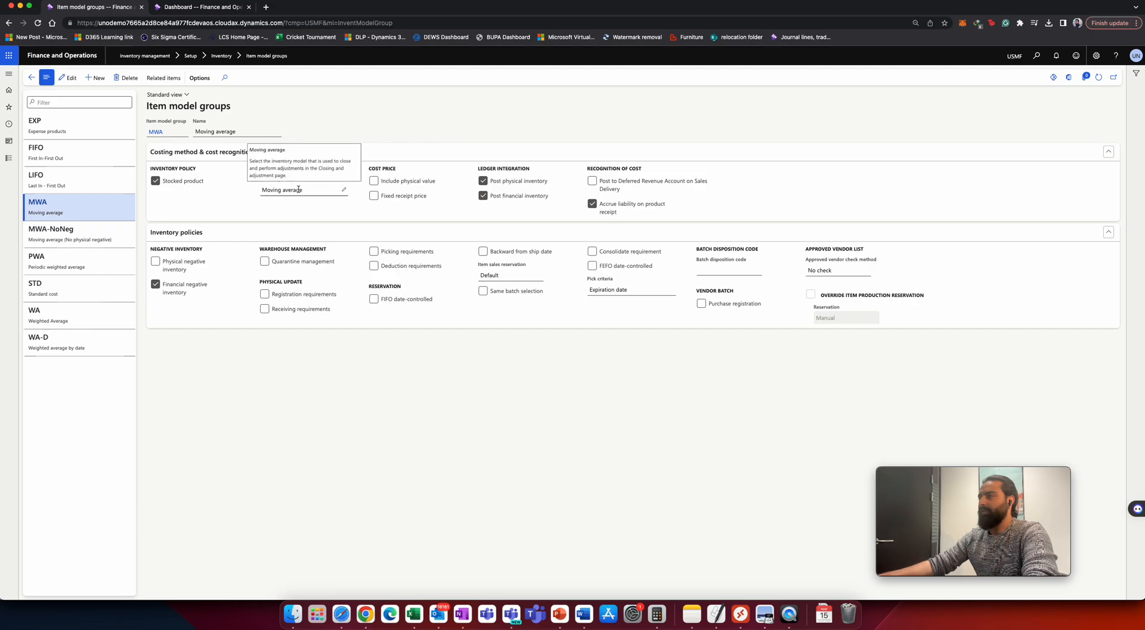
left_click(70, 289)
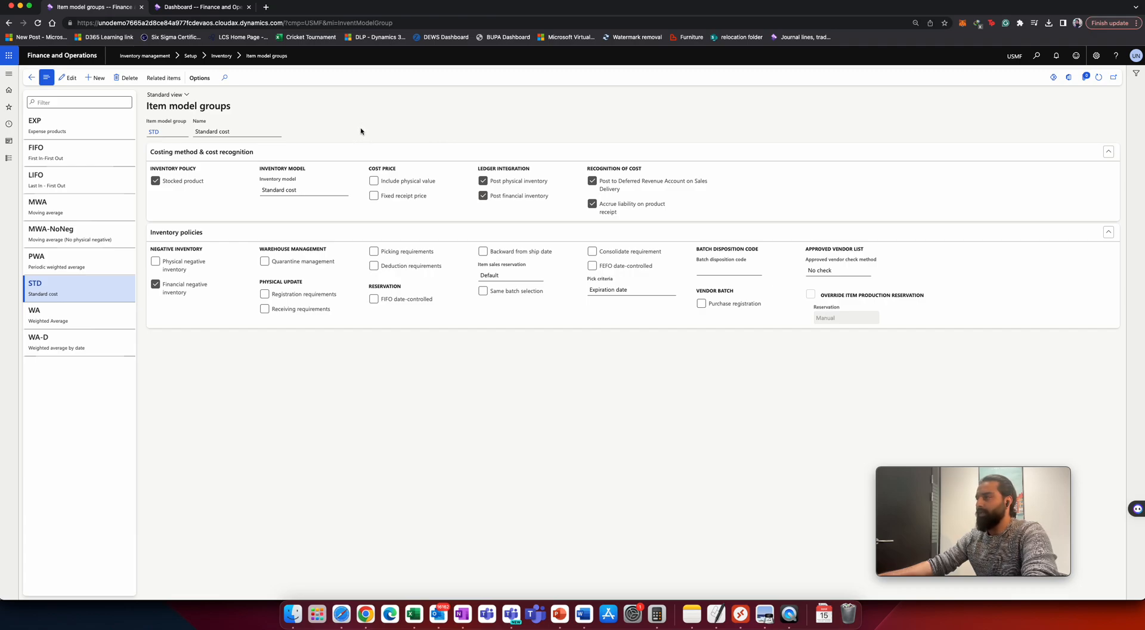
Create a new released product and name it Test-001.
key("super+Tab")
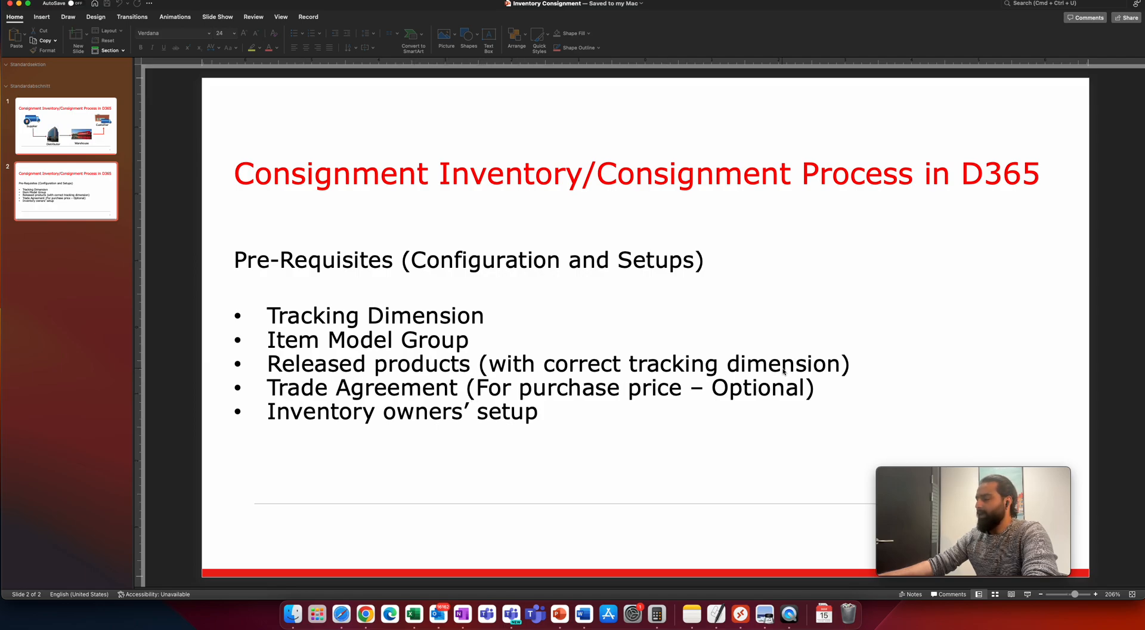
key("super+Tab")
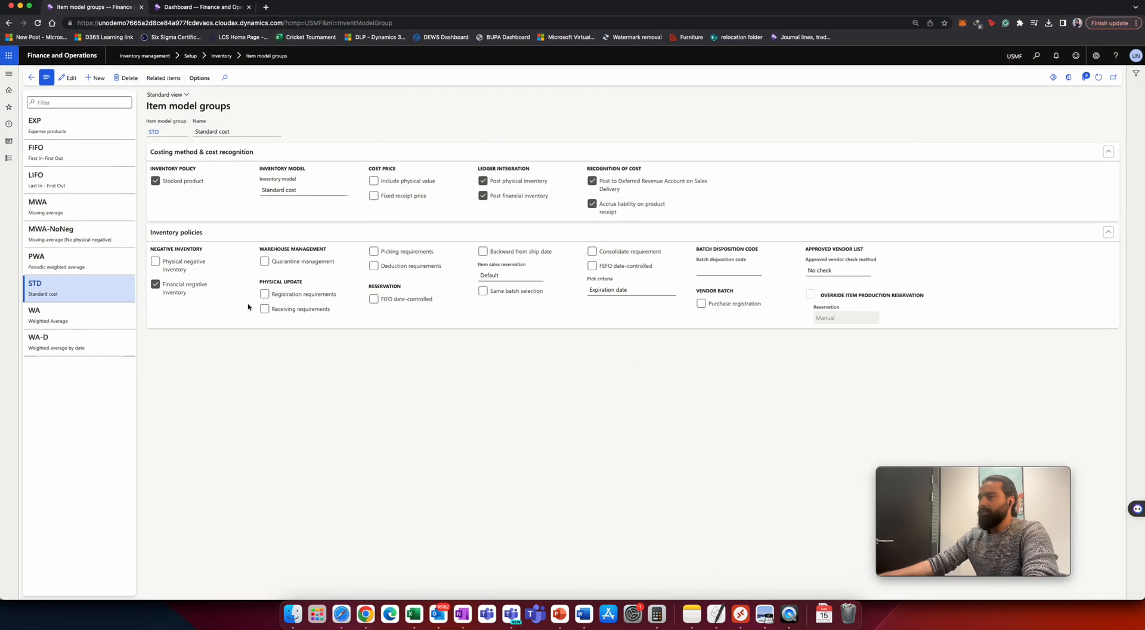
left_click(11, 159)
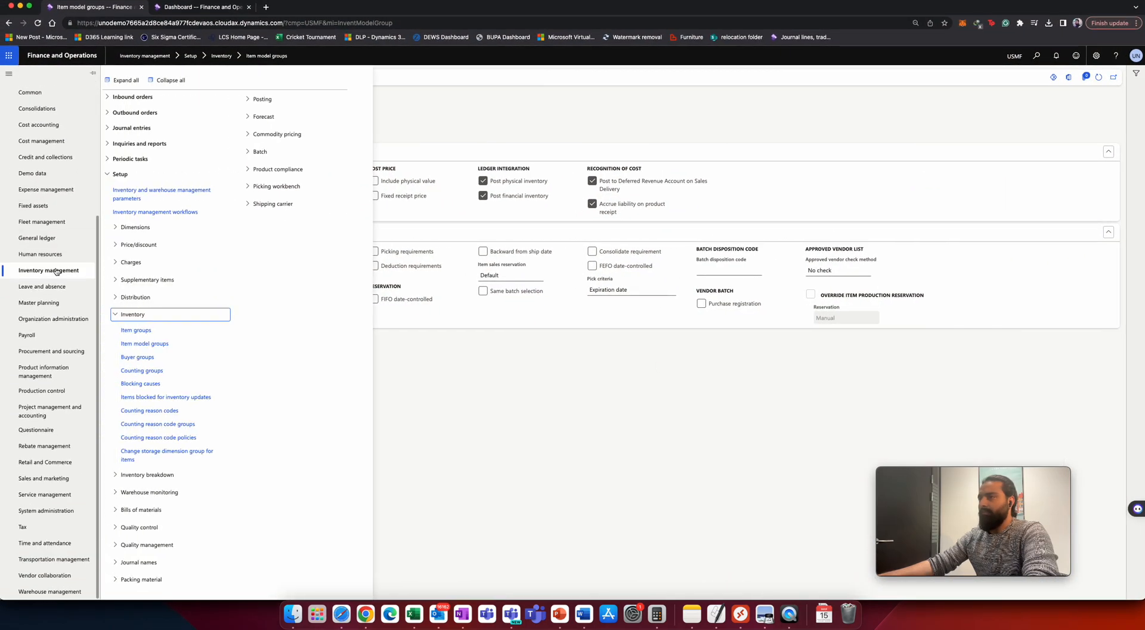
left_click(35, 375)
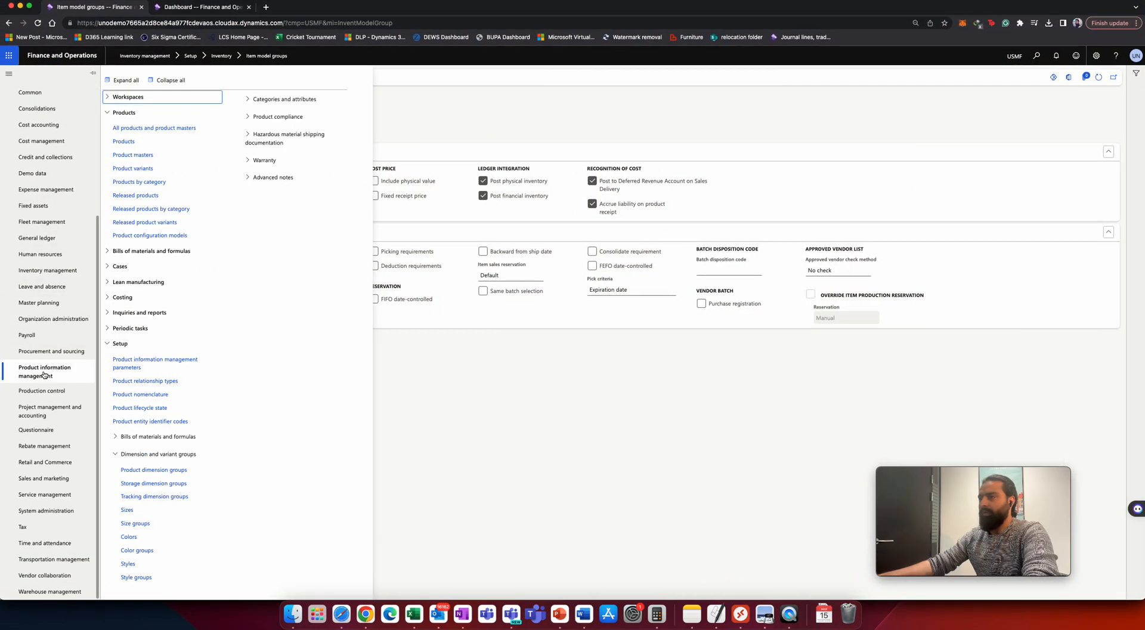
left_click(146, 211)
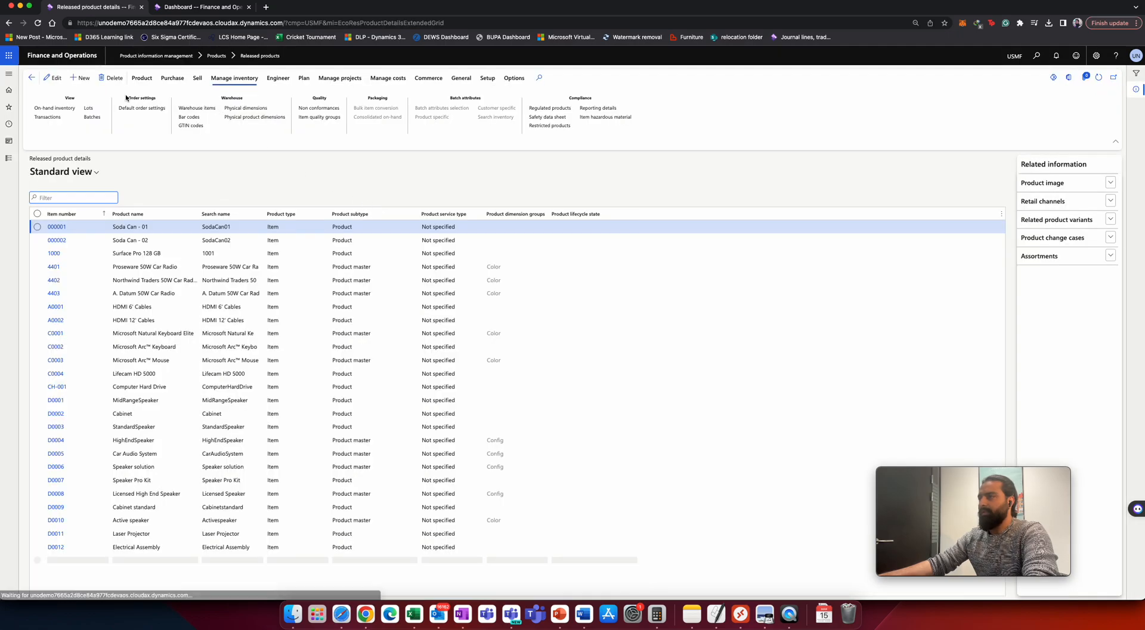
left_click(80, 81)
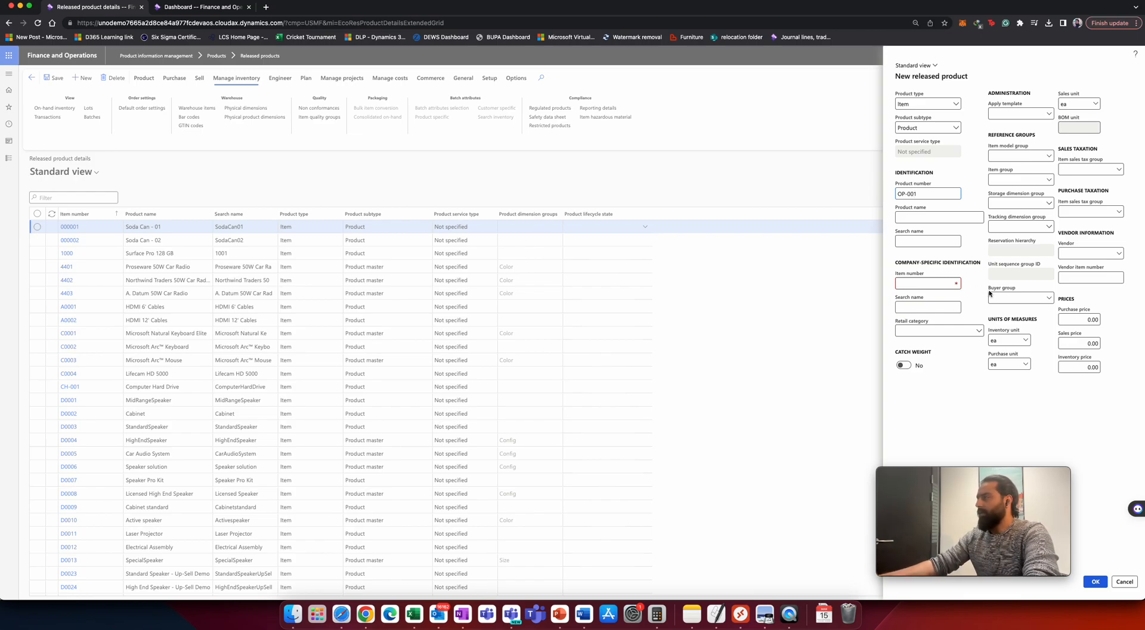
left_click(907, 216)
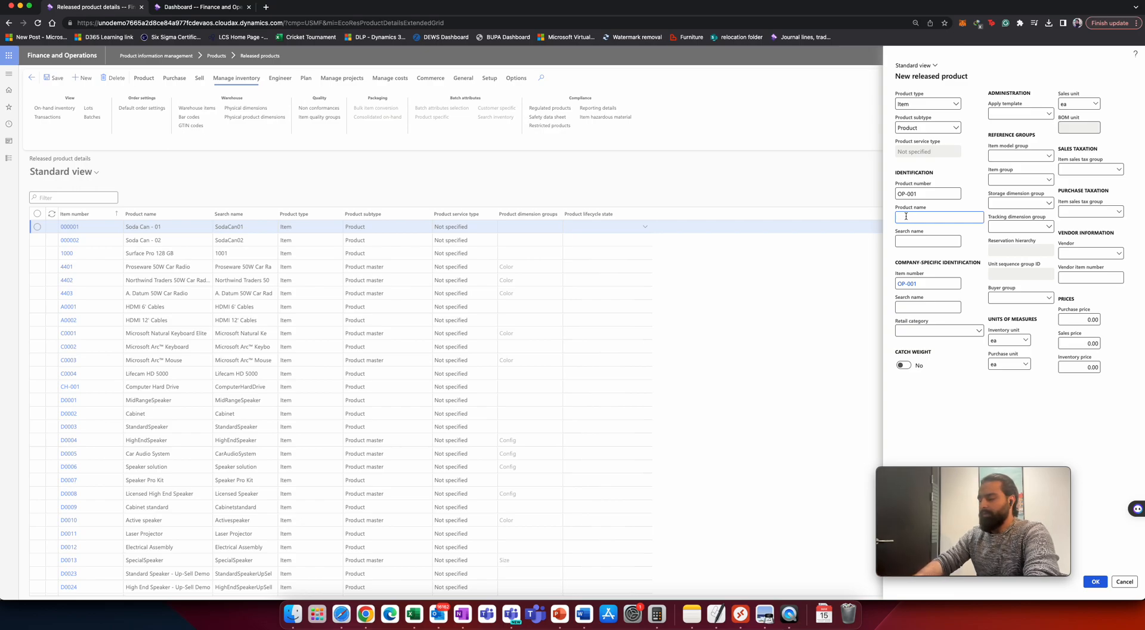
type("Test-001")
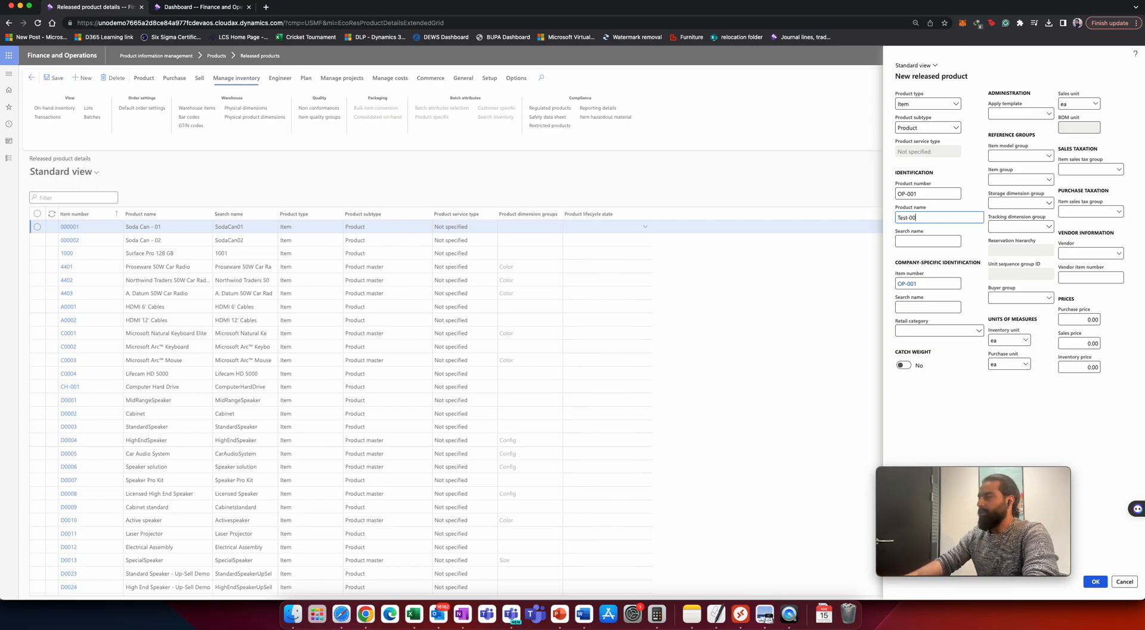
key("Tab")
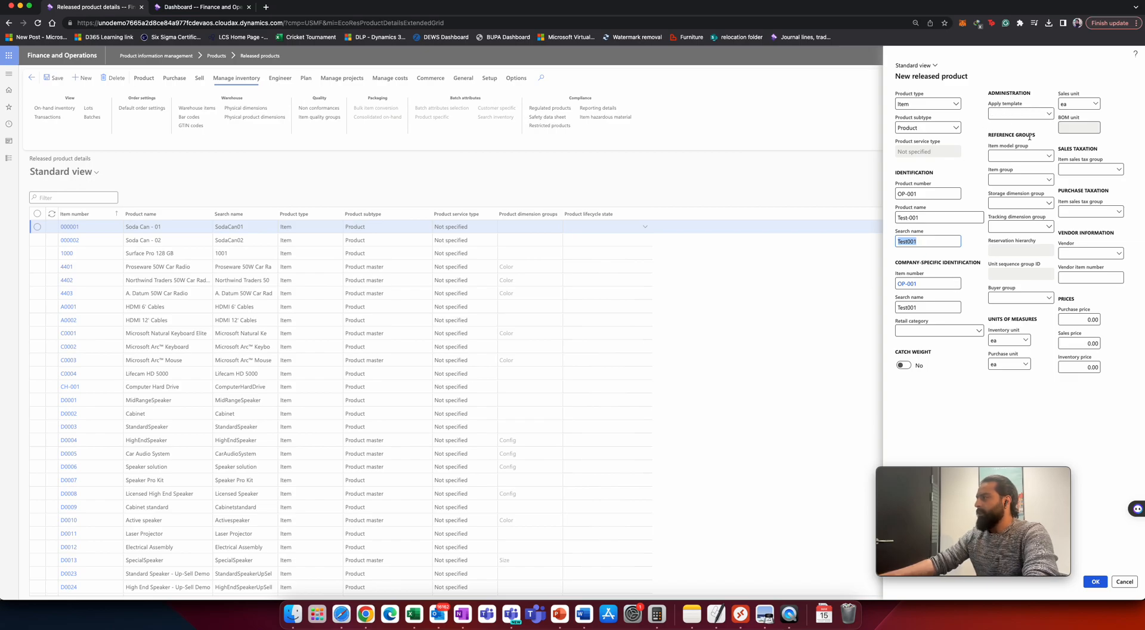
Set the new product's item model group to FIFO and its item group to AudioRM.
left_click(1048, 157)
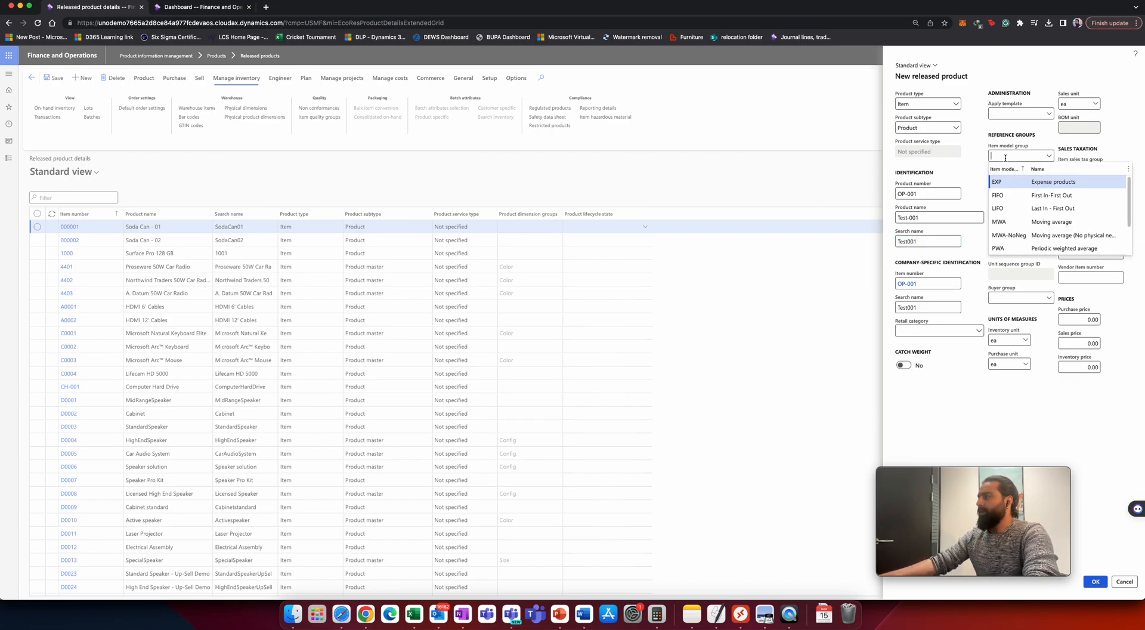
left_click(1022, 195)
left_click(1048, 179)
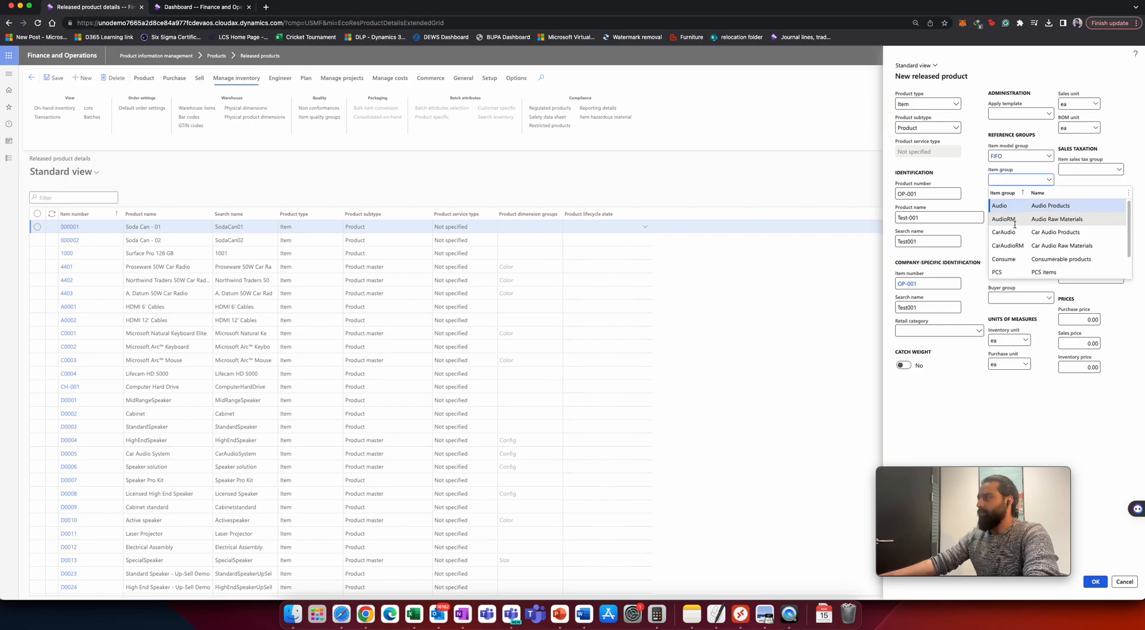
left_click(1015, 220)
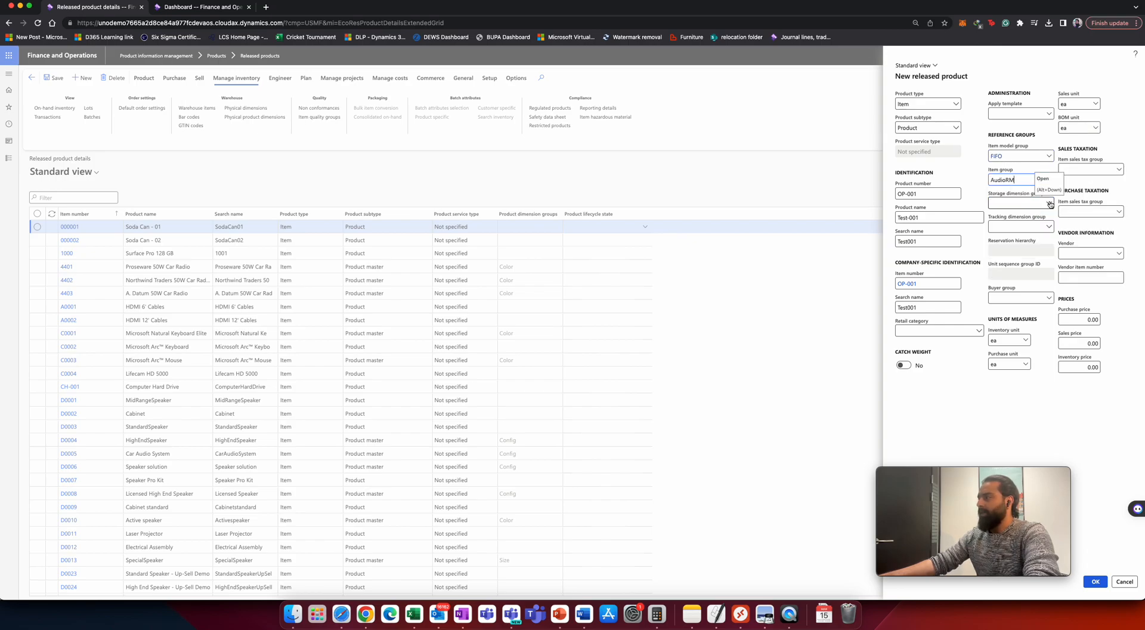
Set the storage dimension group to SiteWH and the tracking dimension group to Owner.
left_click(1049, 203)
left_click(1013, 244)
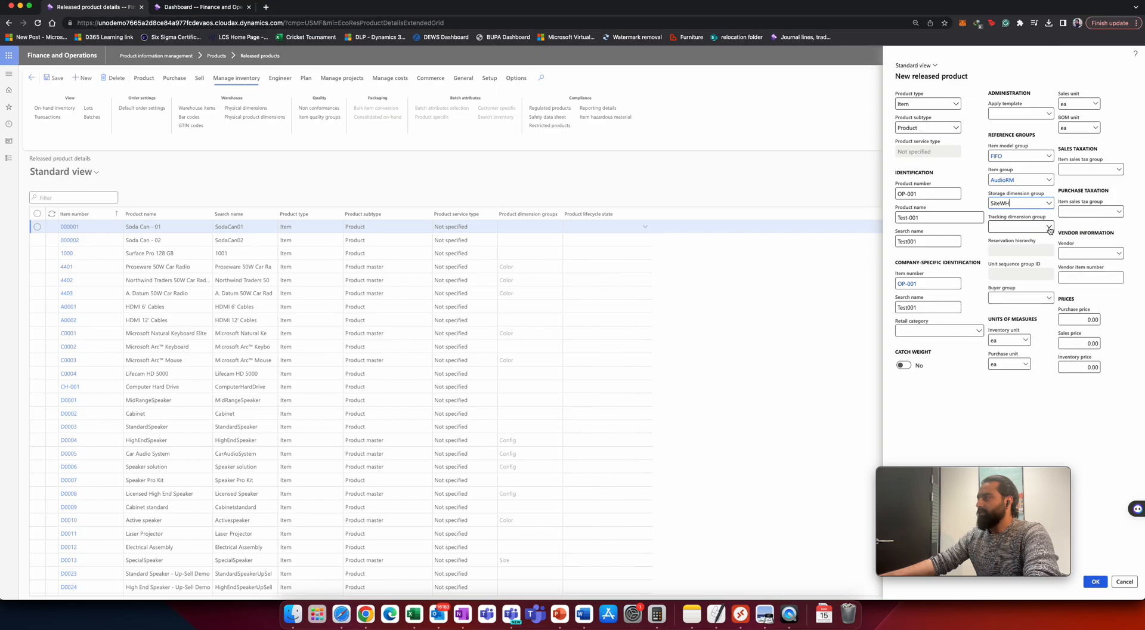
left_click(1028, 227)
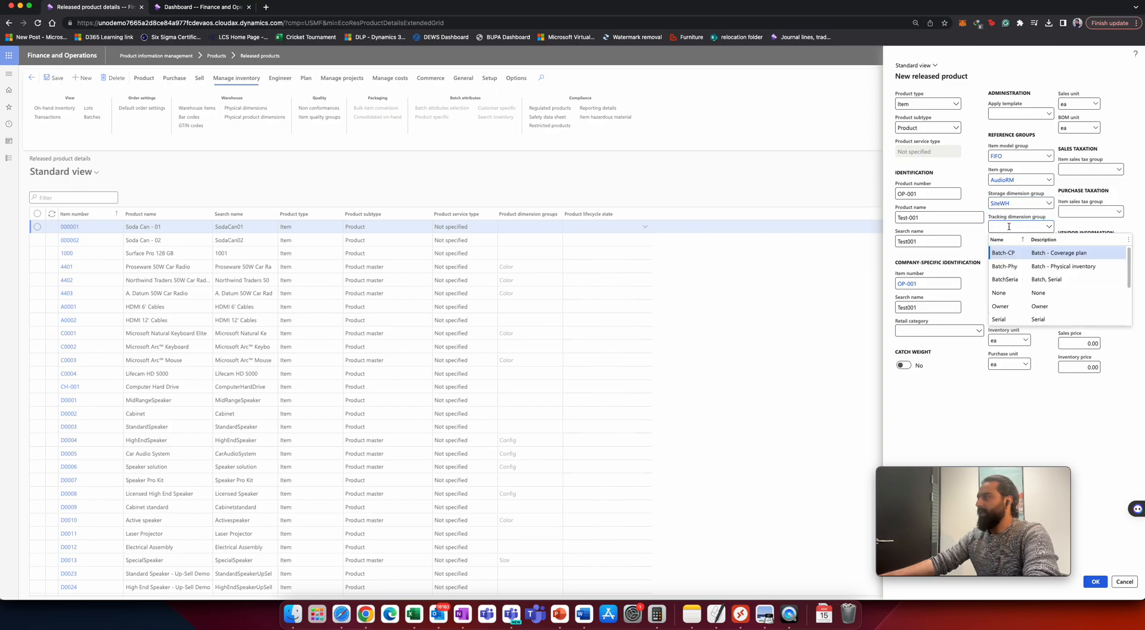
left_click(1022, 305)
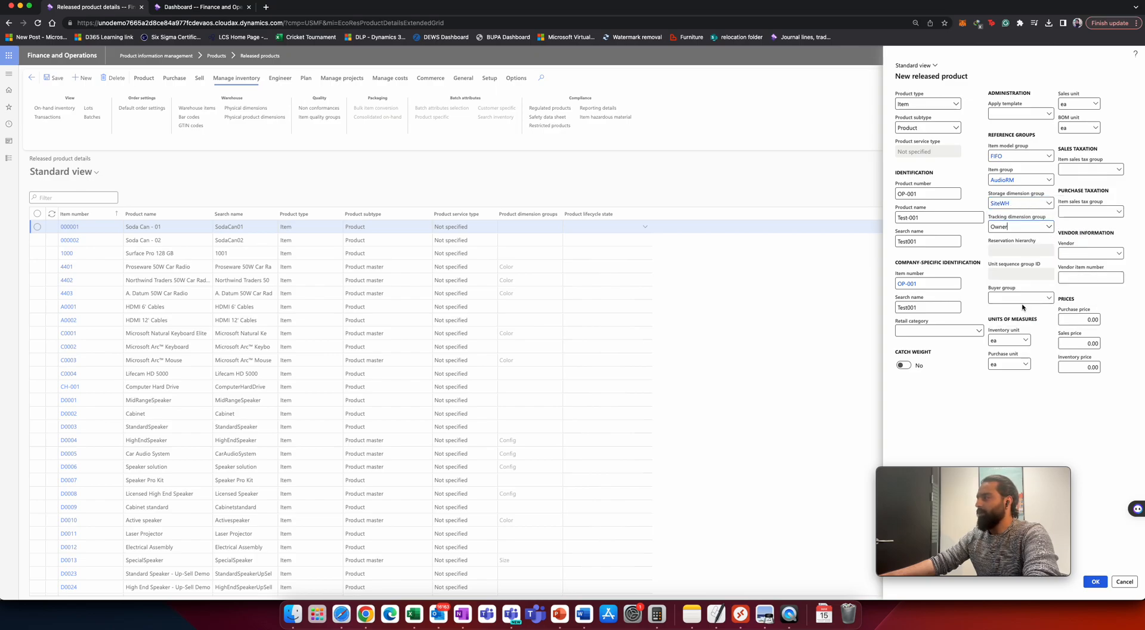
Try to save the product, then change the item model group to MWA and save it.
left_click(1095, 580)
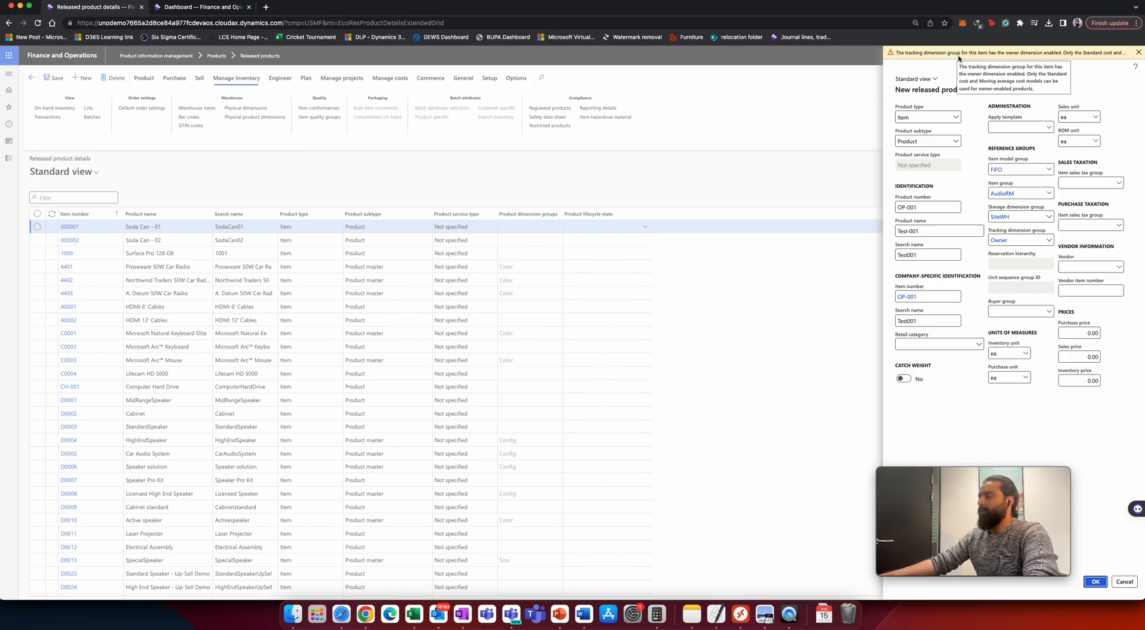
left_click(1048, 169)
left_click(1137, 53)
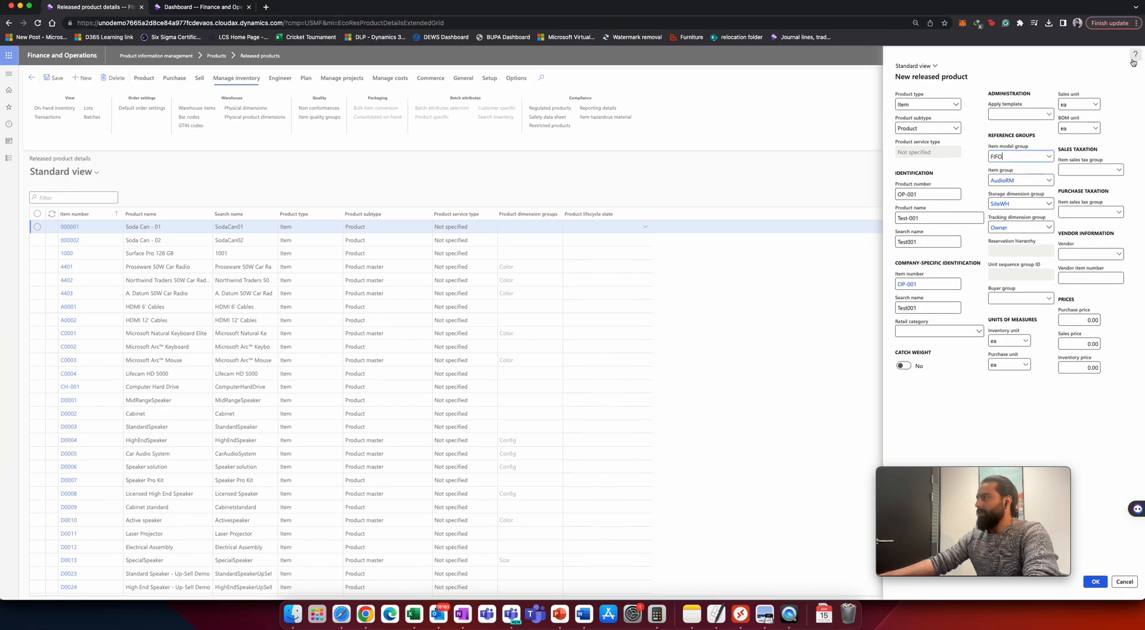
left_click(1049, 158)
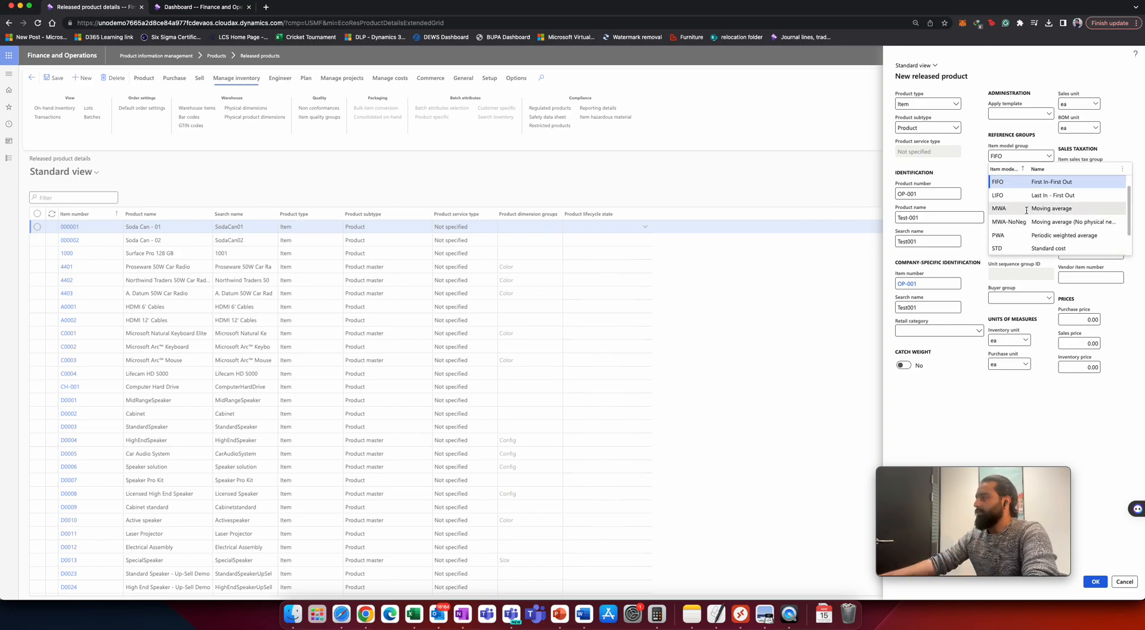
left_click(1026, 208)
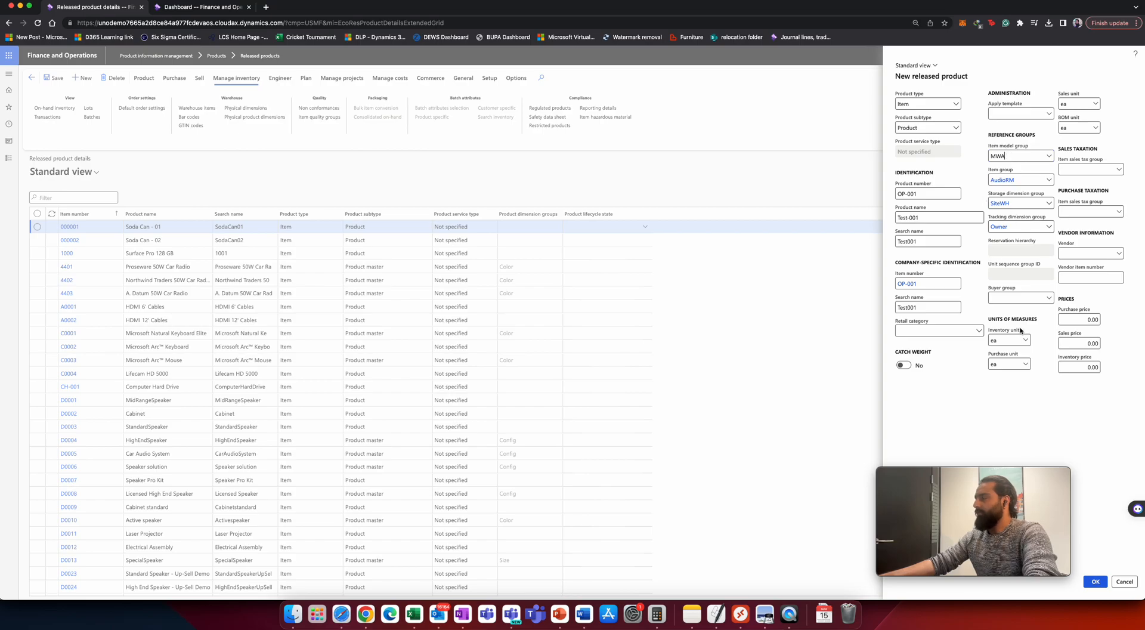
left_click(1096, 582)
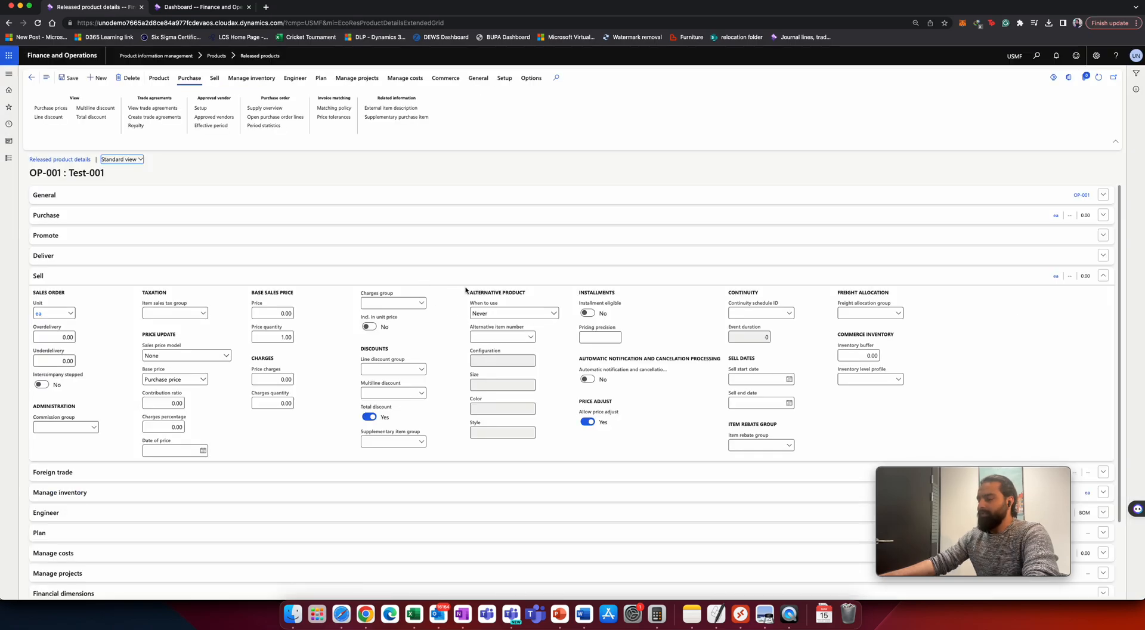
Review the consignment prerequisites list on the presentation slide, then return to the product details.
key("super+Tab")
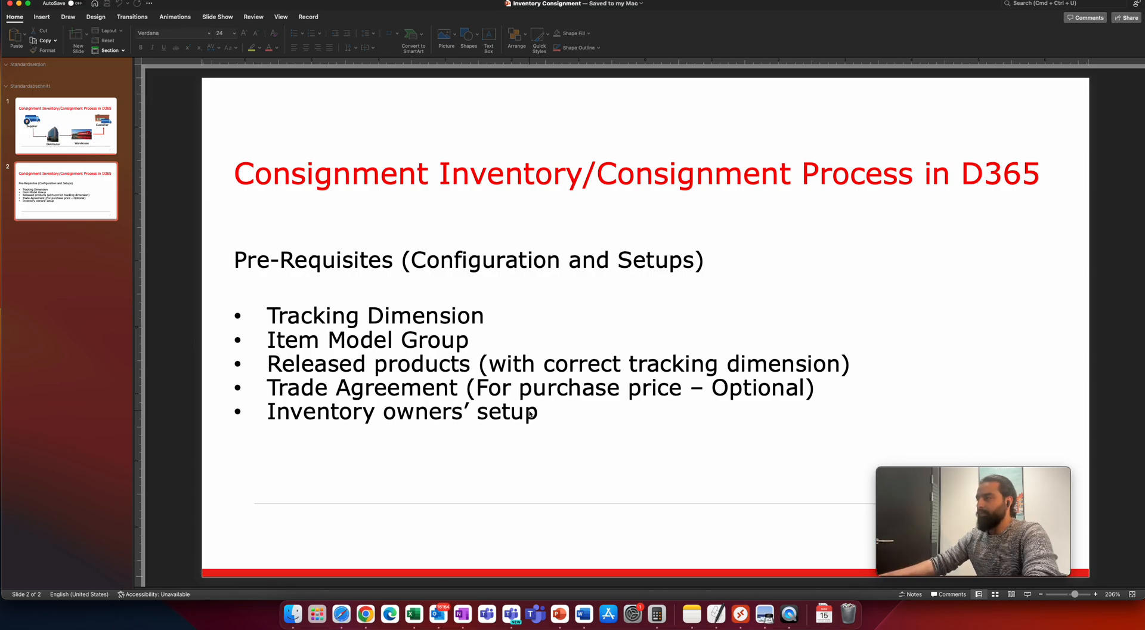
key("ctrl+Up")
left_click(531, 413)
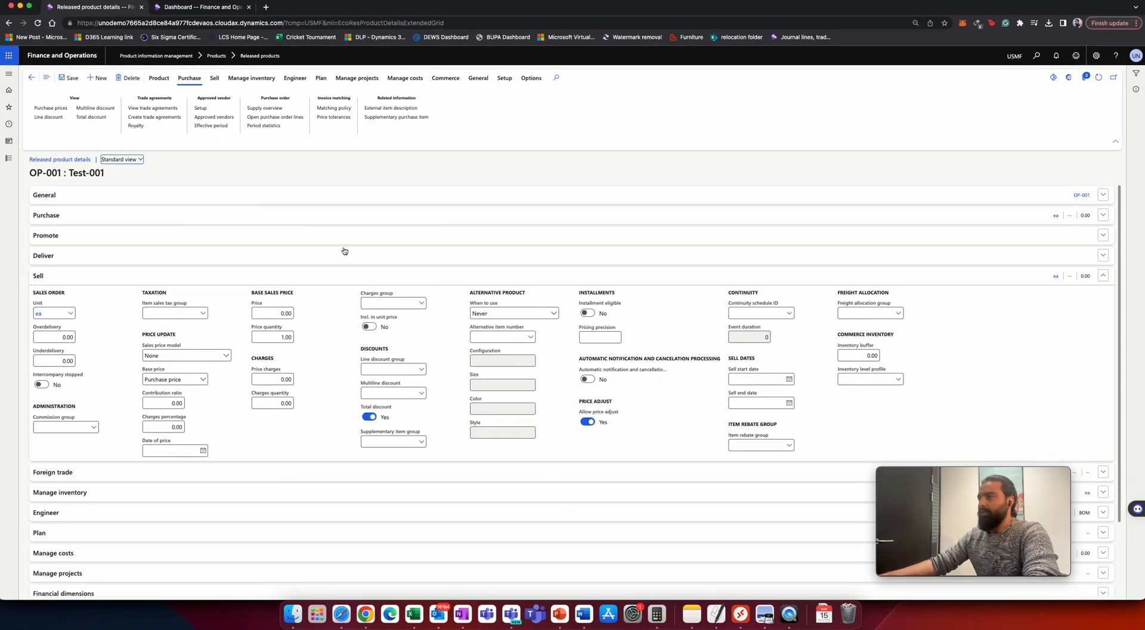
Create a new trade agreement journal with the Pric journal name and open its lines.
left_click(155, 117)
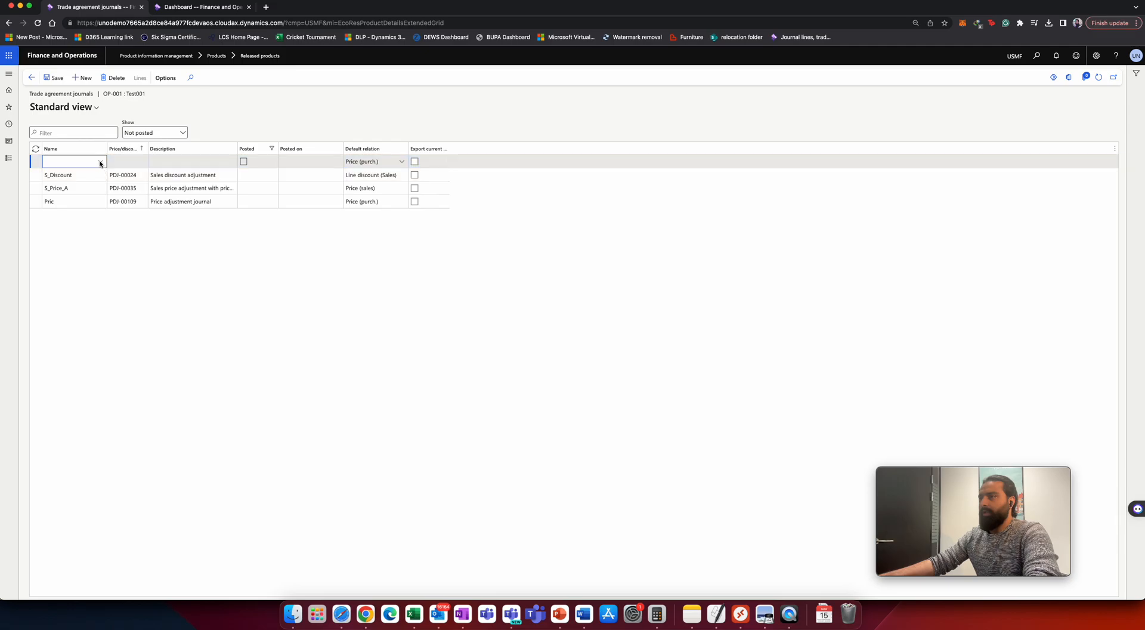
left_click(101, 161)
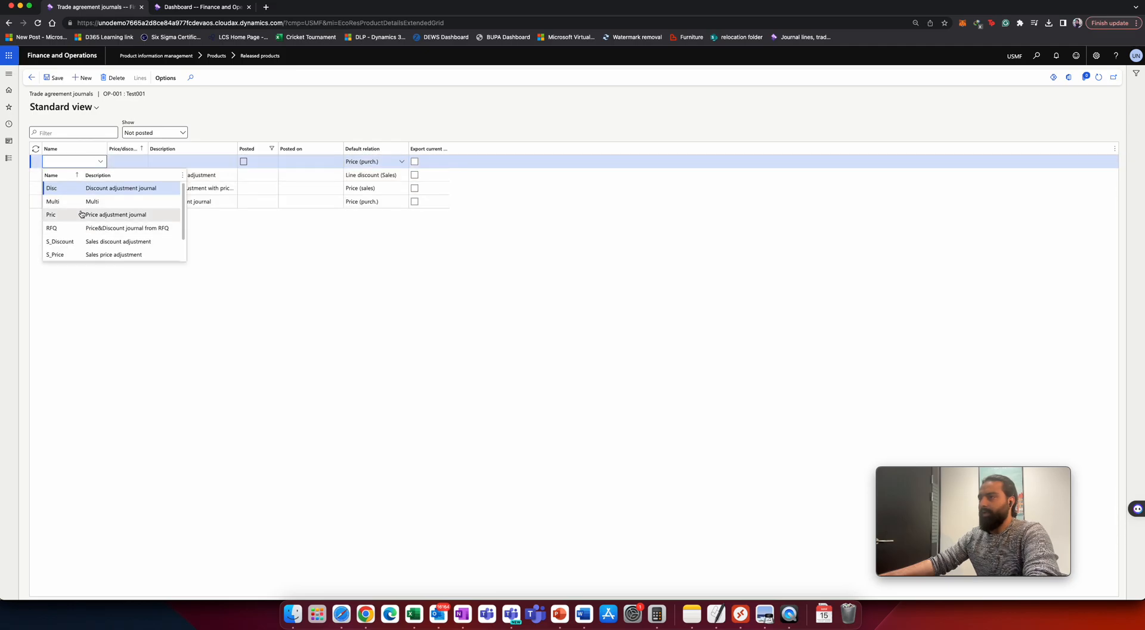
key("Return")
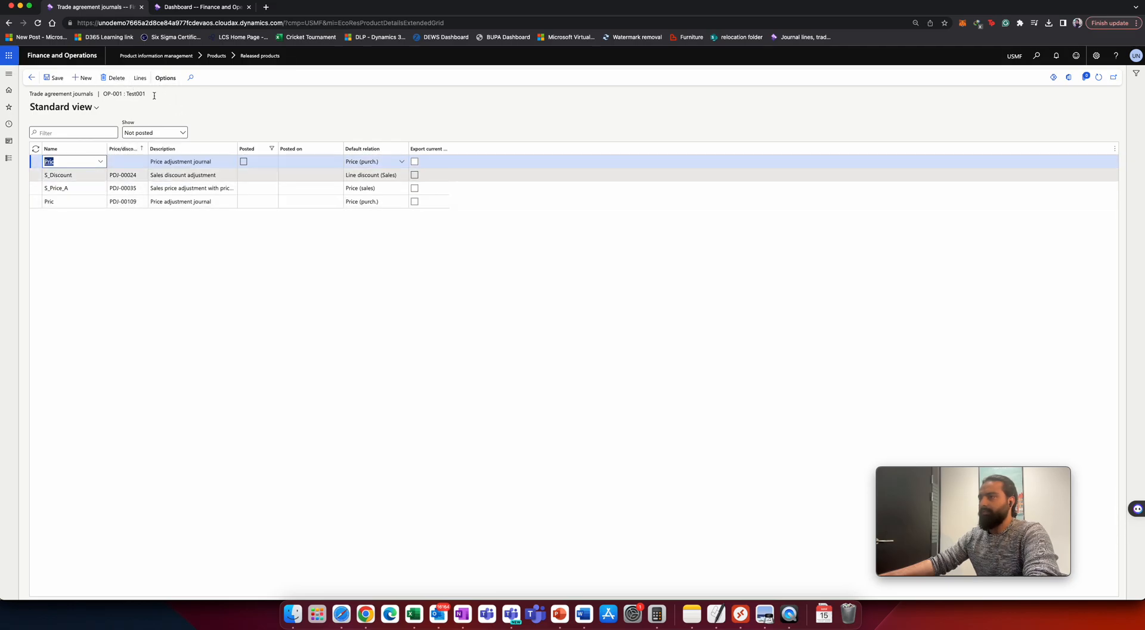
left_click(143, 78)
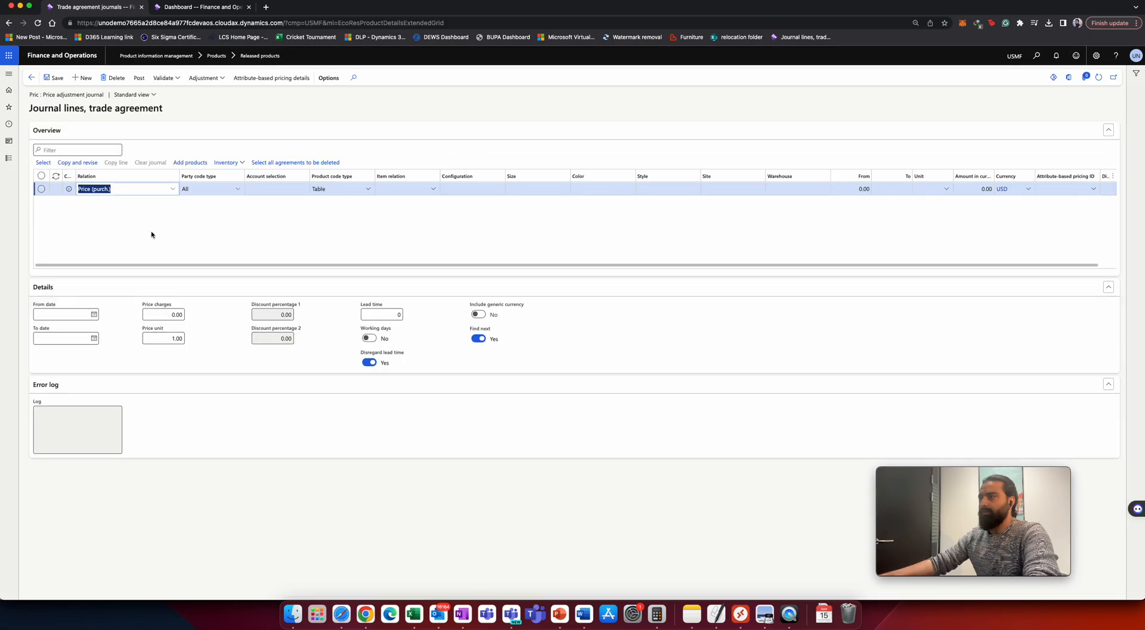
Set the journal line's party code type to Table and its account selection to vendor Acme Office Supplies.
left_click(236, 190)
left_click(236, 204)
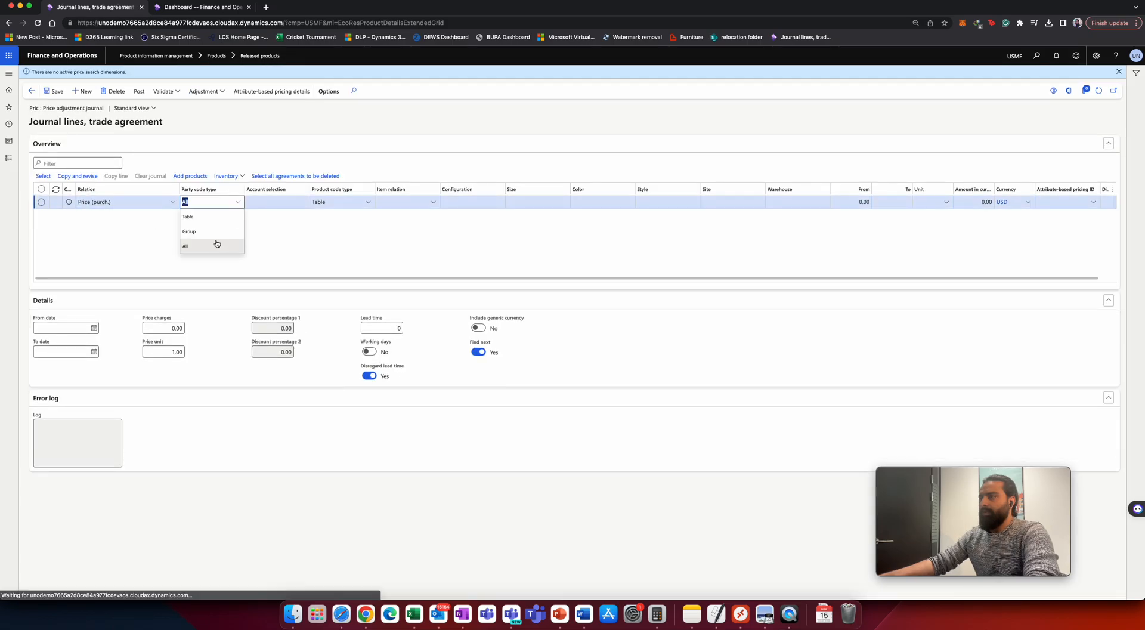
left_click(189, 231)
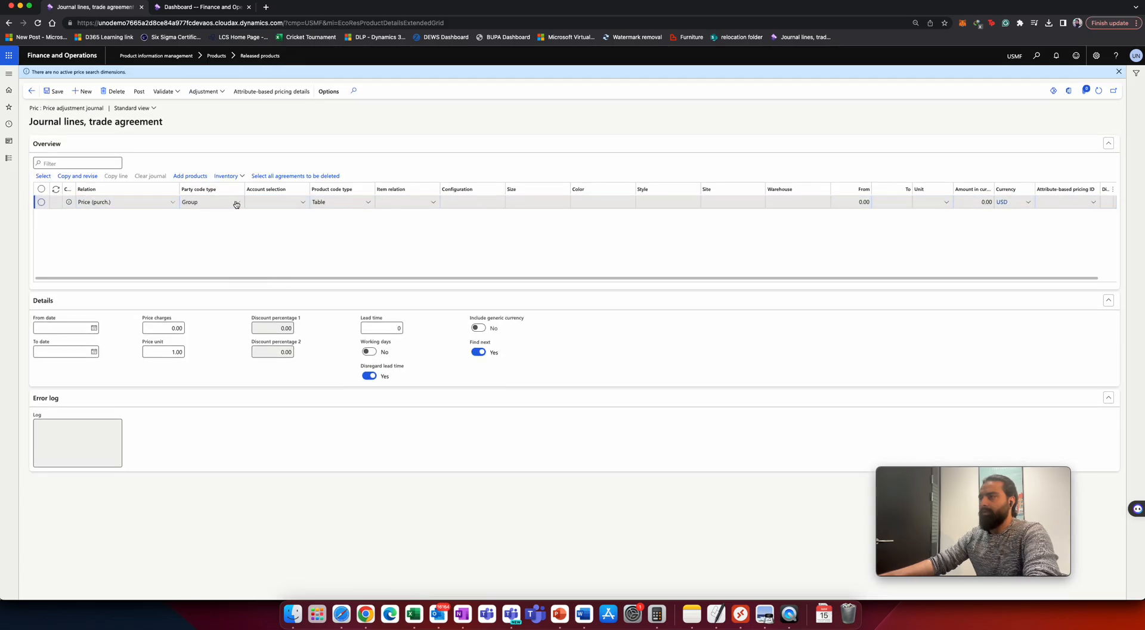
left_click(236, 202)
left_click(191, 218)
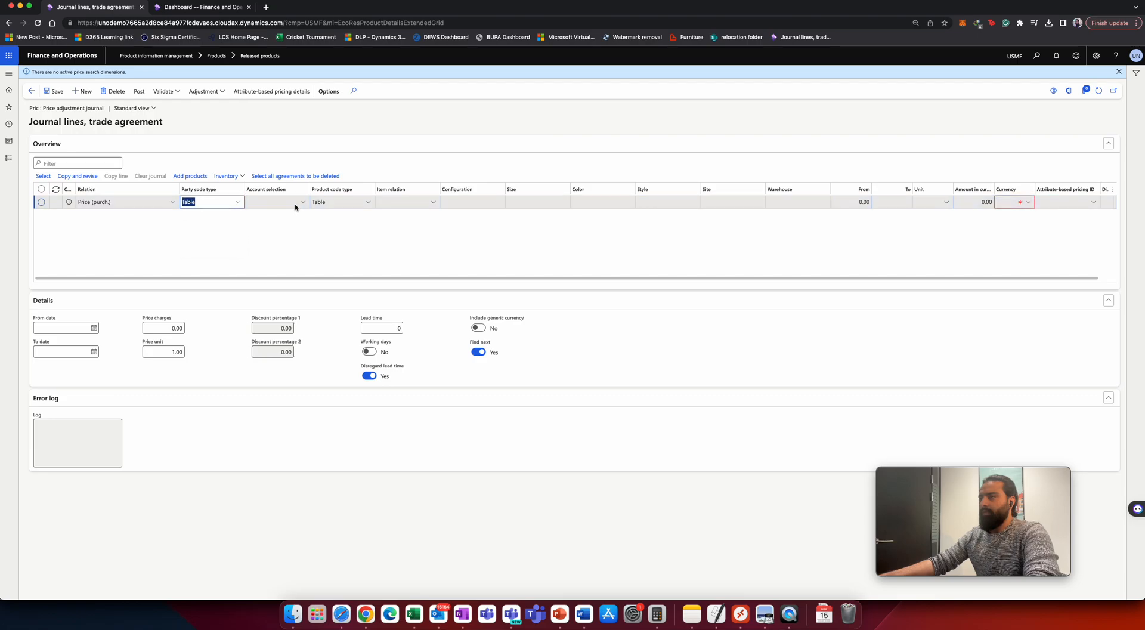
left_click(301, 203)
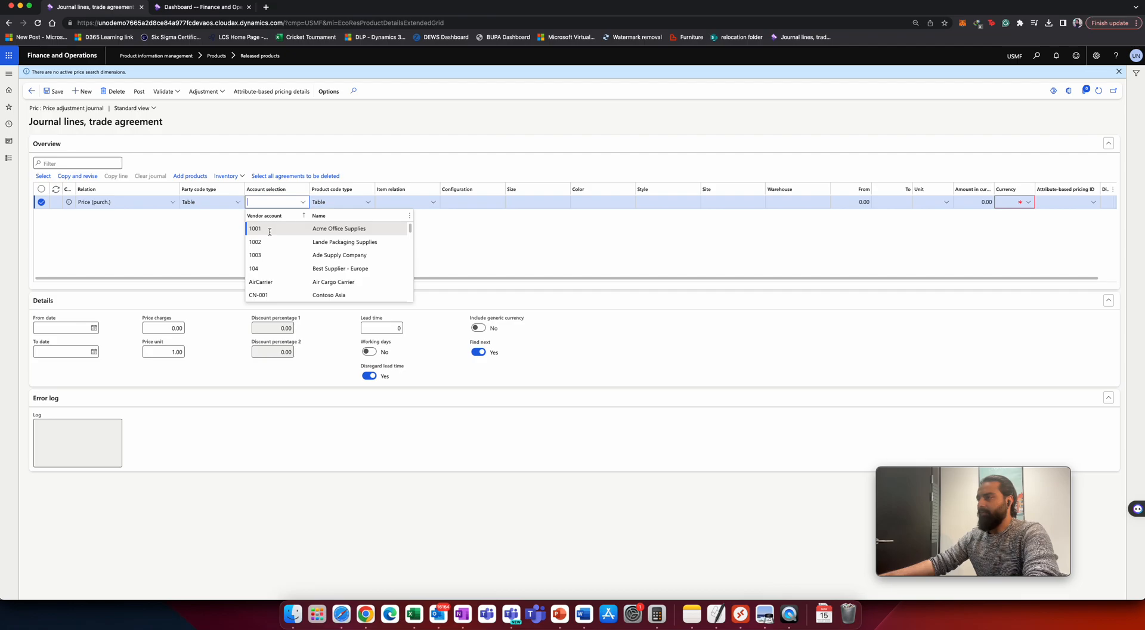
left_click(269, 230)
Set the line's item relation to OP-001, site to 1 and warehouse to 11.
left_click(402, 203)
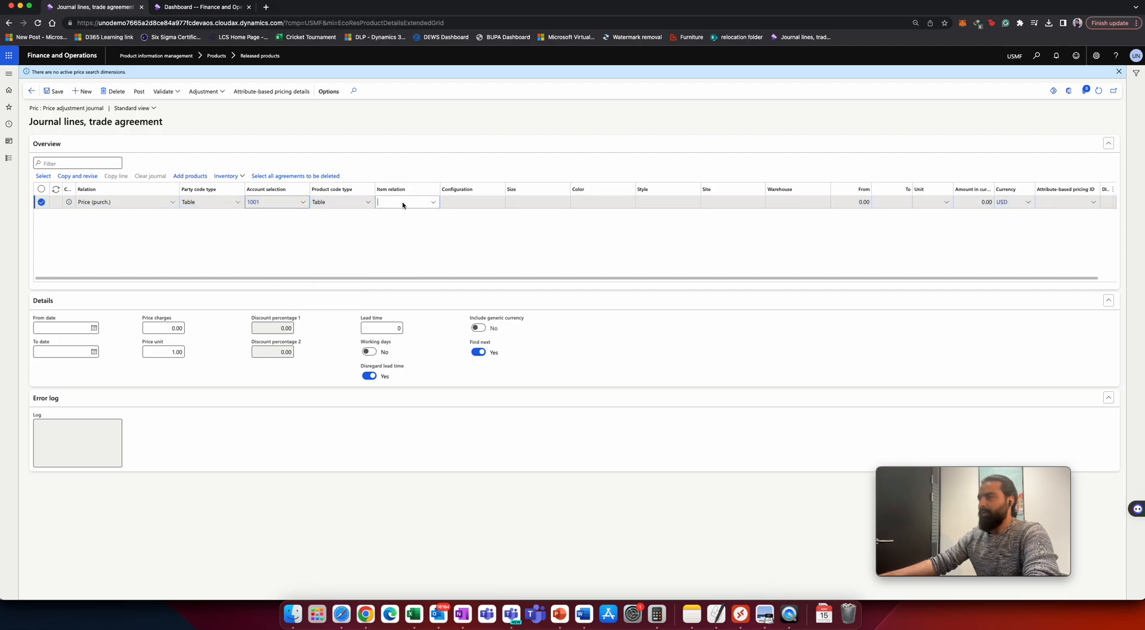
type("op")
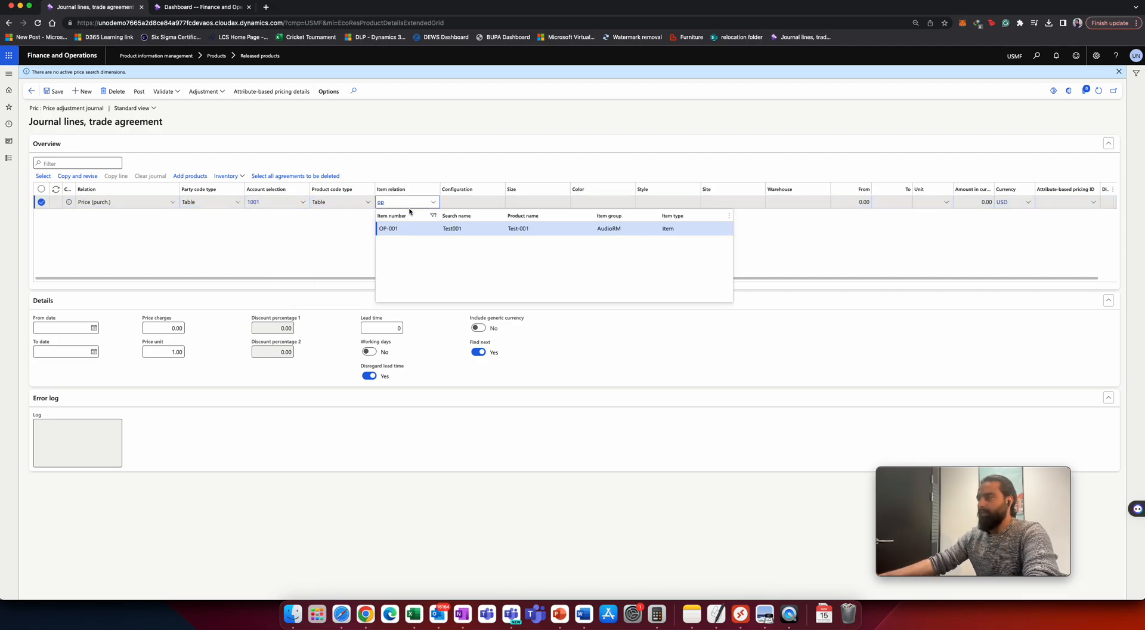
left_click(401, 229)
key("Tab")
key("Tab")
key("Tab")
key("Tab")
key("Tab")
type("1")
key("Tab")
type("11")
Enter a purchase price amount of 20 on the trade agreement line.
key("Tab")
key("Tab")
key("Tab")
key("Tab")
key("Tab")
key("shift+Tab")
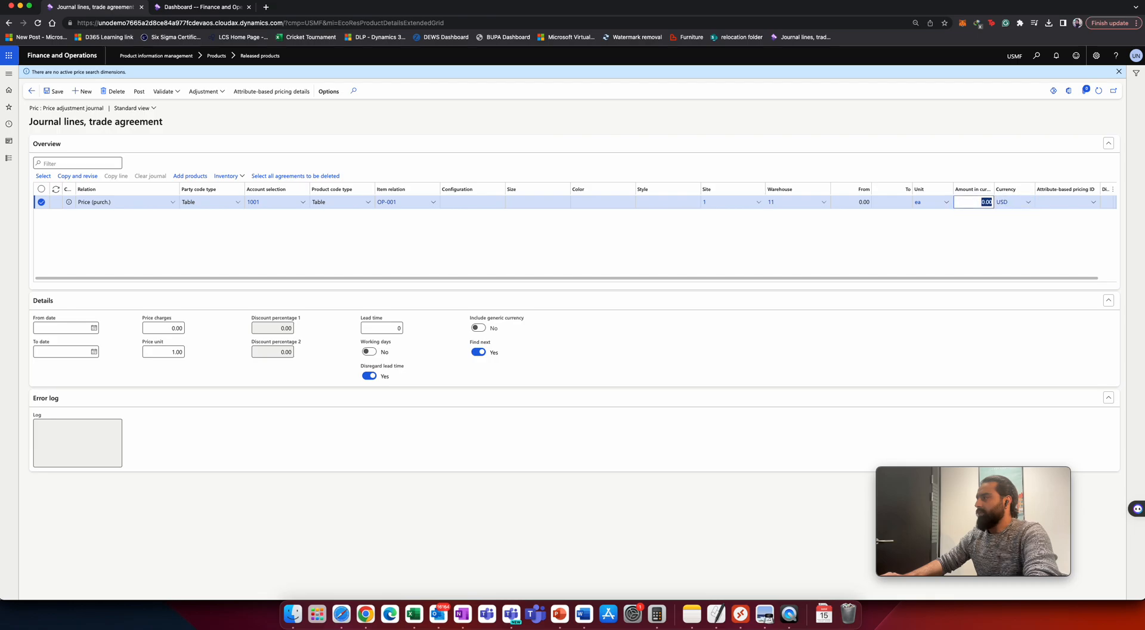
type("20")
key("Tab")
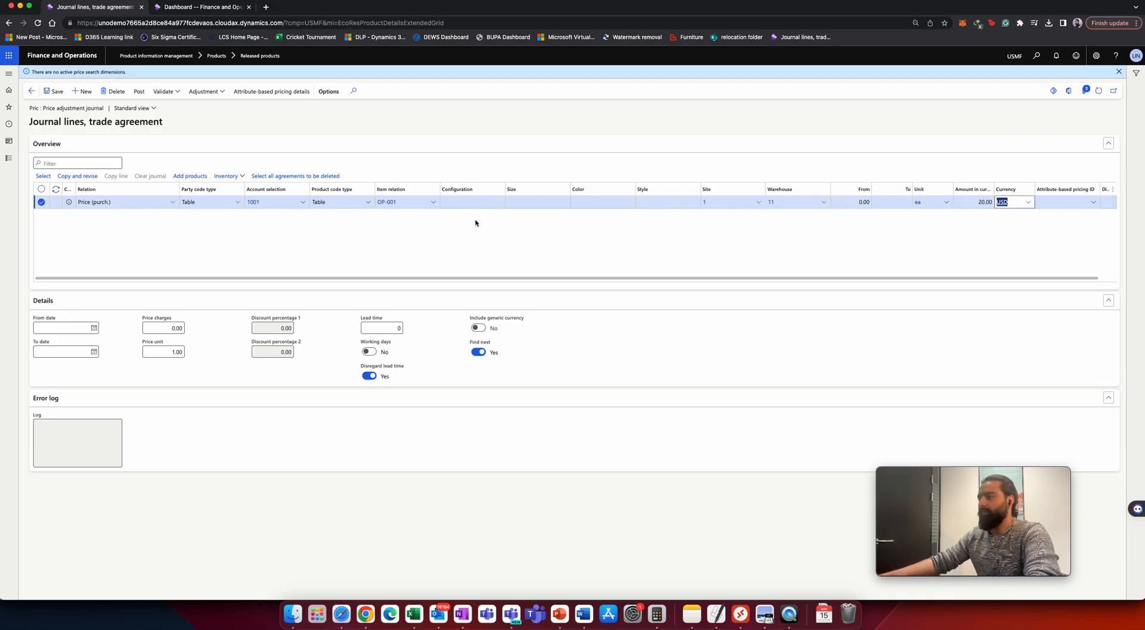
Post the price adjustment trade agreement journal.
left_click(139, 91)
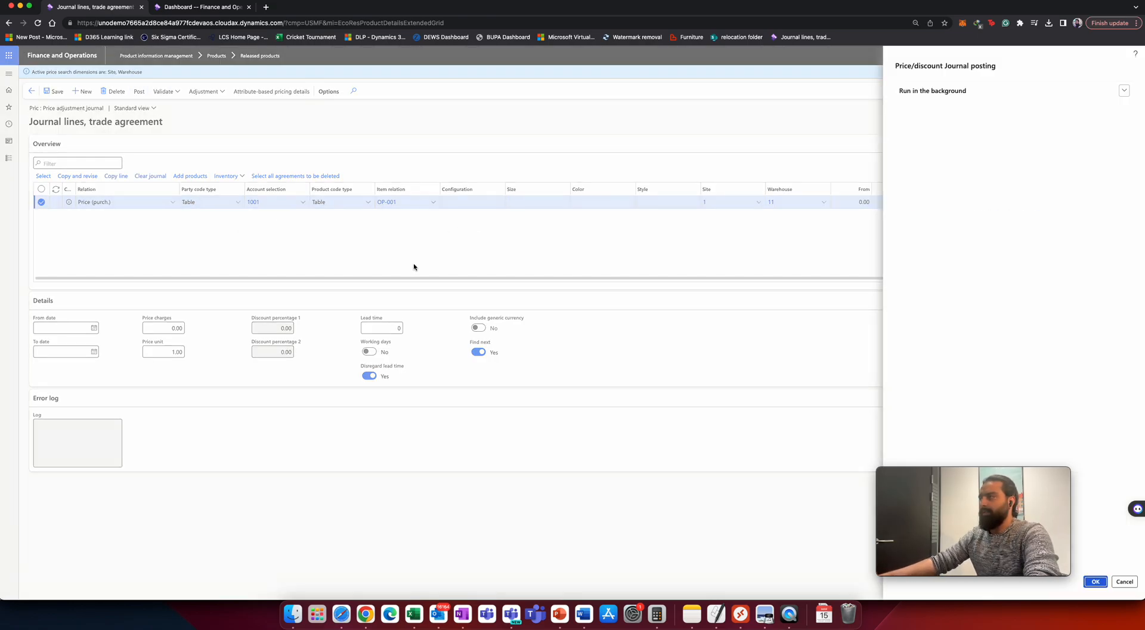
left_click(1094, 581)
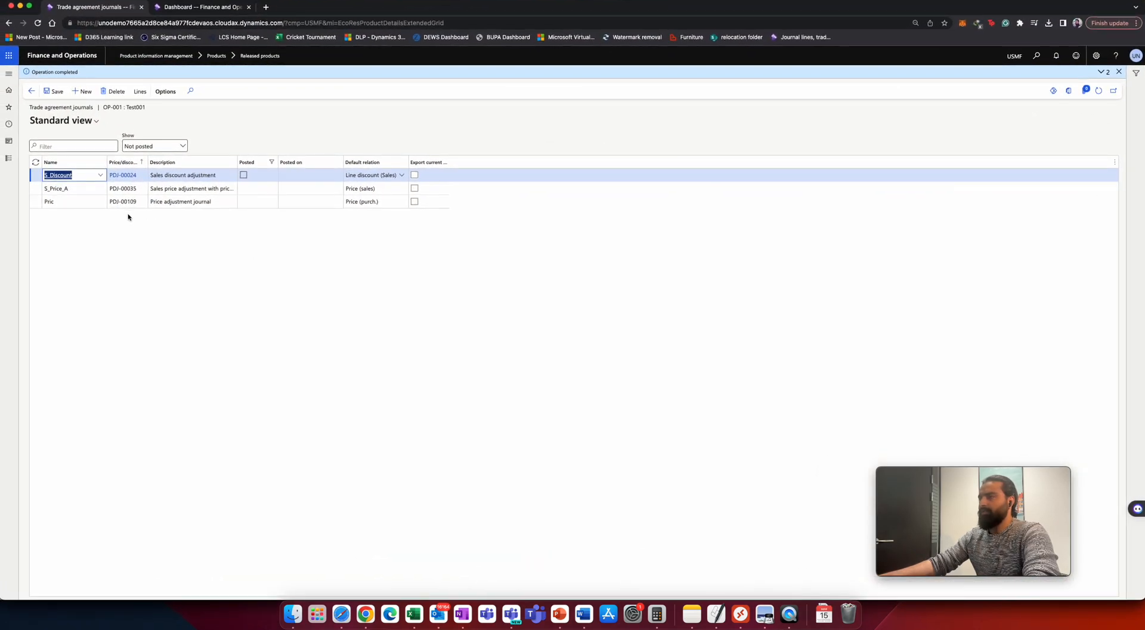
Open the Inventory owners list and widen its Name column to review the owners.
left_click(9, 160)
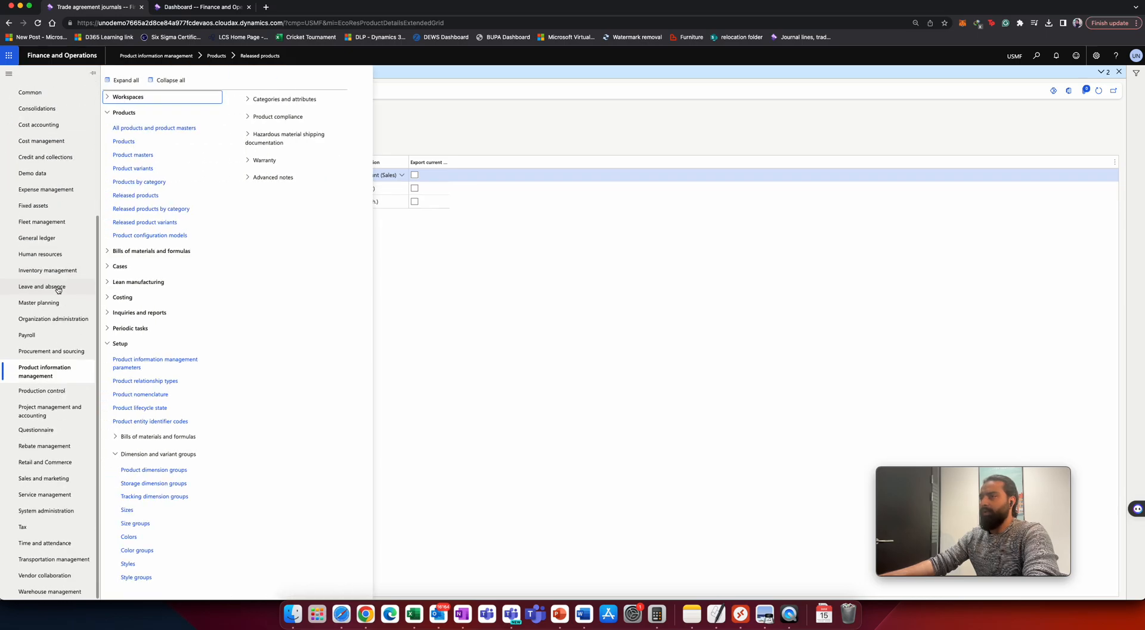
left_click(60, 272)
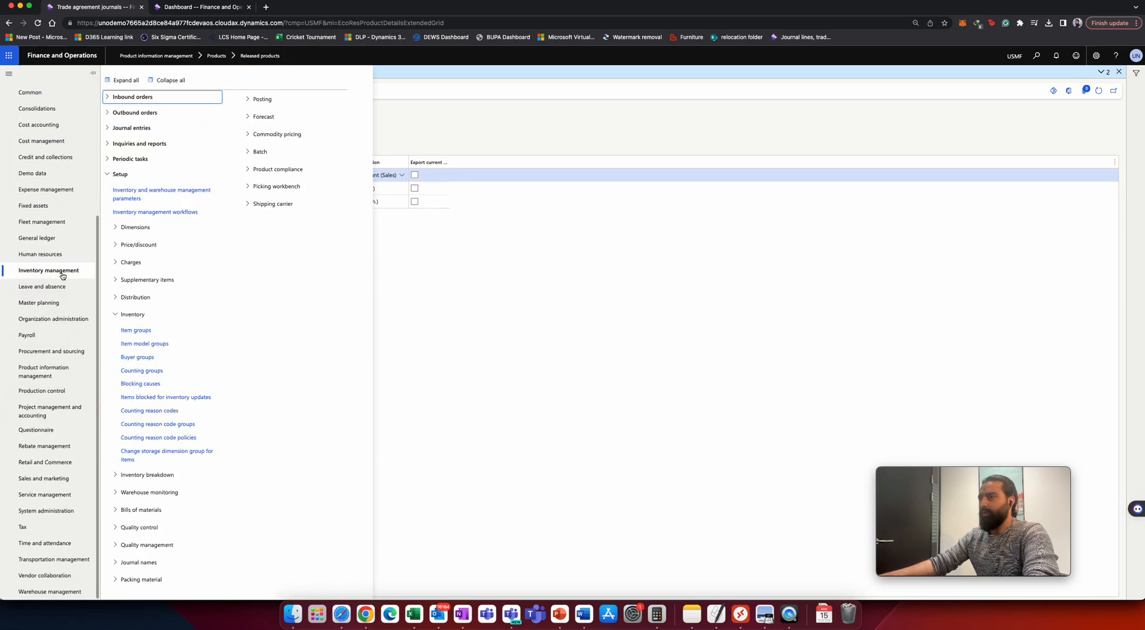
left_click(143, 144)
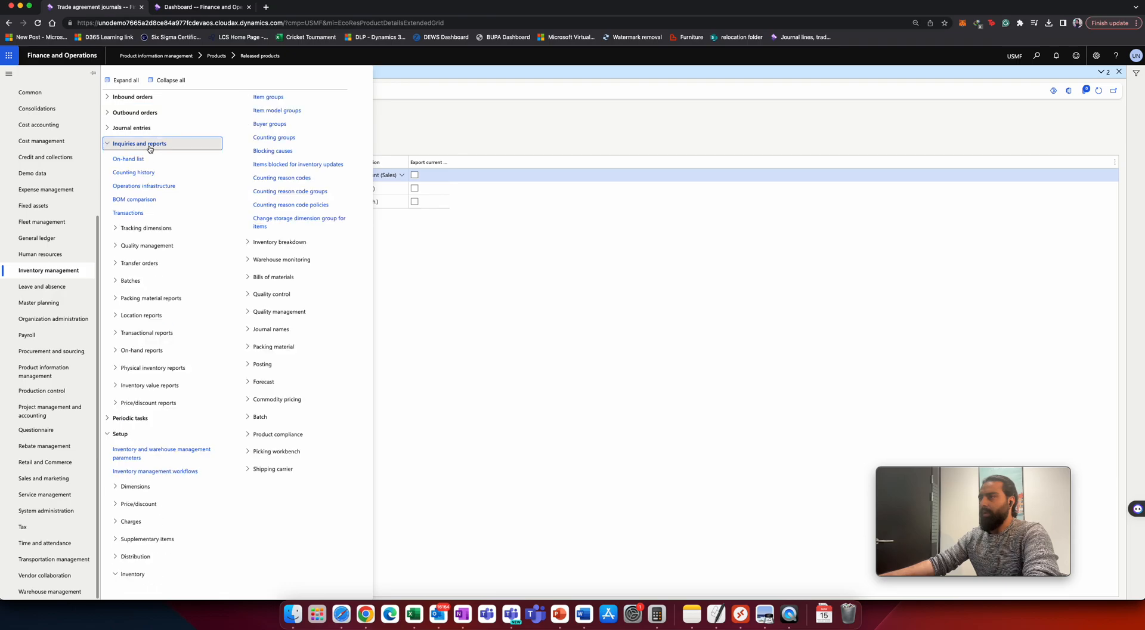
left_click(150, 228)
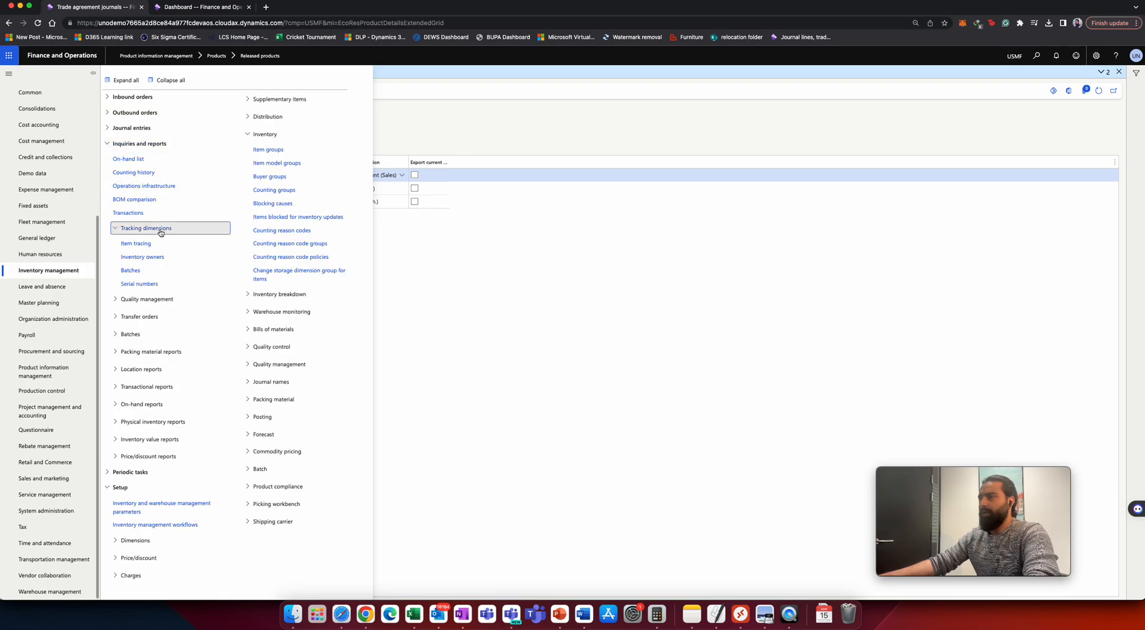
left_click(137, 257)
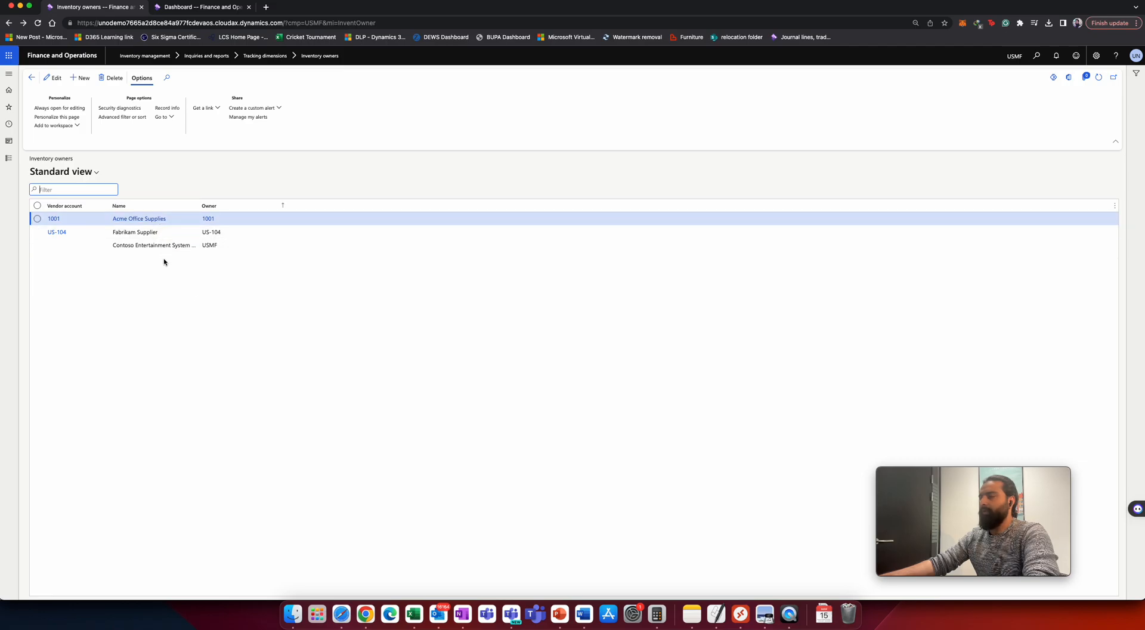
left_click_drag(201, 205, 242, 206)
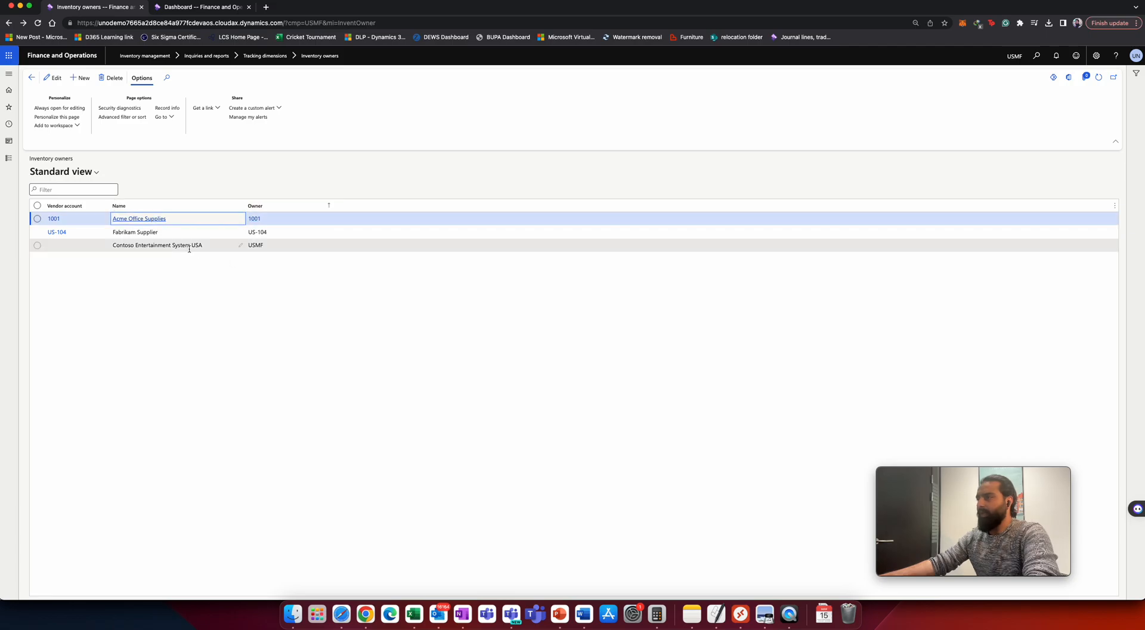
left_click(125, 246)
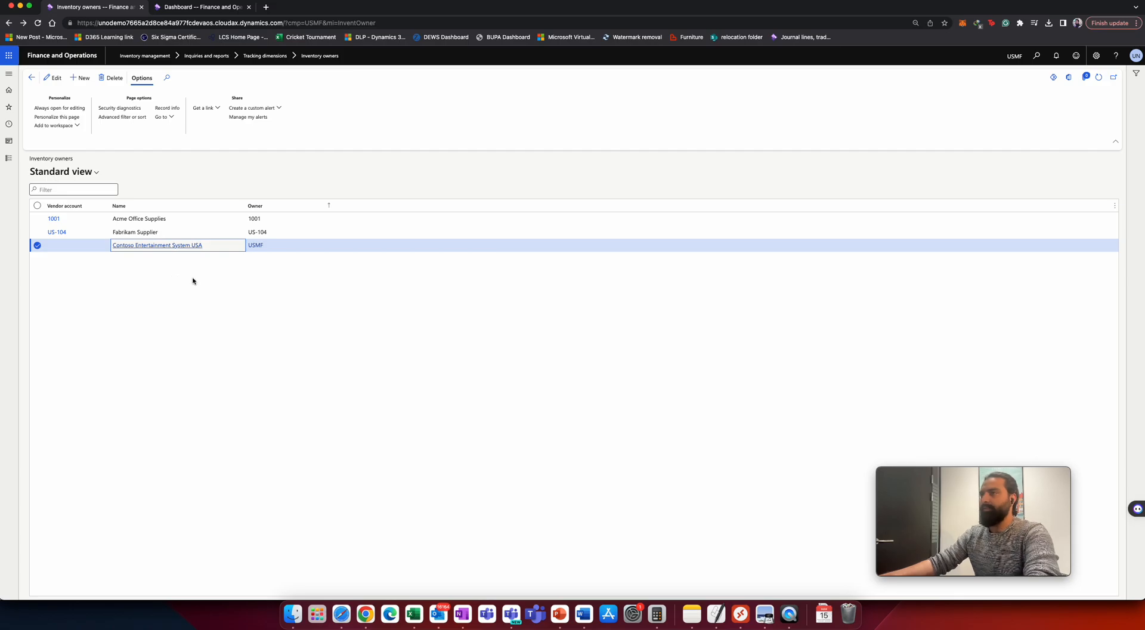
left_click(80, 78)
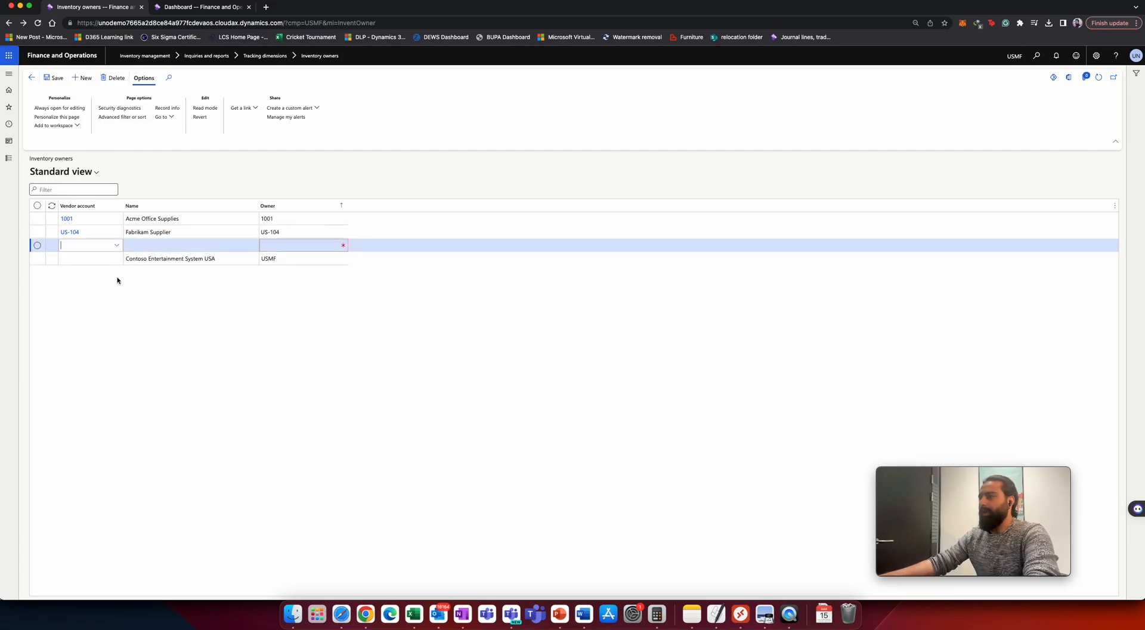
left_click(117, 245)
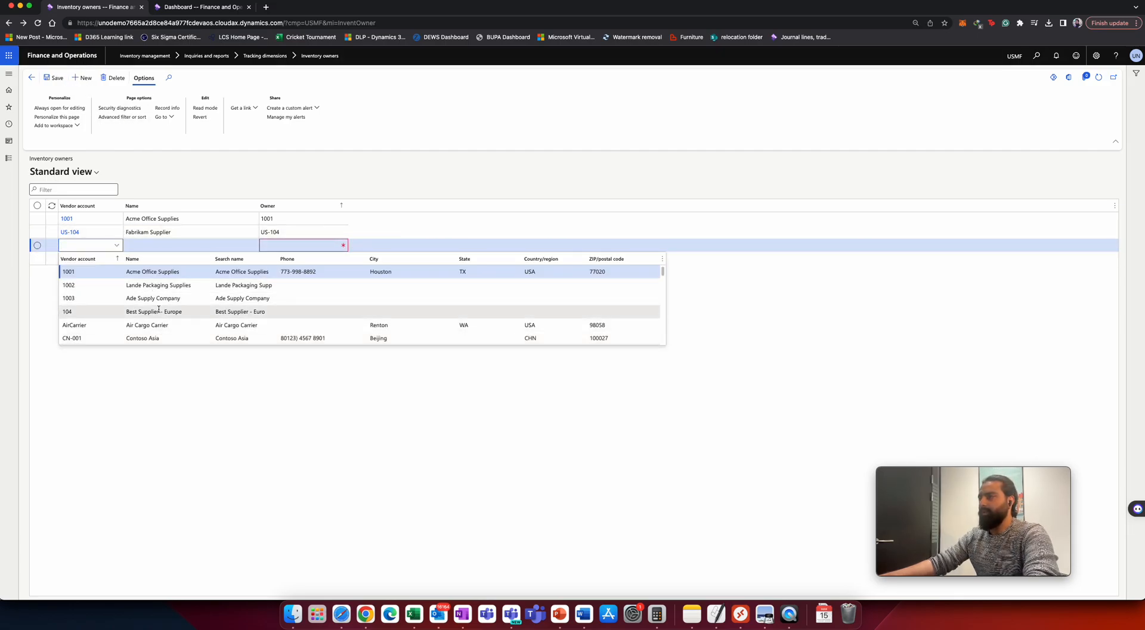
left_click(145, 418)
left_click(41, 246)
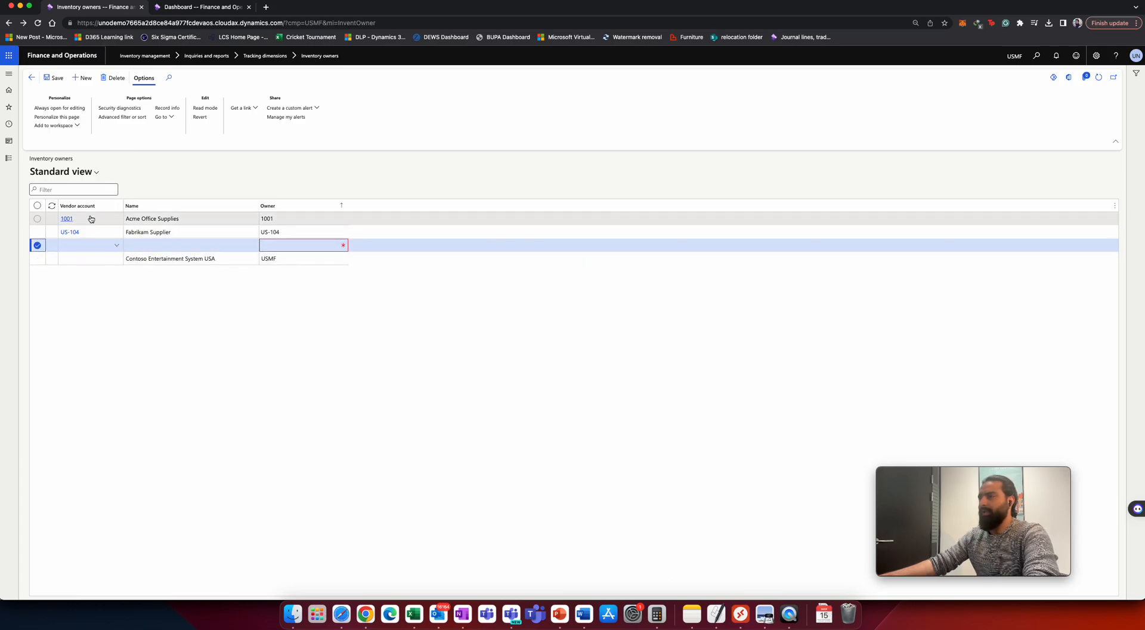
left_click(113, 78)
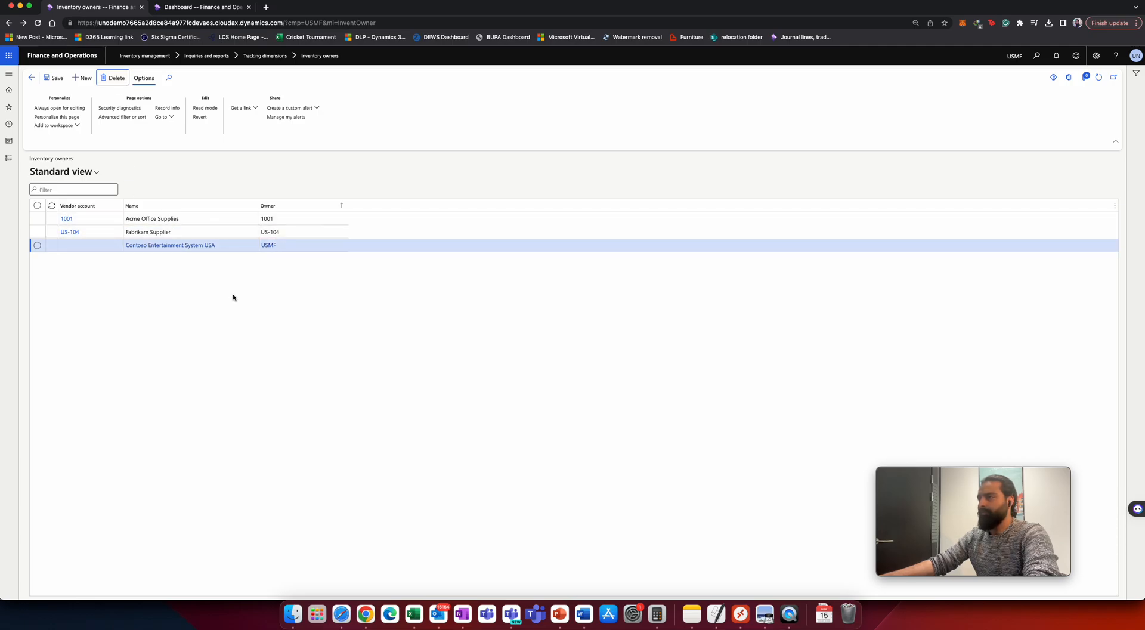
Create a new consignment replenishment order for vendor account 1001 with warehouse 11.
left_click(281, 209)
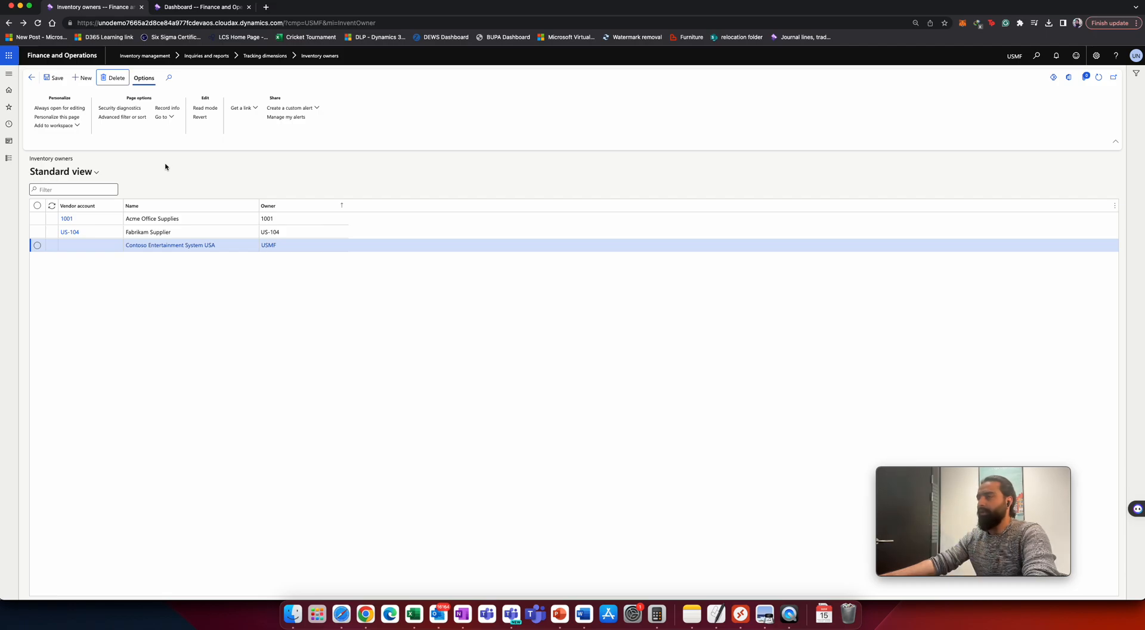
left_click(18, 162)
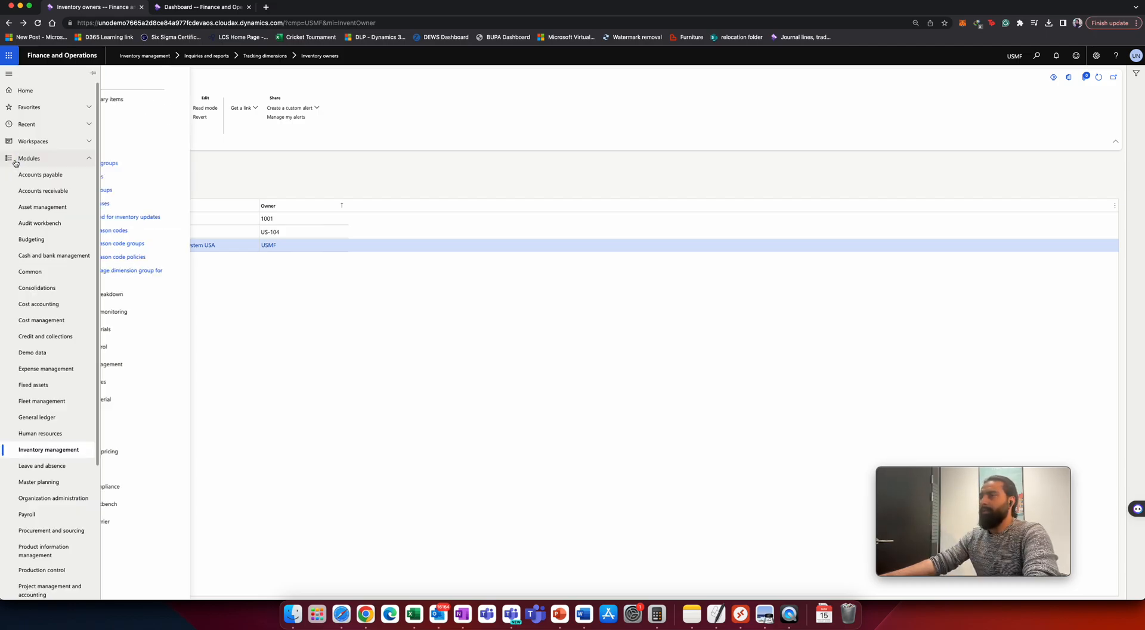
scroll(52, 261, "down", 3)
left_click(56, 352)
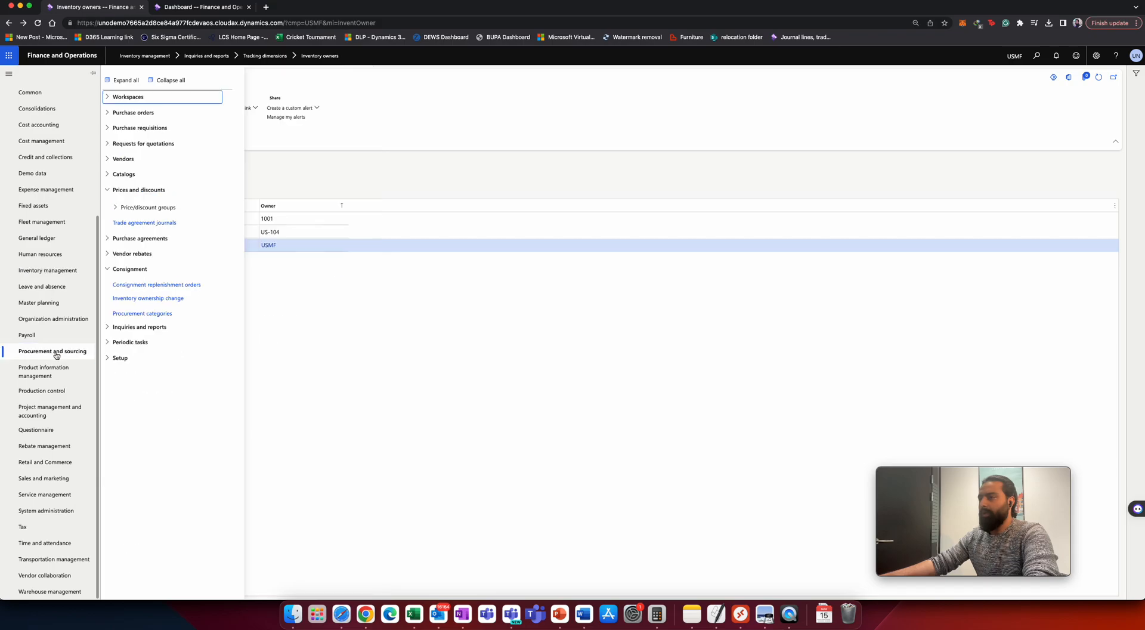
left_click(142, 117)
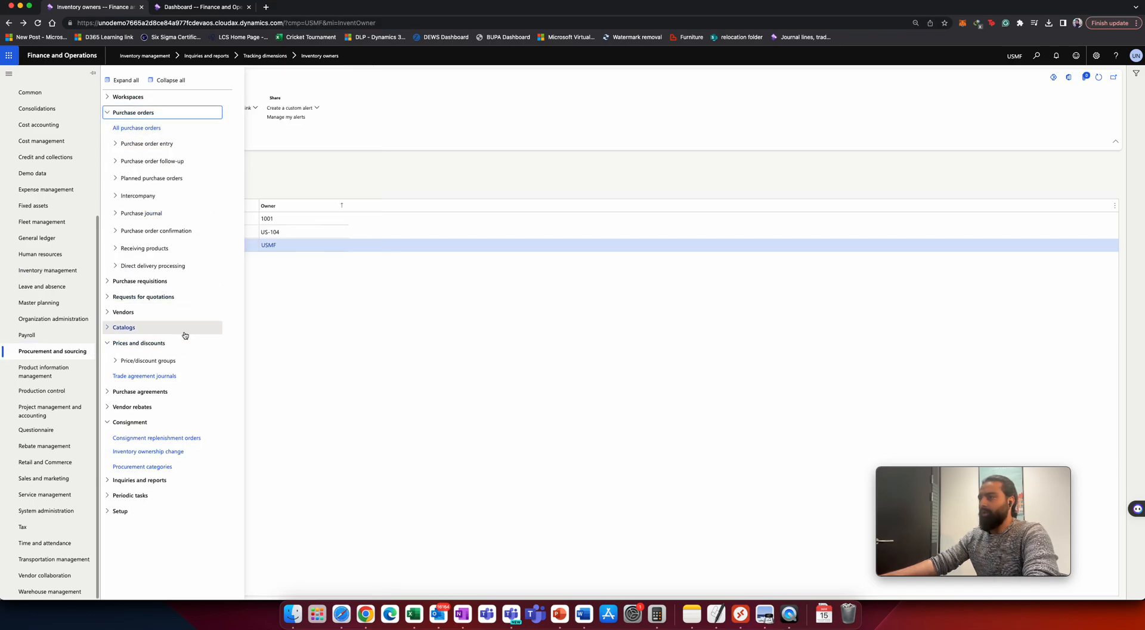
left_click(136, 440)
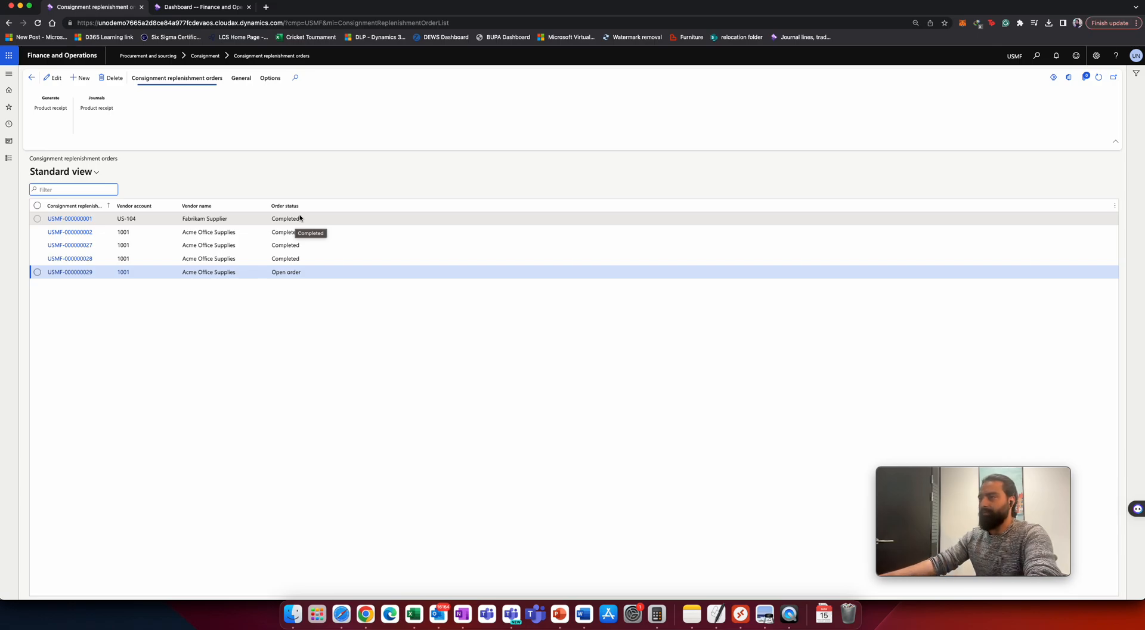
left_click(81, 77)
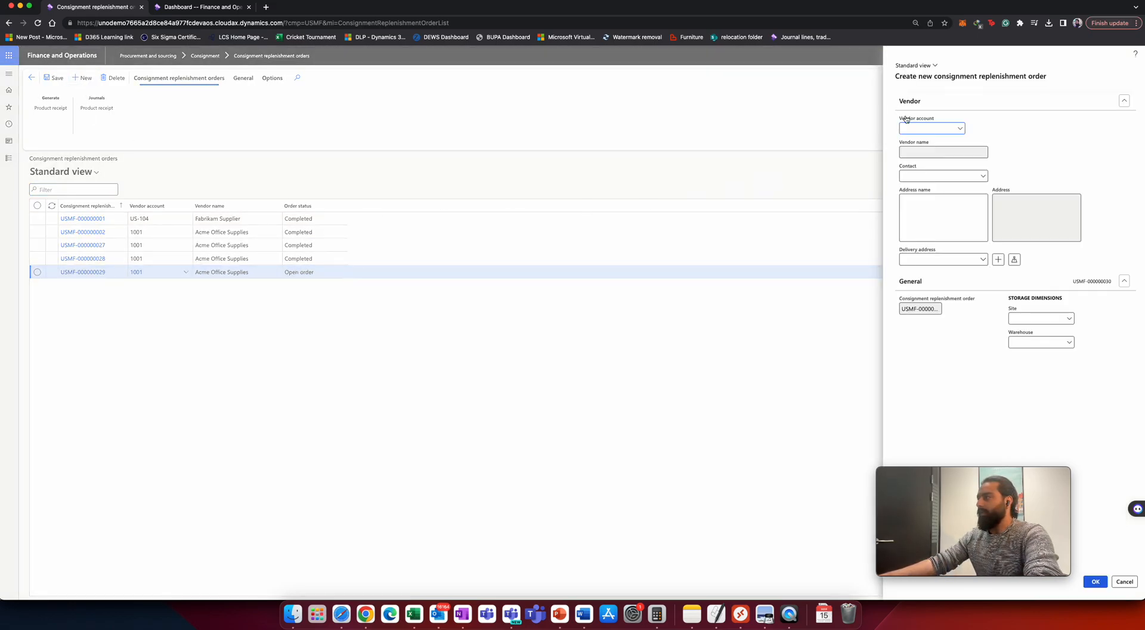
type("1001")
key("Tab")
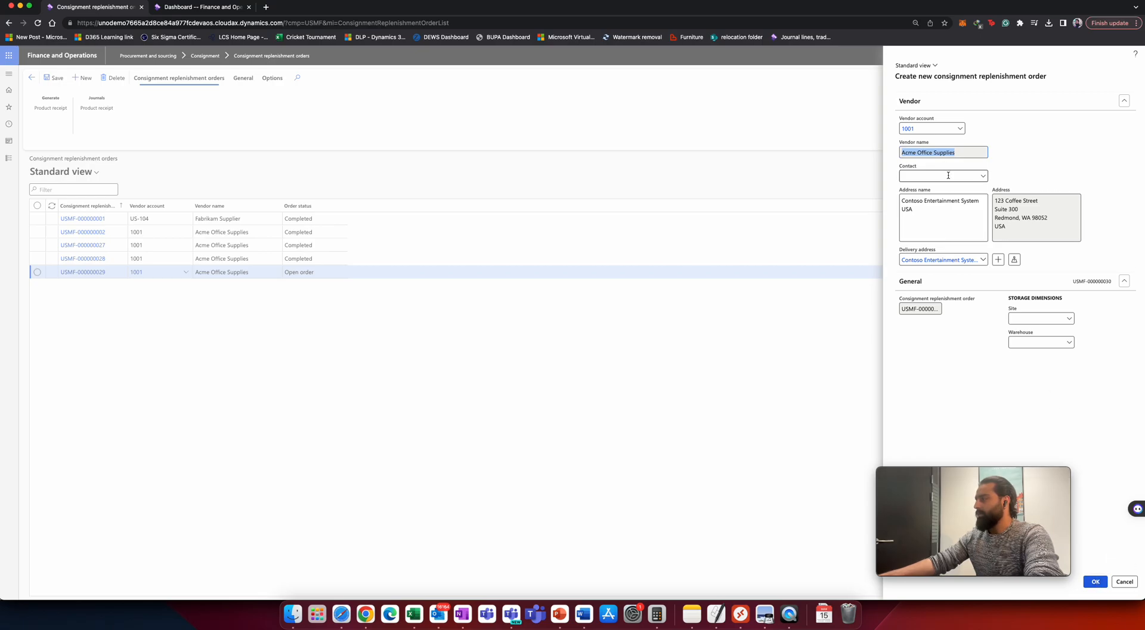
left_click(1019, 347)
type("11")
key("Tab")
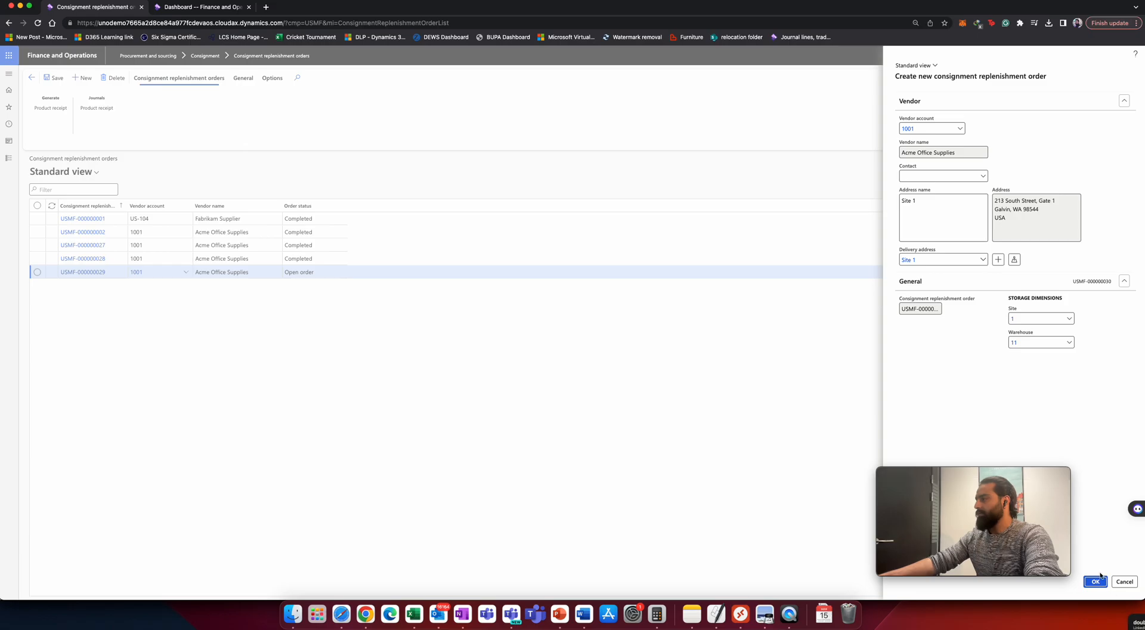
left_click(1095, 581)
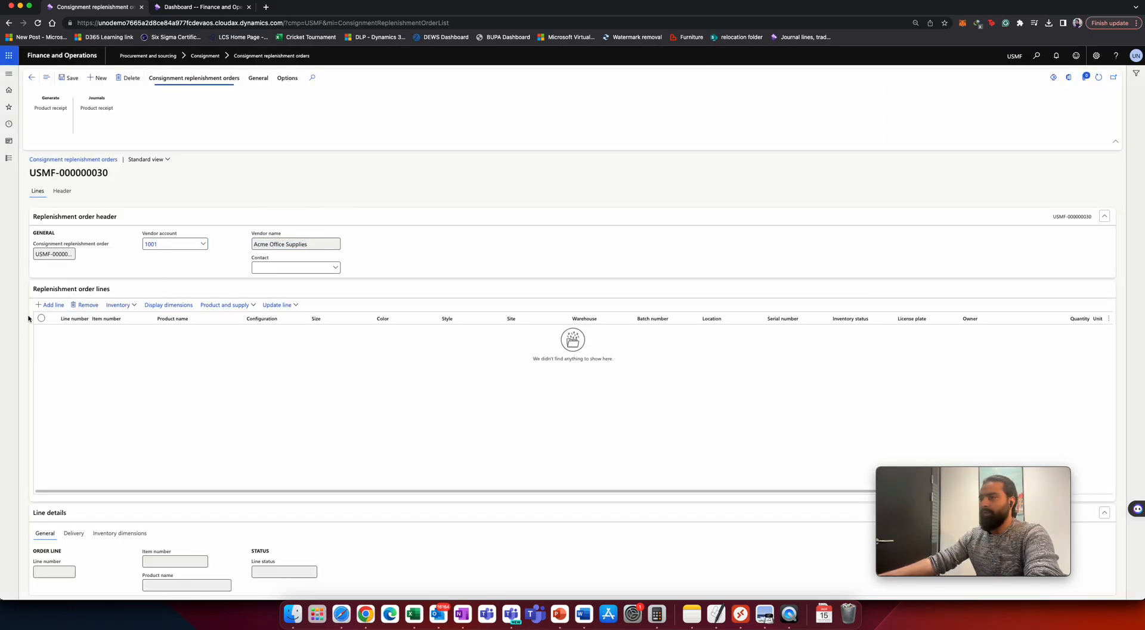
Add a replenishment order line for item OP-001 with a quantity of 10.
left_click(50, 305)
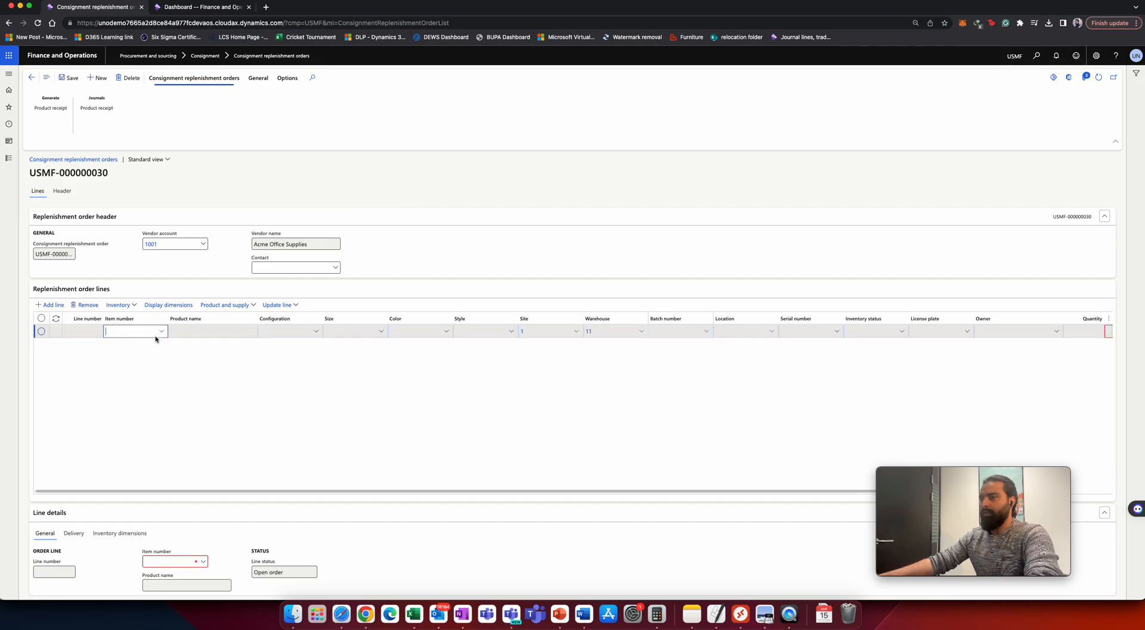
type("op")
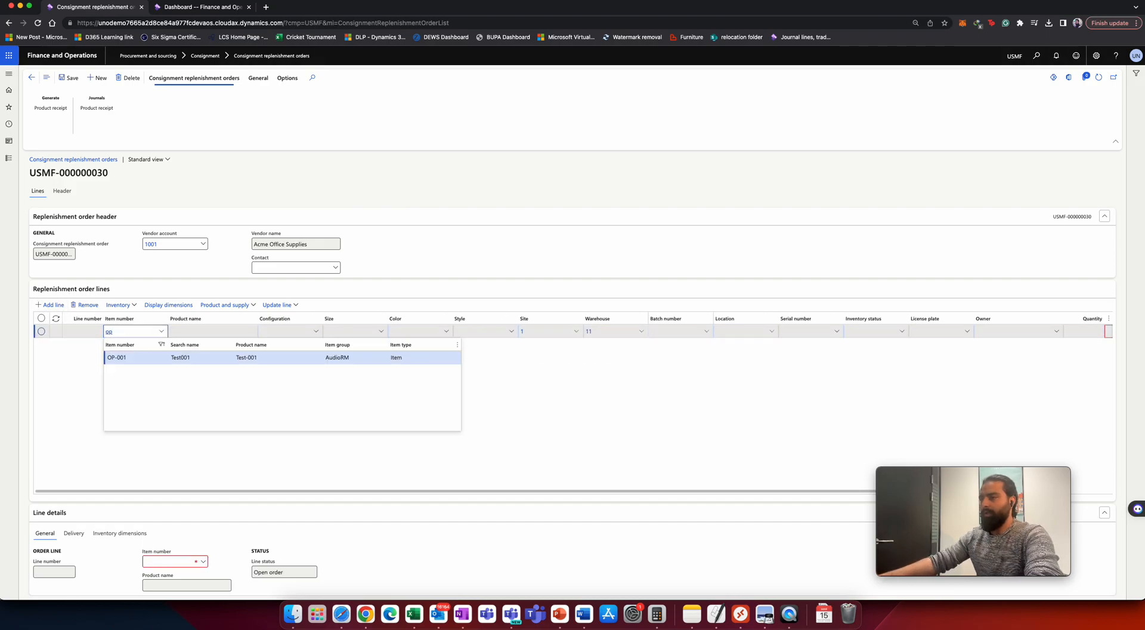
left_click(152, 358)
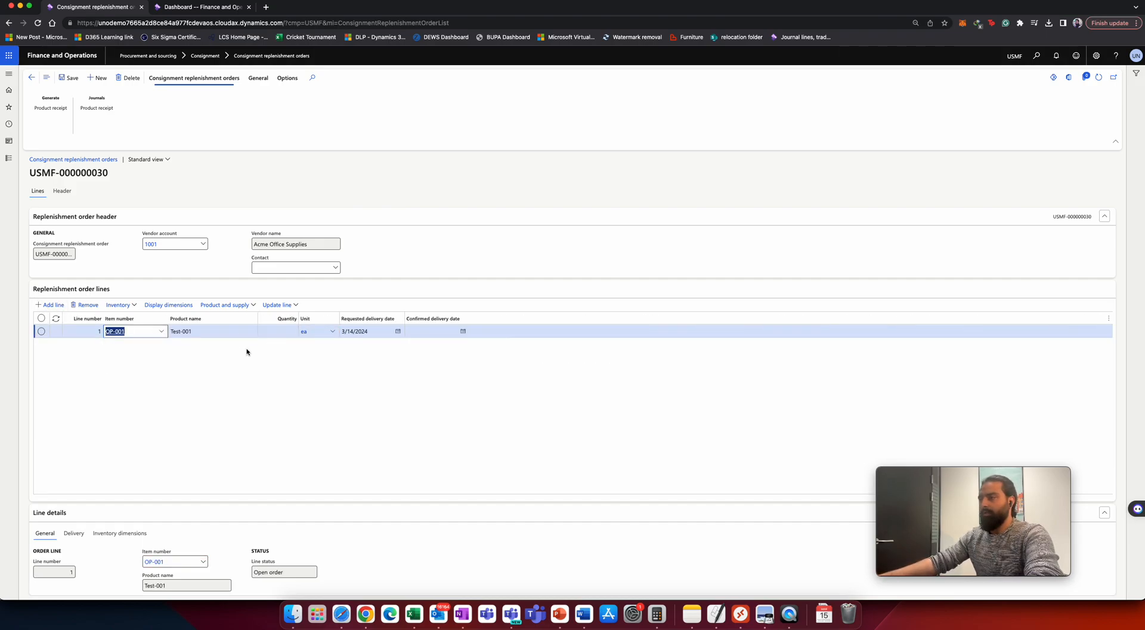
left_click(275, 332)
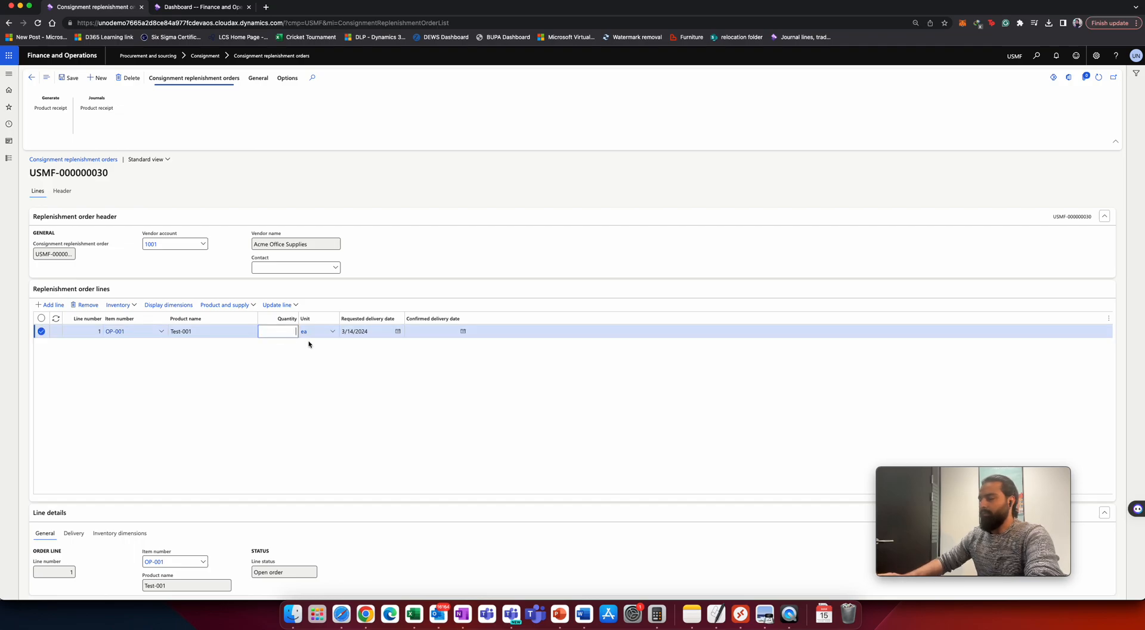
type("10")
key("Tab")
key("Tab")
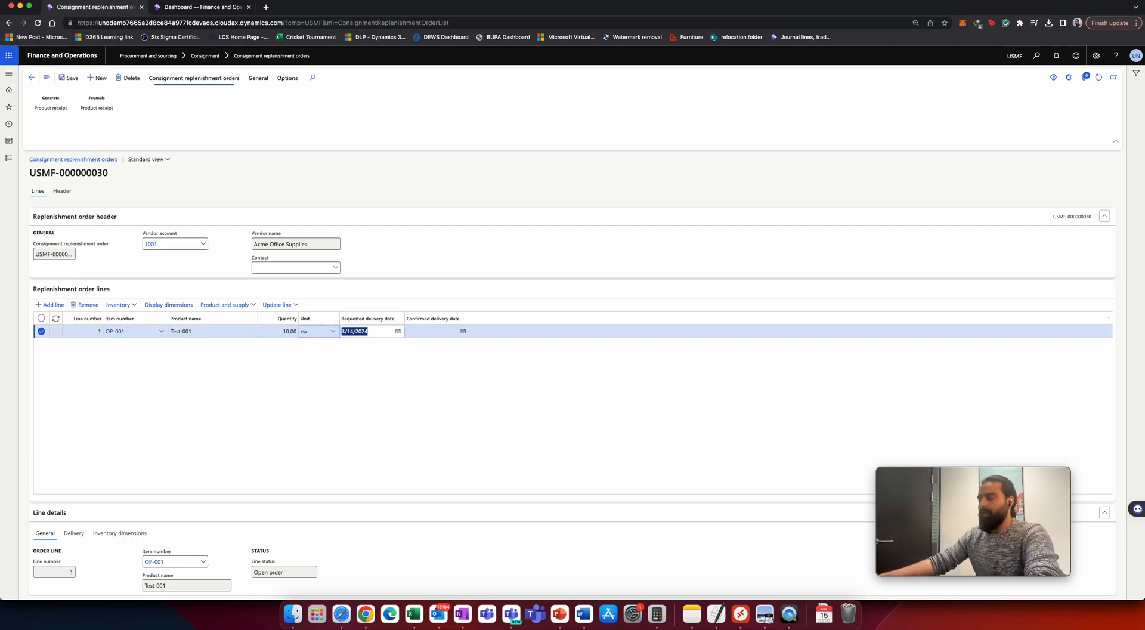
key("Tab")
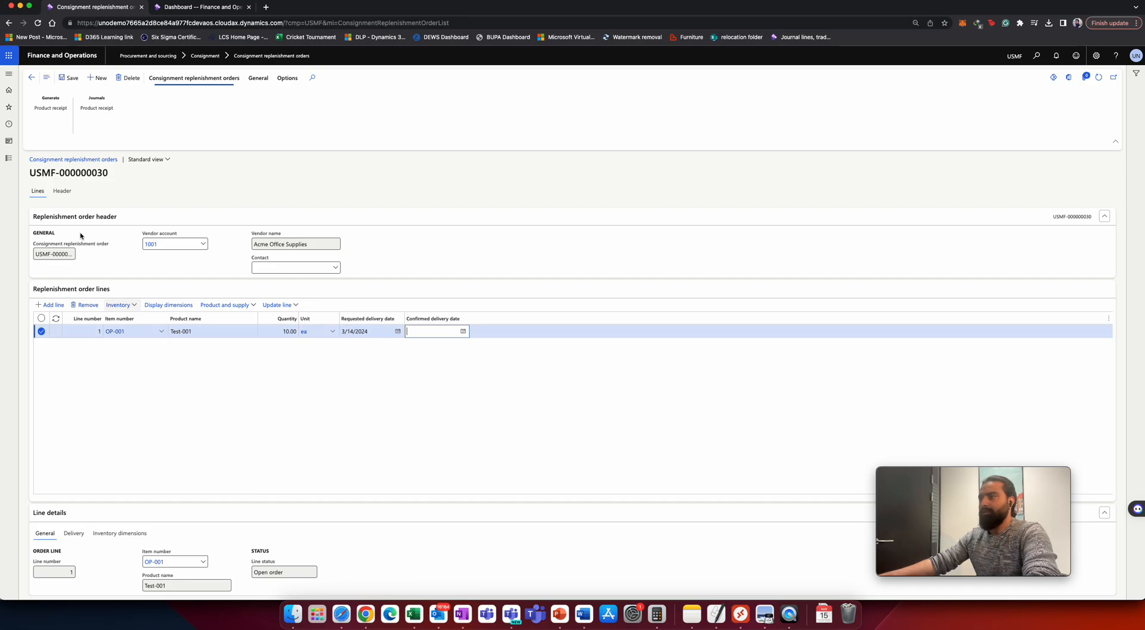
Start posting a product receipt for the order with external product receipt Test=009.
left_click(71, 82)
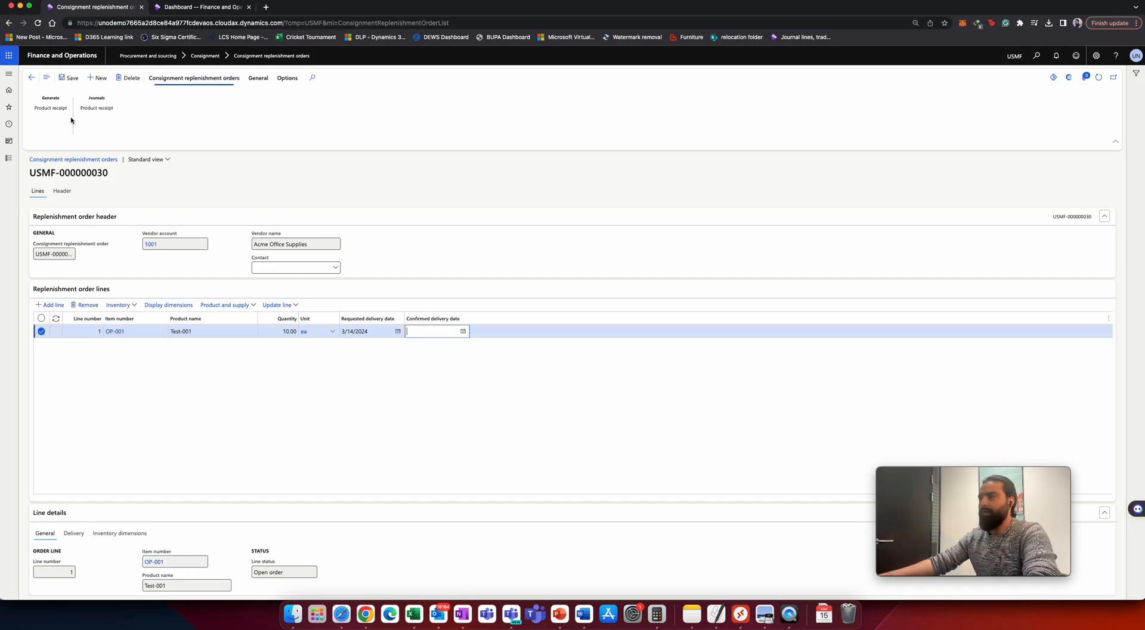
left_click(51, 108)
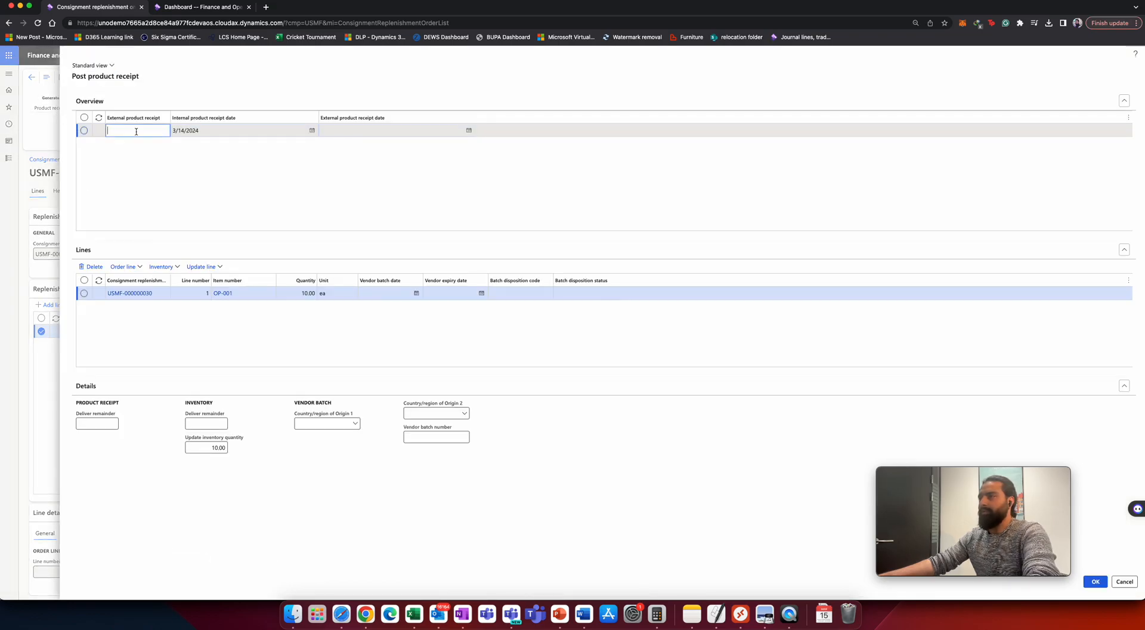
type("1")
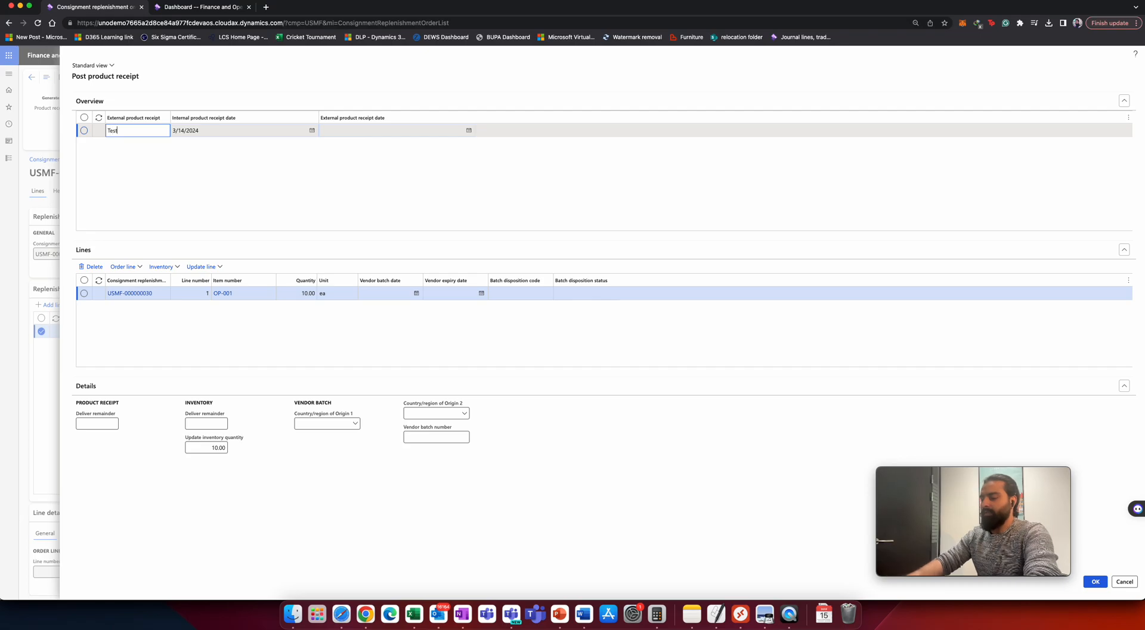
type("009")
key("Tab")
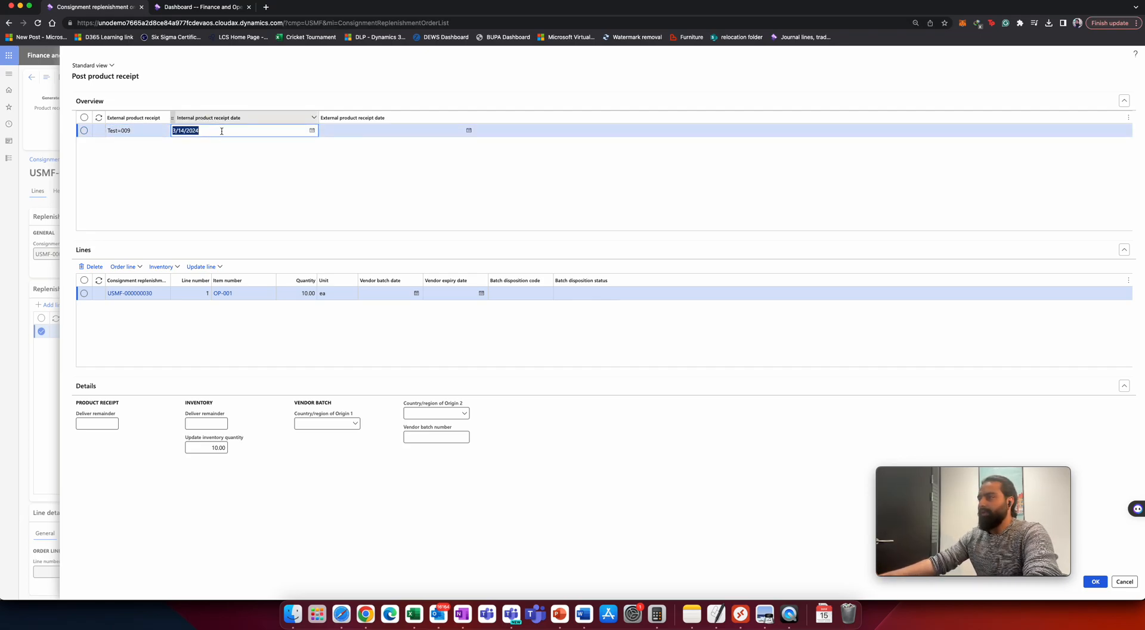
left_click(359, 132)
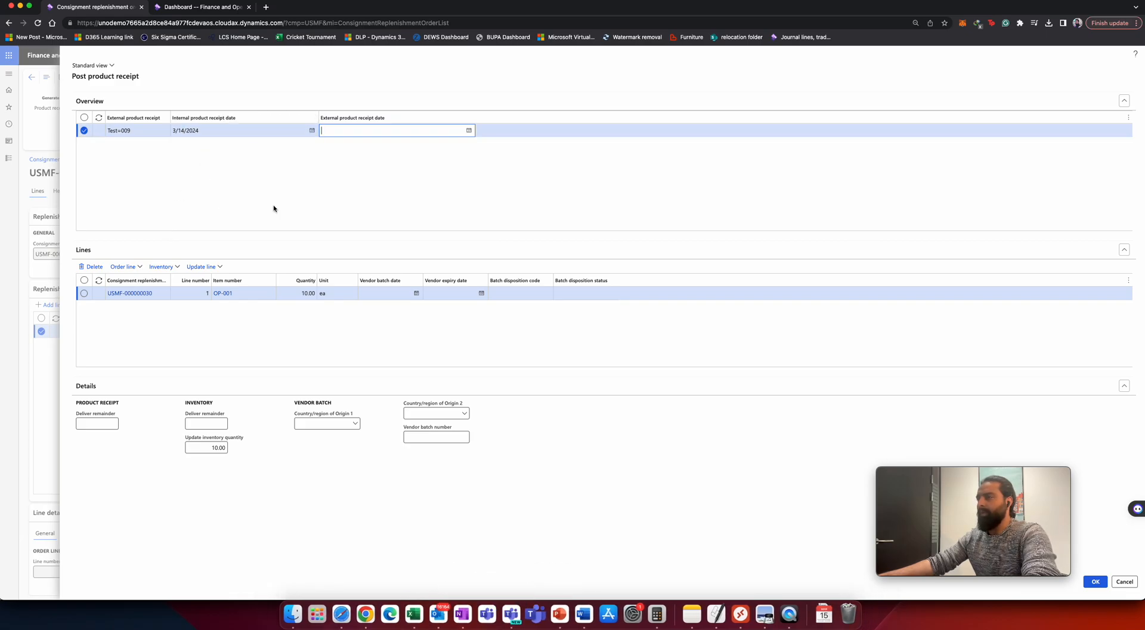
Set the receipt line quantity to 5.
left_click(301, 293)
left_click_drag(300, 293, 316, 296)
type("5")
key("Tab")
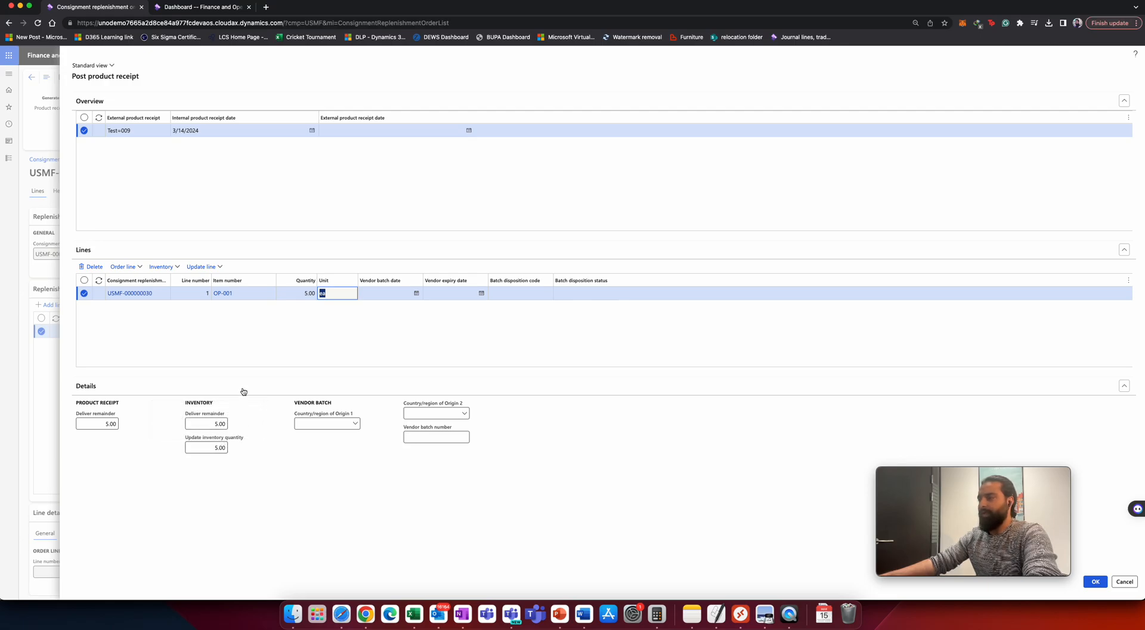
Set the receipt line quantity to 10 and post the product receipt.
left_click(281, 390)
left_click(303, 293)
double_click(303, 293)
type("10")
key("Tab")
left_click(1095, 581)
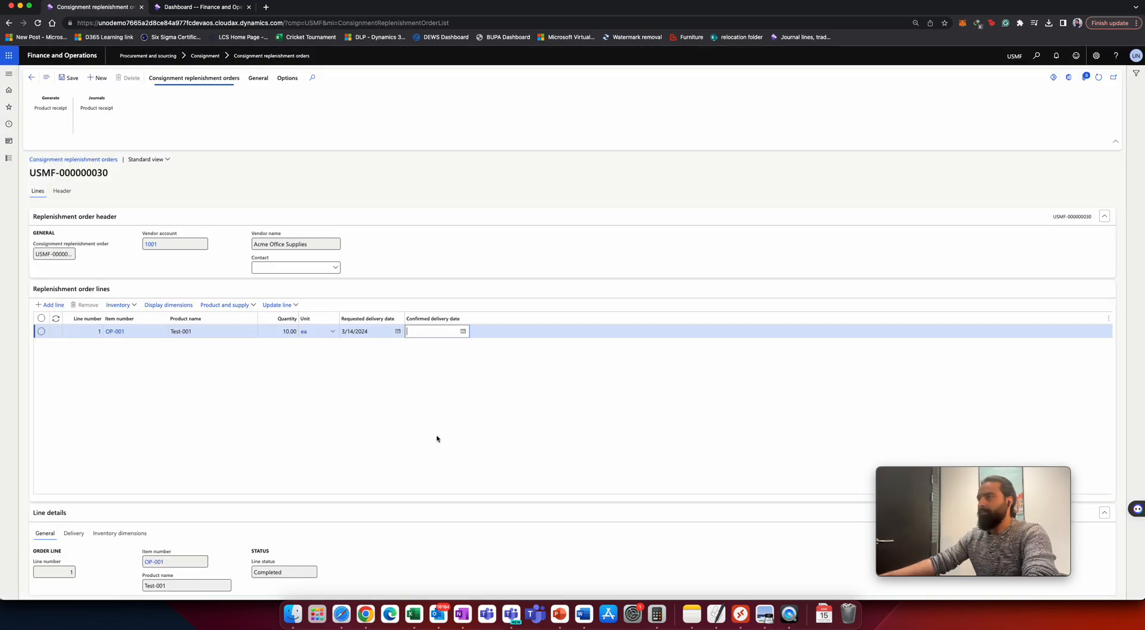
Open the order's product receipt journal to review the posted receipt.
left_click(97, 114)
left_click_drag(151, 147, 200, 139)
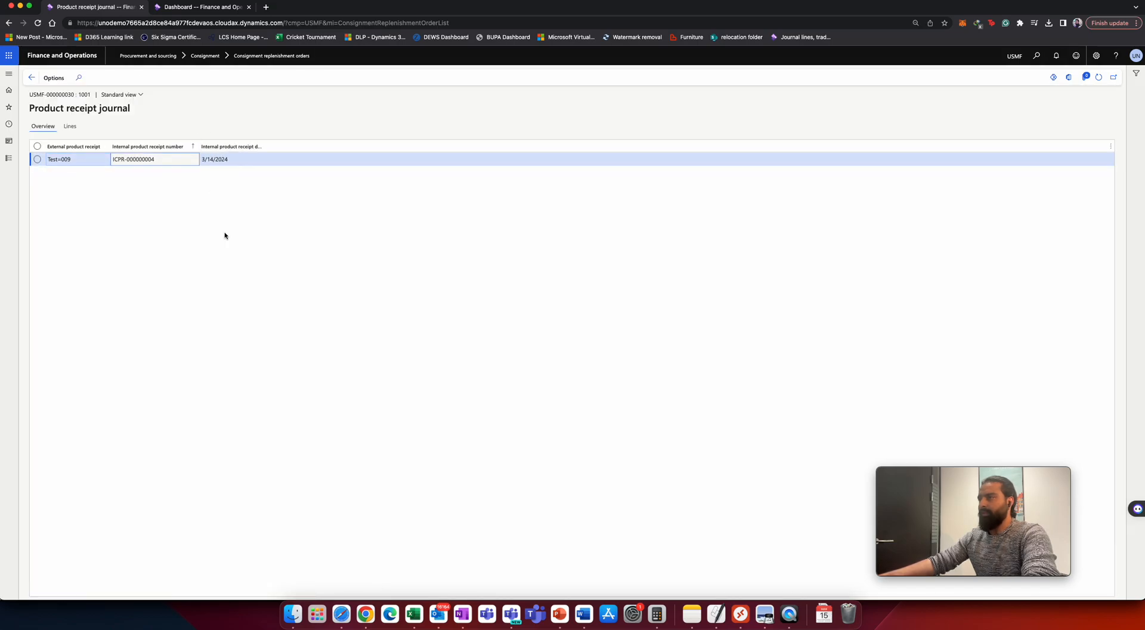
left_click(131, 160)
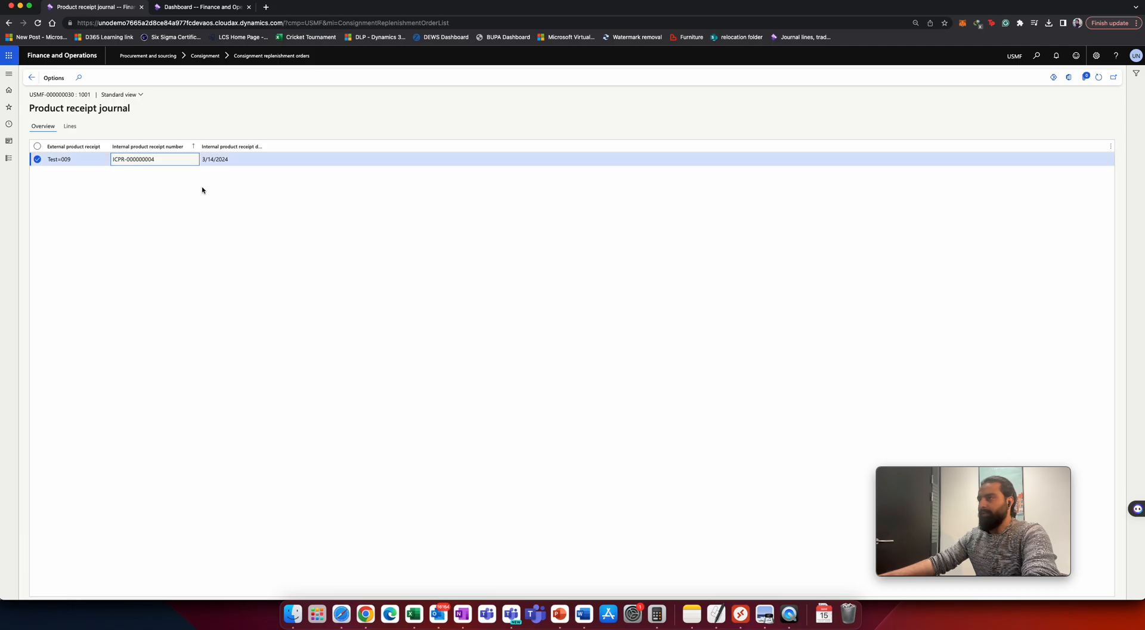
Open the On-hand list and filter it by item number op-001.
left_click(202, 7)
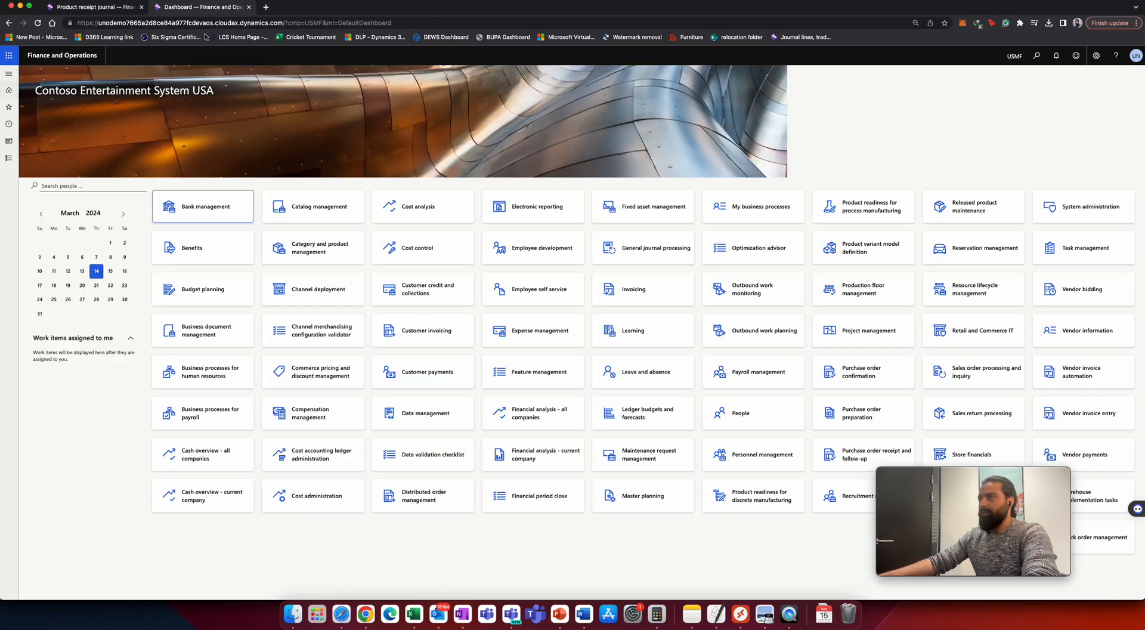
left_click(9, 158)
scroll(36, 198, "down", 5)
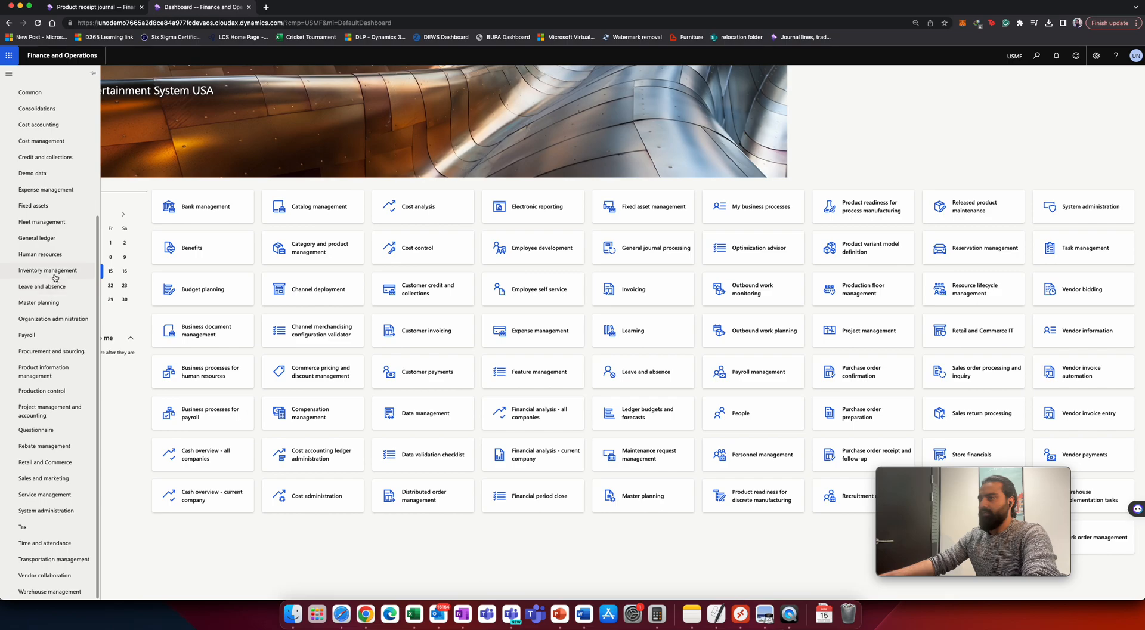
left_click(83, 272)
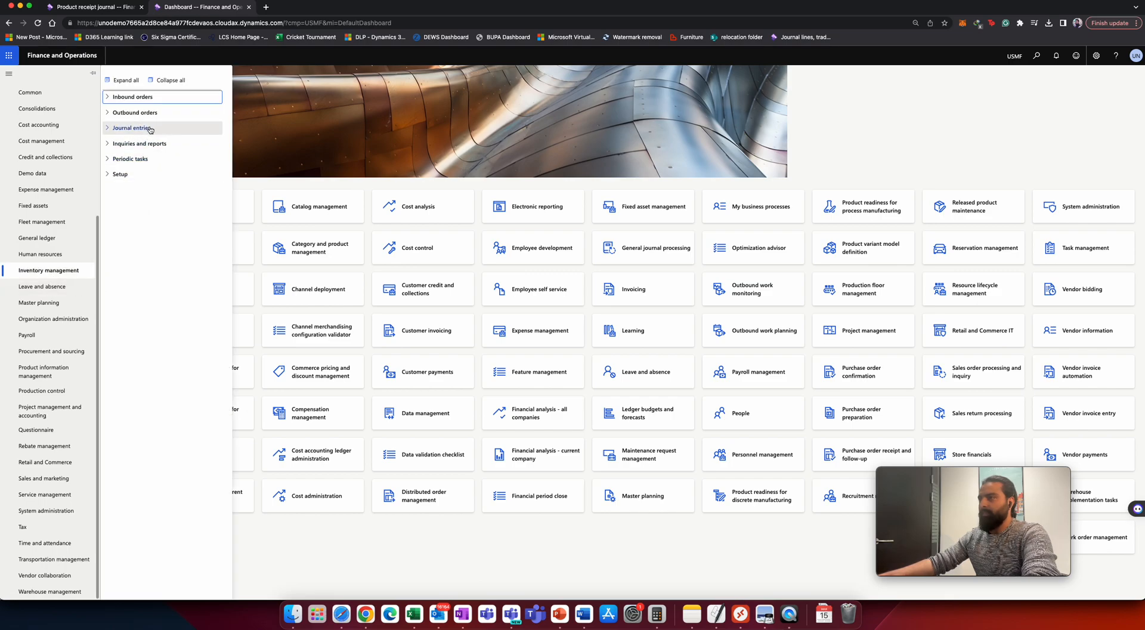
left_click(153, 147)
left_click(138, 160)
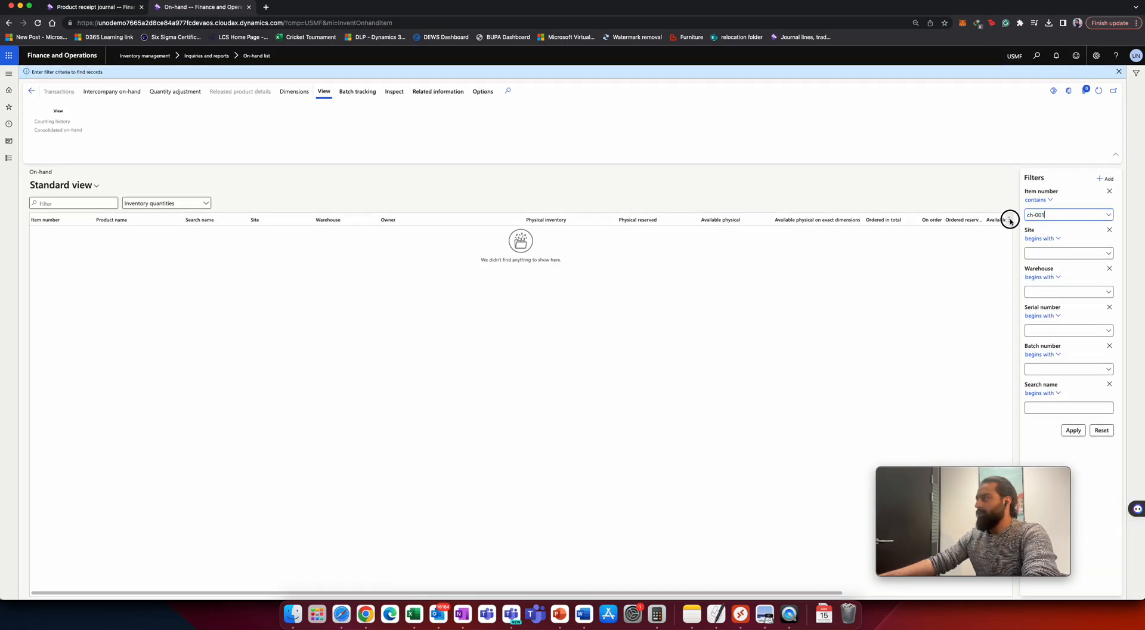
double_click(1041, 214)
key("BackSpace")
key("BackSpace")
key("BackSpace")
key("BackSpace")
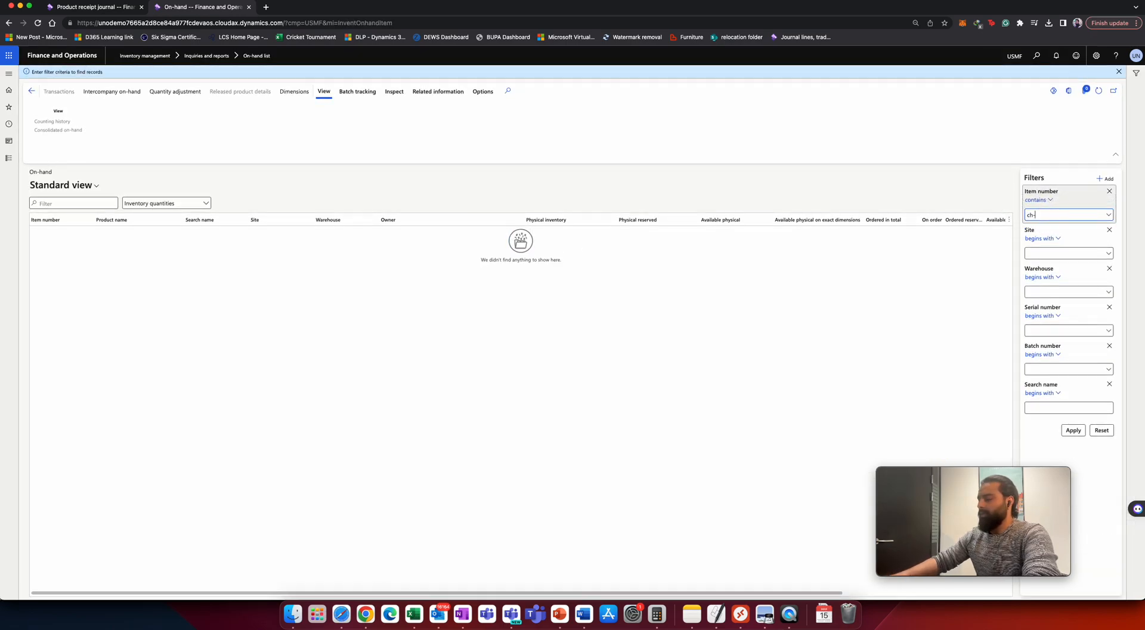
type("op")
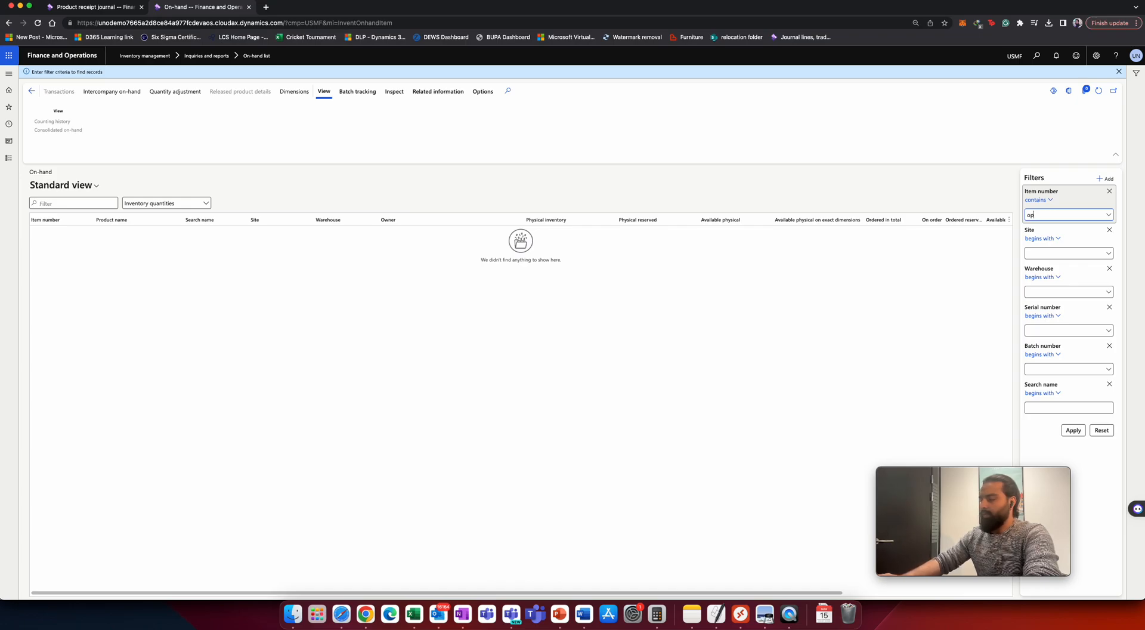
type("-001")
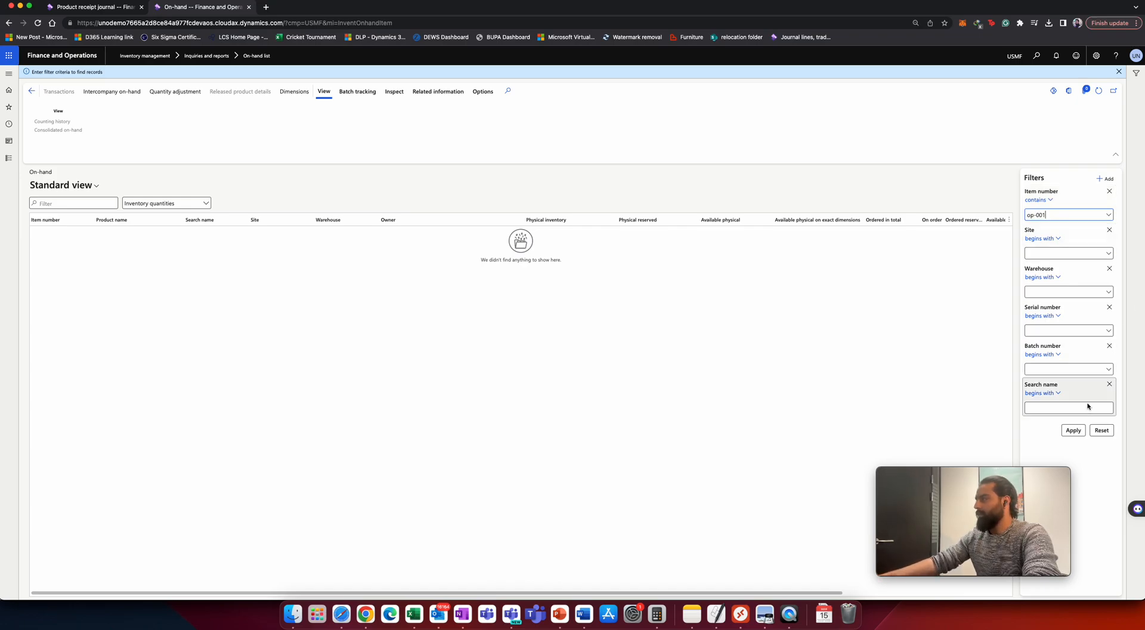
left_click(1074, 430)
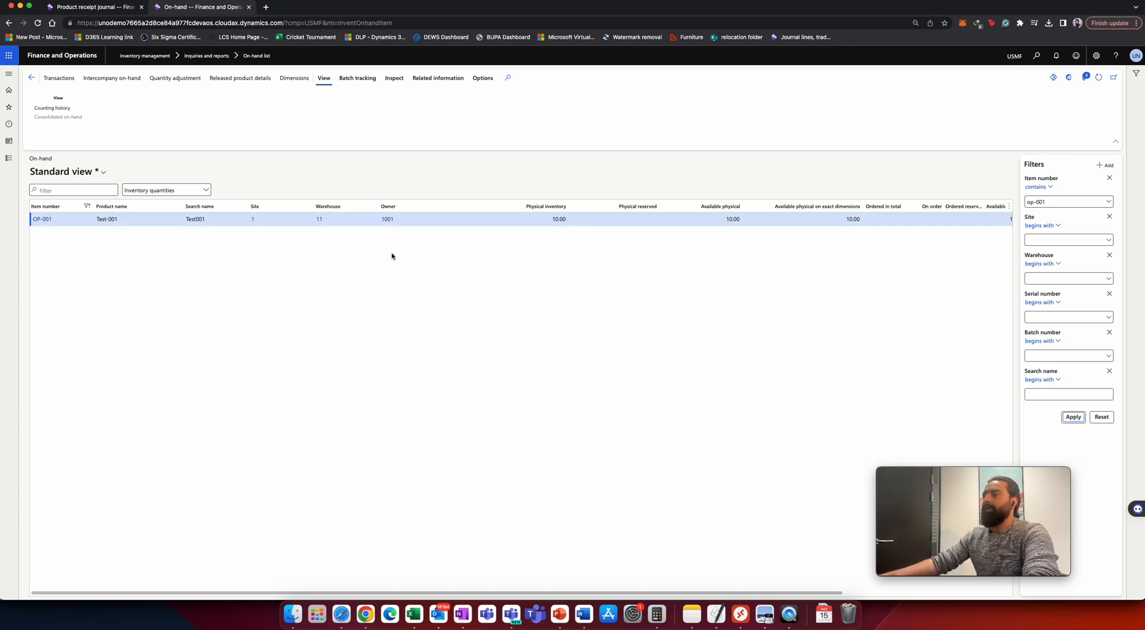
Duplicate the On-hand browser tab.
right_click(217, 12)
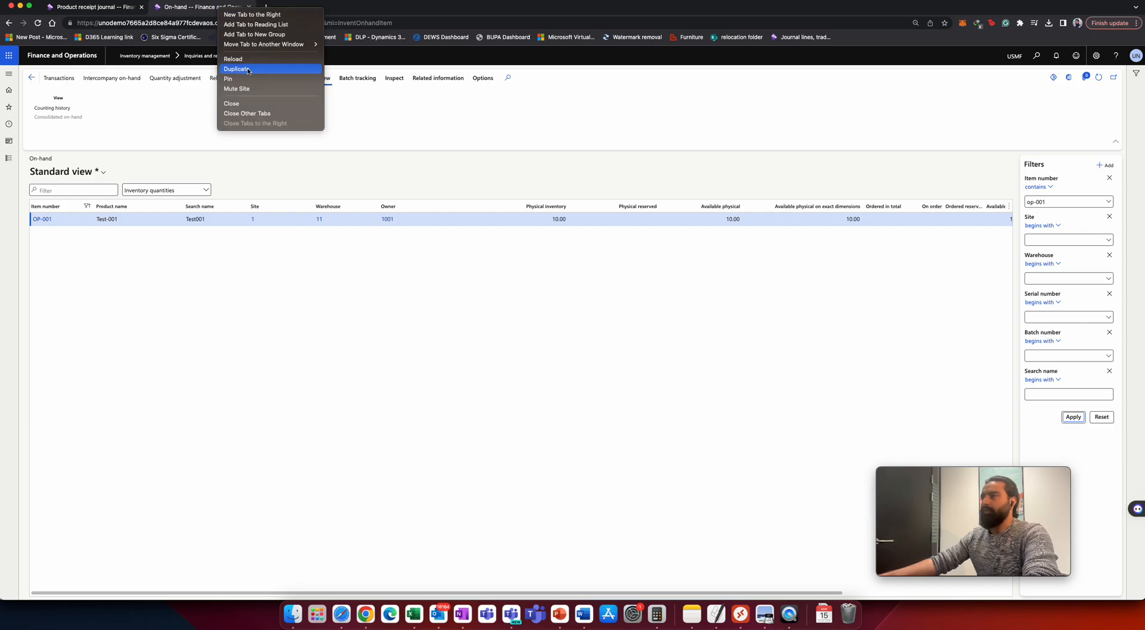
left_click(249, 71)
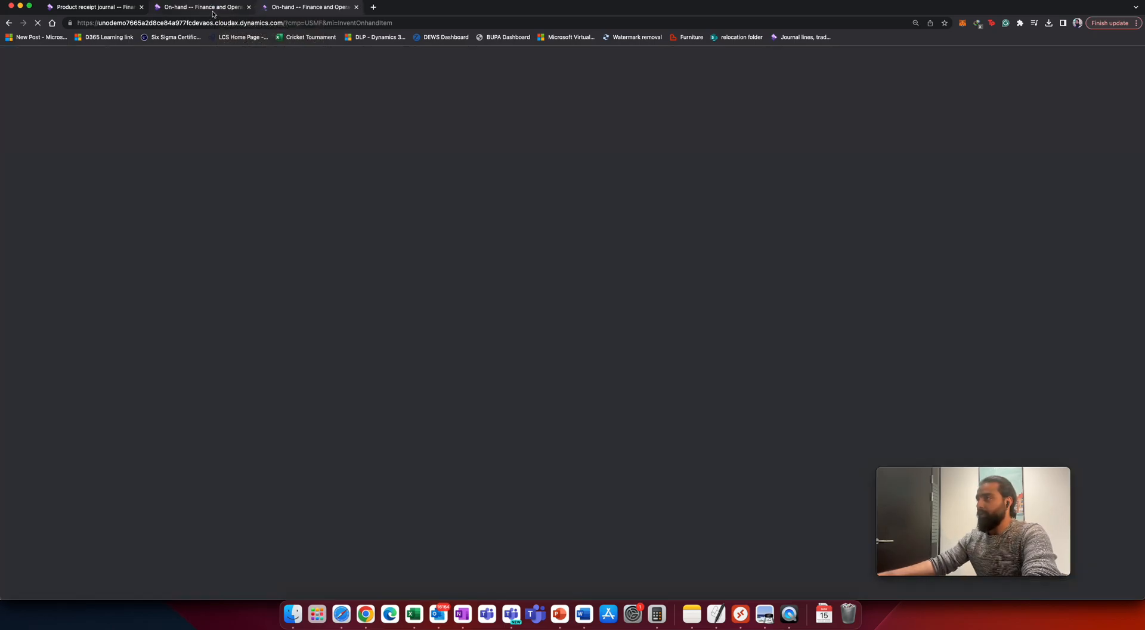
left_click(212, 9)
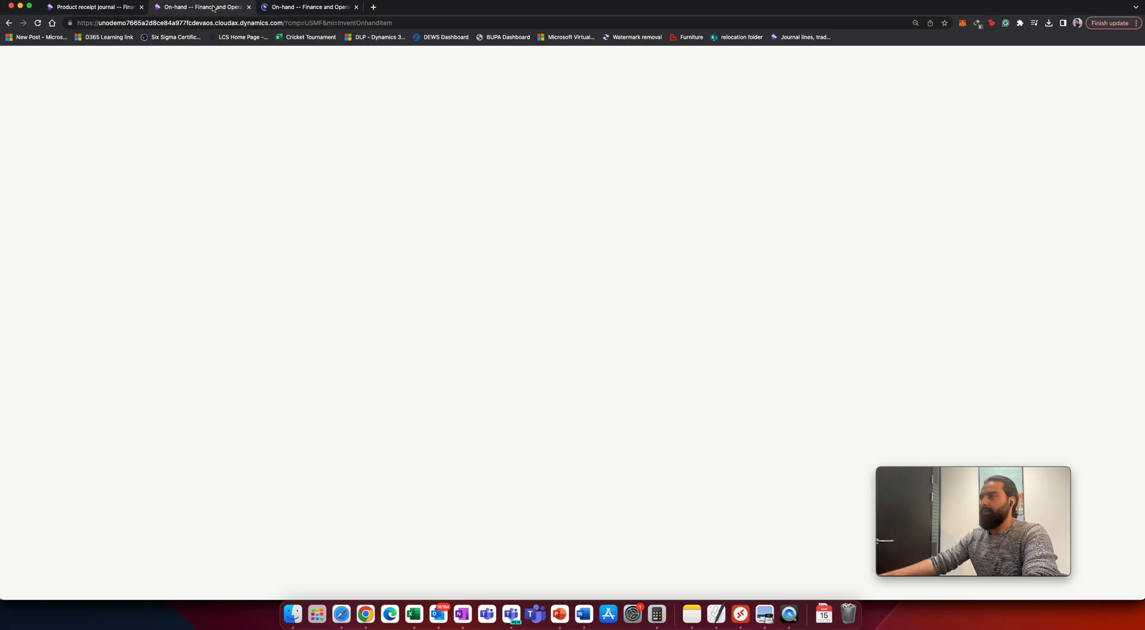
Open the on-hand details for item OP-001 and examine its quantity and cost fields, then return to the list.
left_click(48, 219)
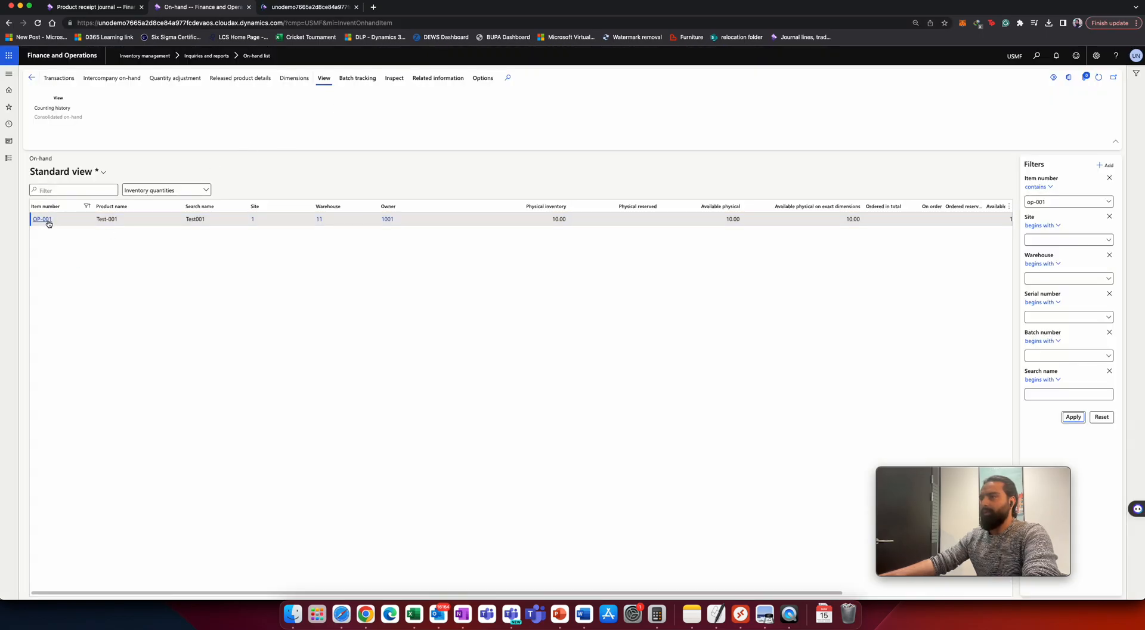
left_click(45, 224)
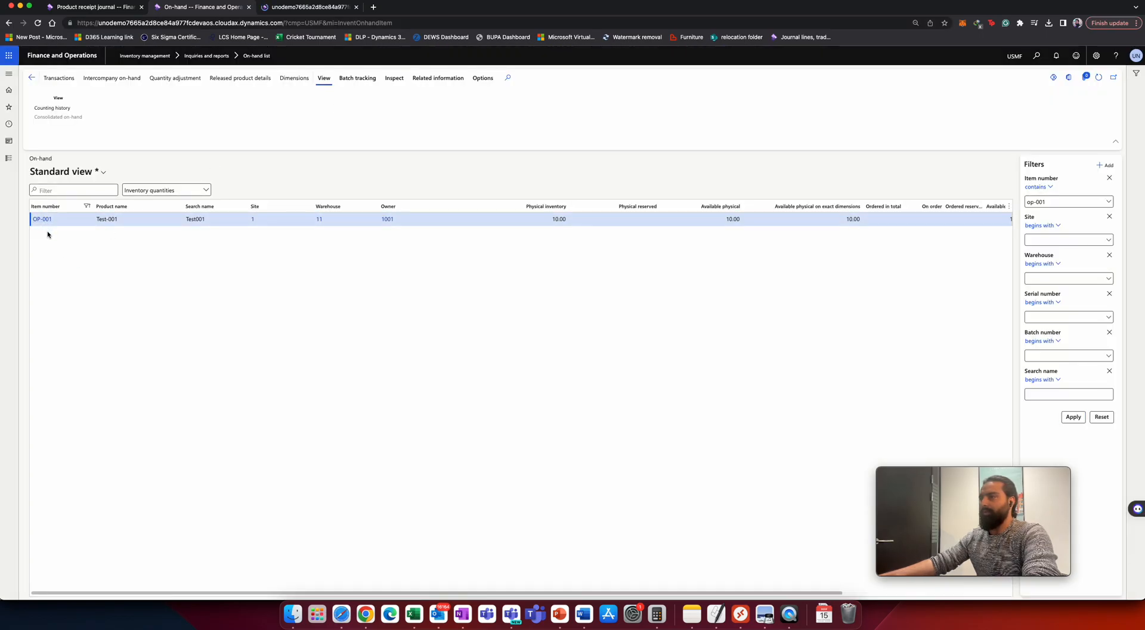
left_click(45, 221)
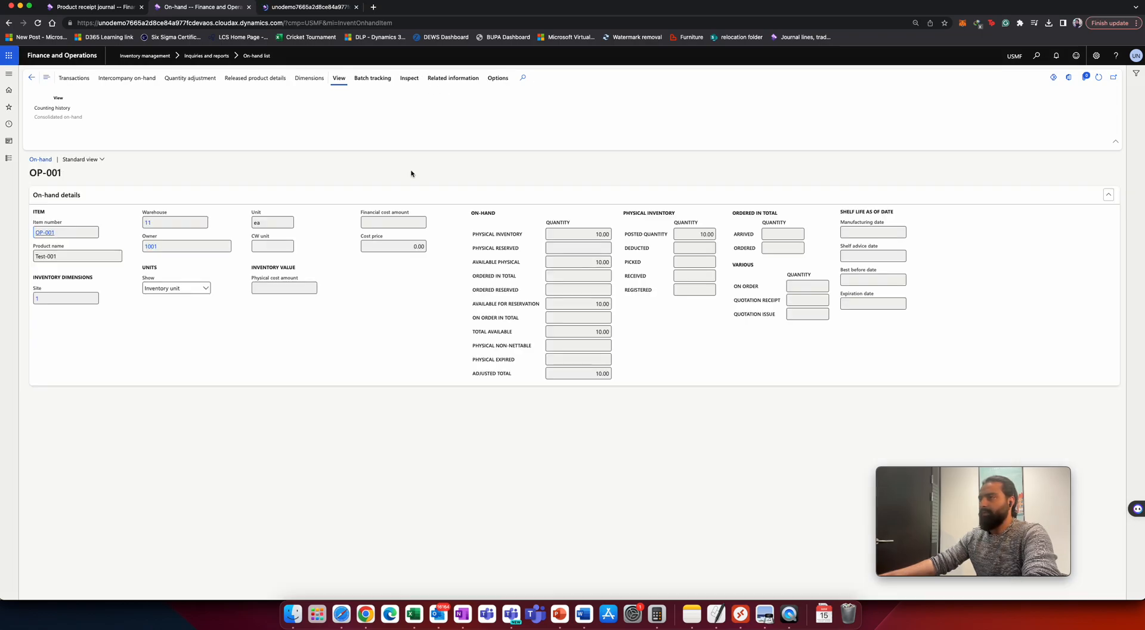
double_click(418, 246)
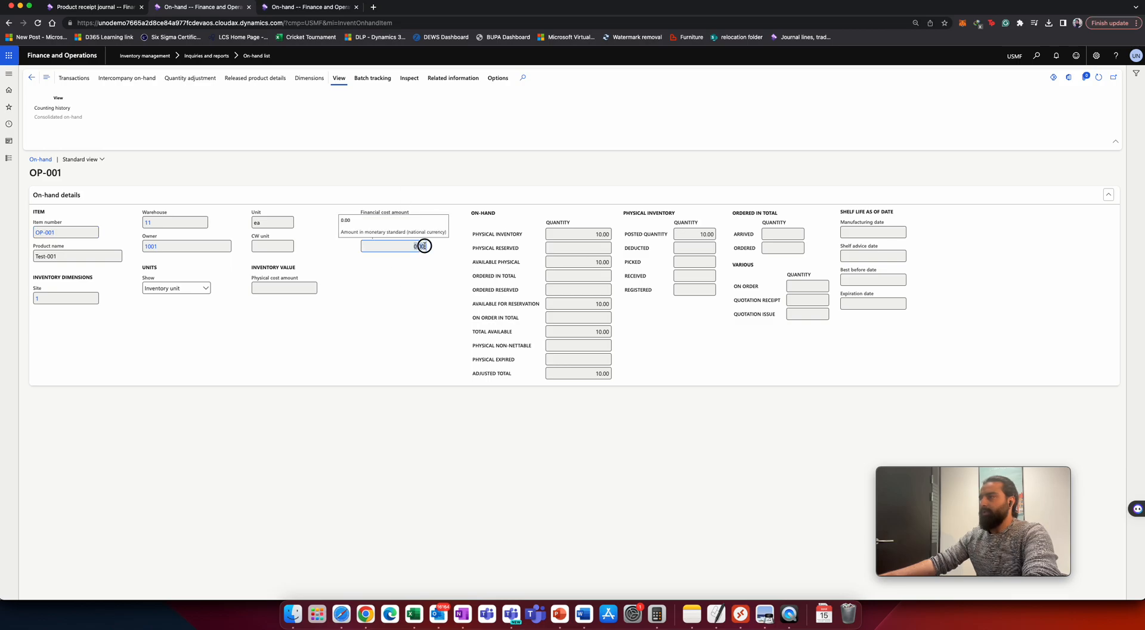
left_click(285, 290)
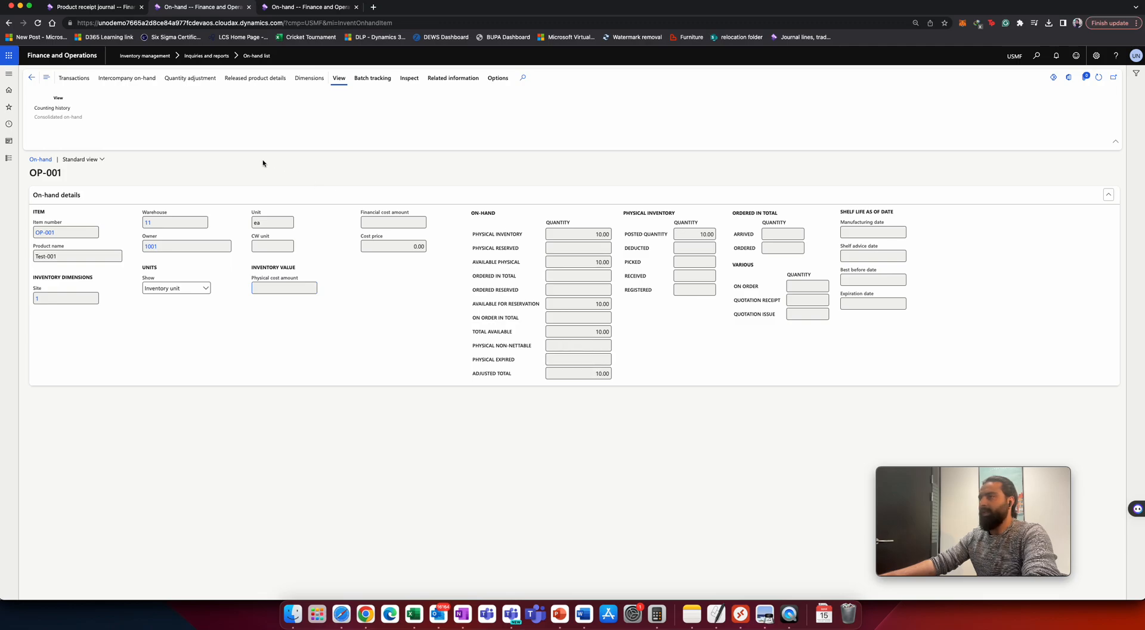
left_click(32, 78)
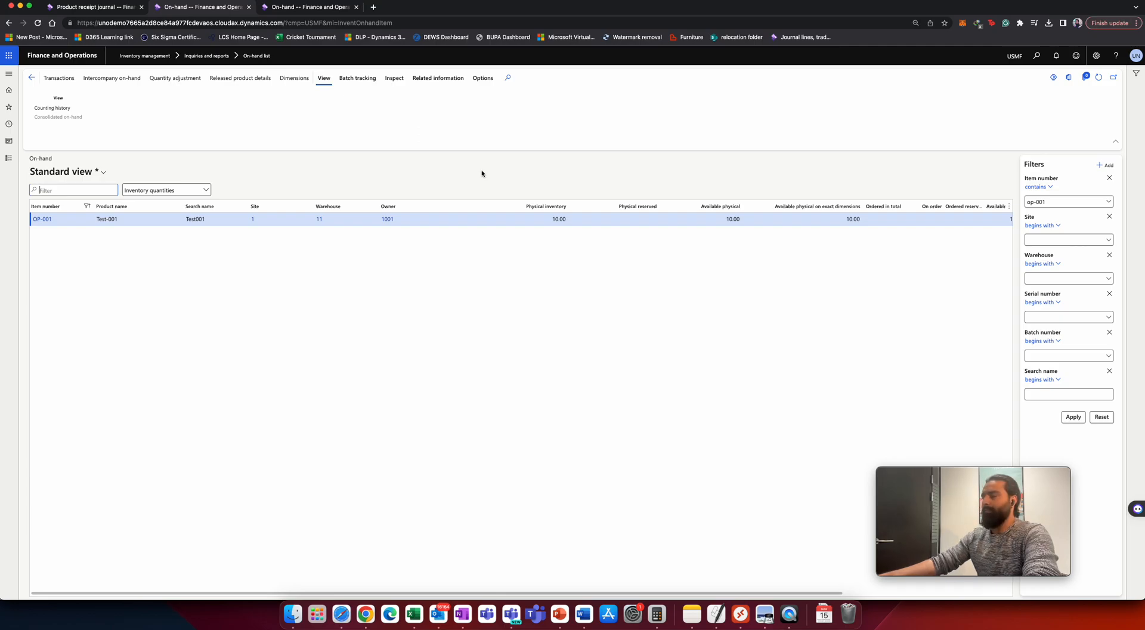
In the first tab, open the Inventory ownership change journals.
left_click(127, 16)
left_click(8, 158)
scroll(19, 267, "down", 5)
left_click(48, 270)
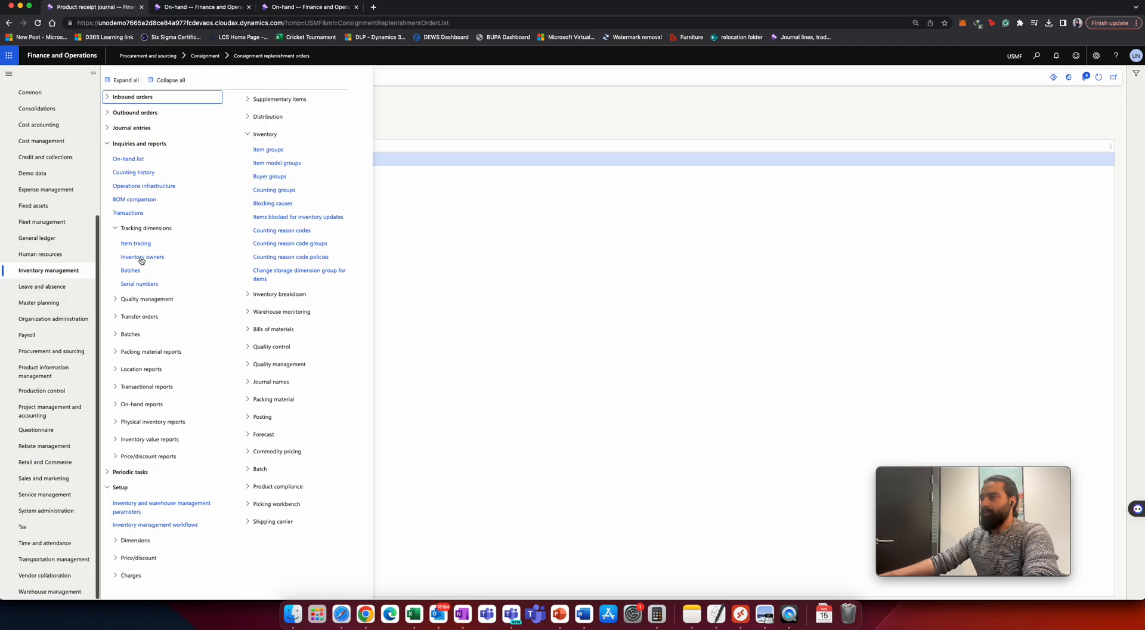
left_click(144, 129)
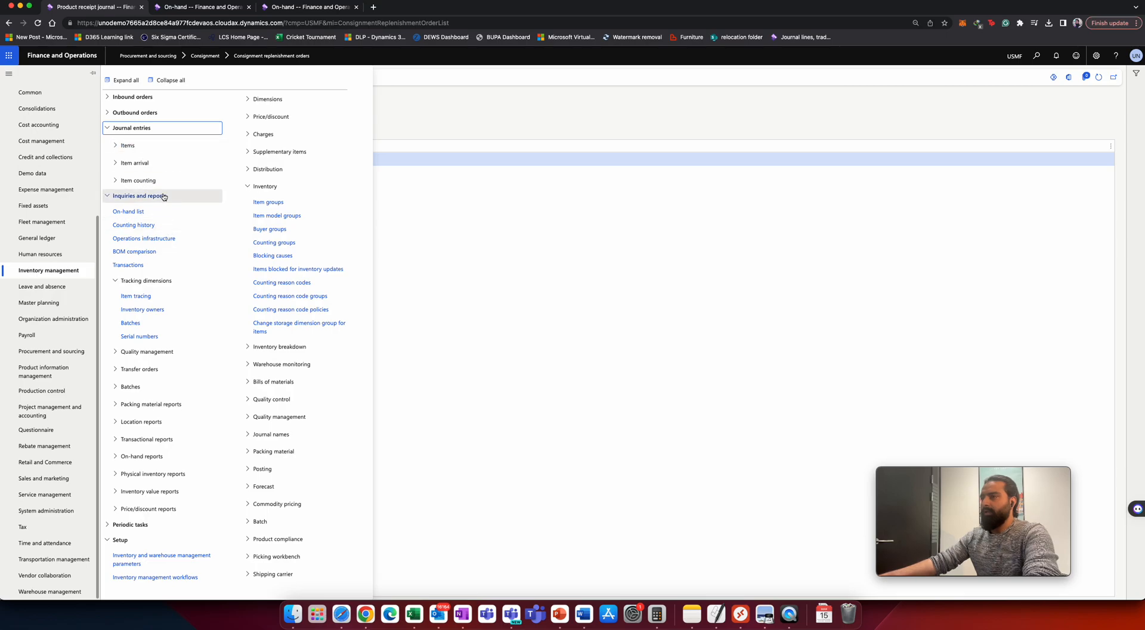
left_click(160, 147)
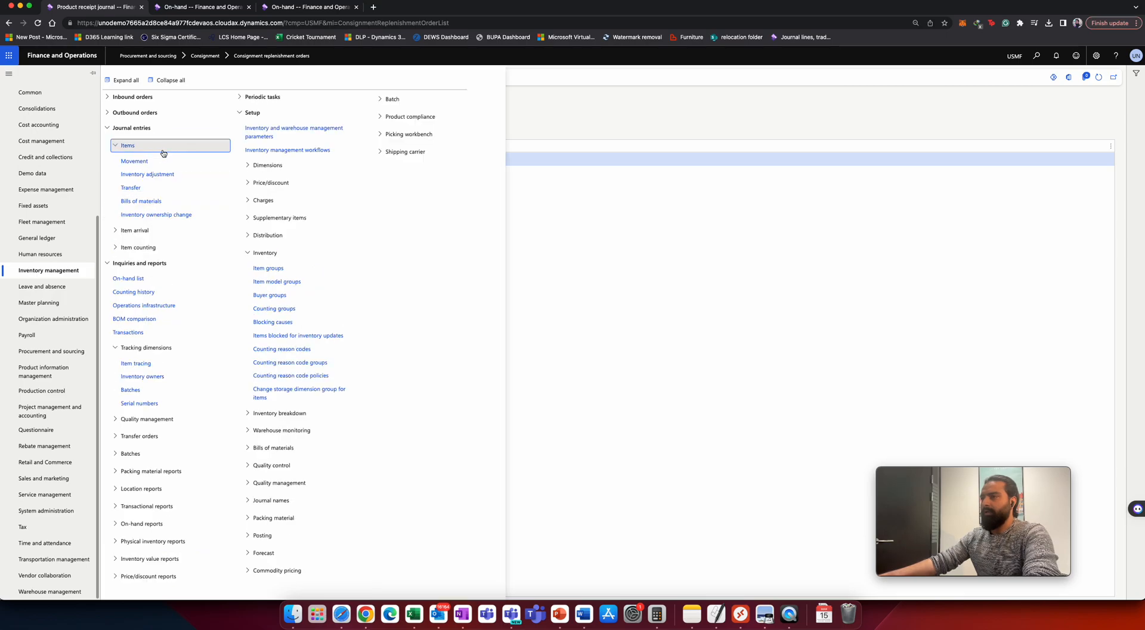
left_click(156, 214)
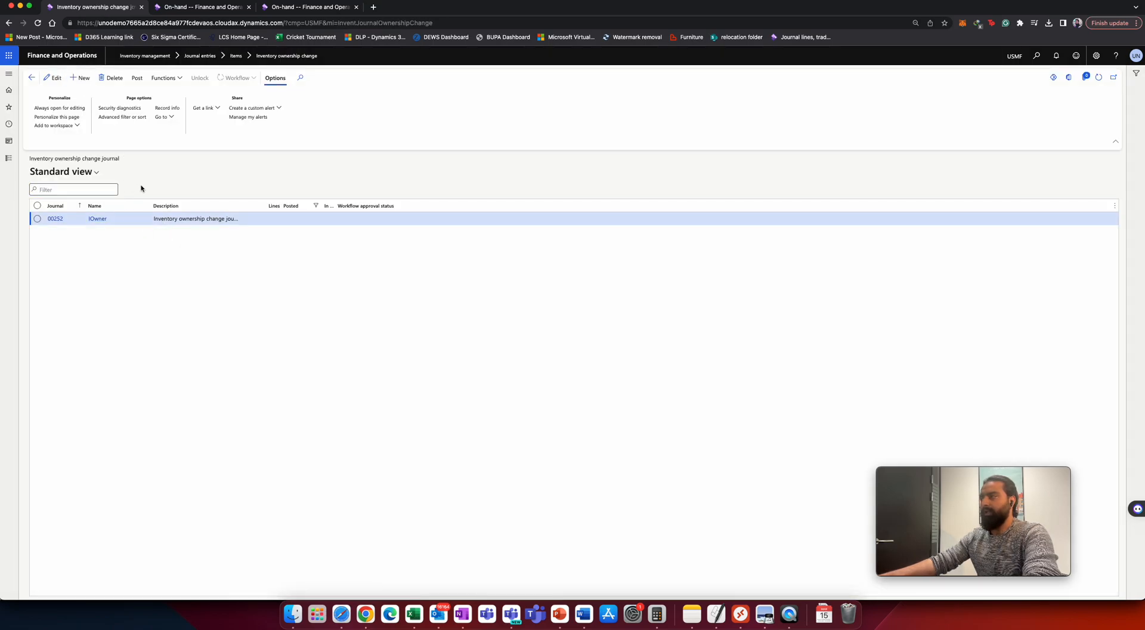
Create a new inventory ownership change journal with the IOwner journal name.
key("alt+n")
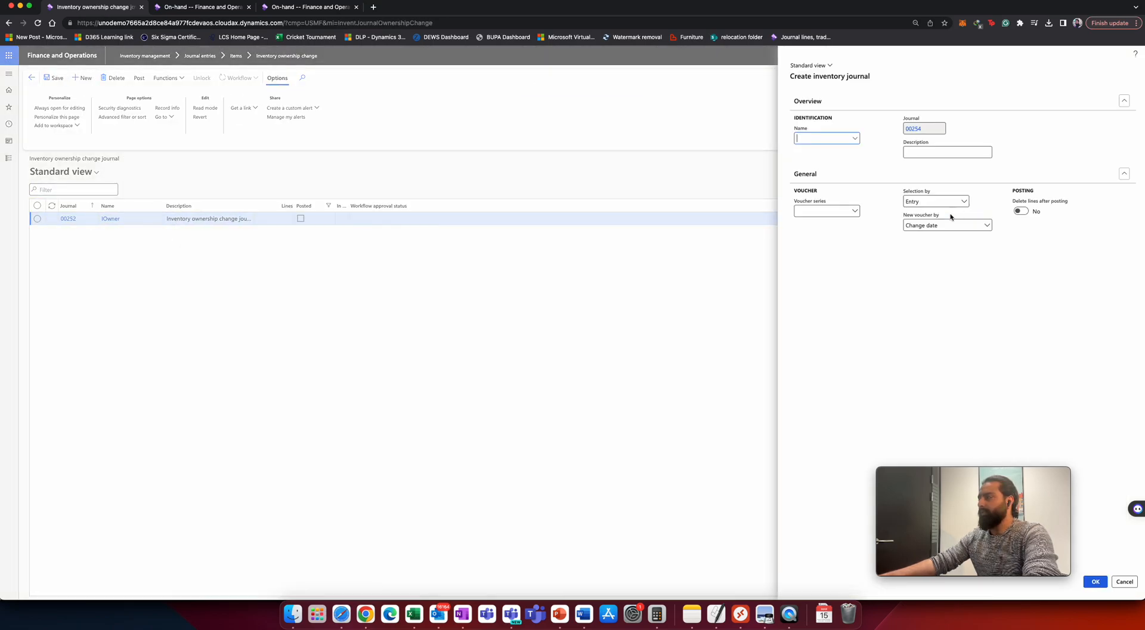
left_click(853, 142)
left_click(844, 164)
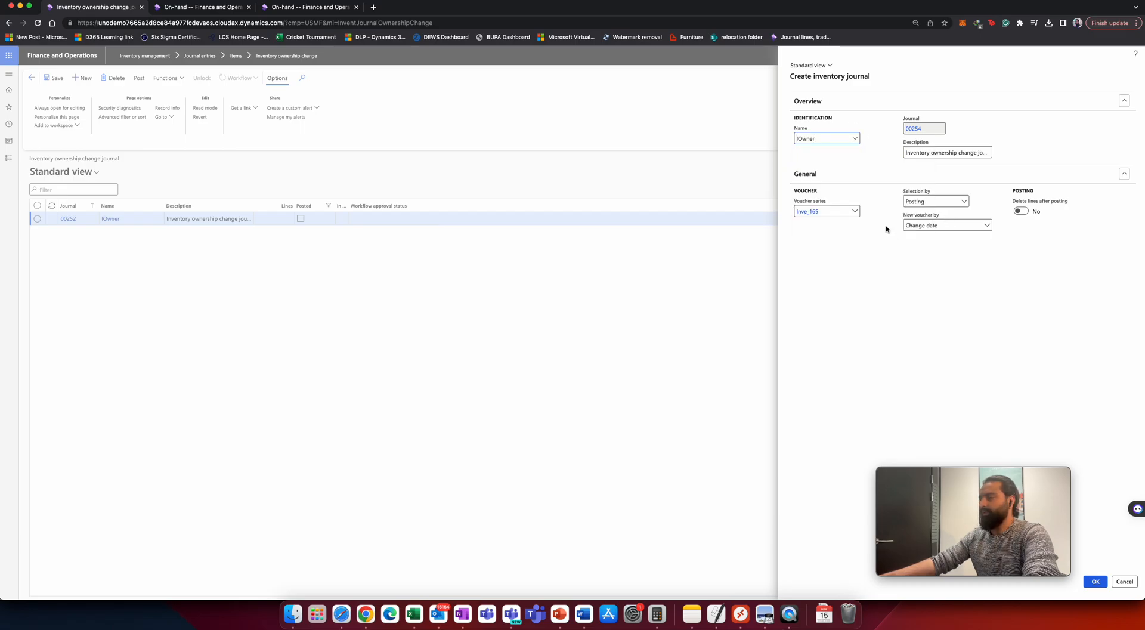
left_click(1095, 581)
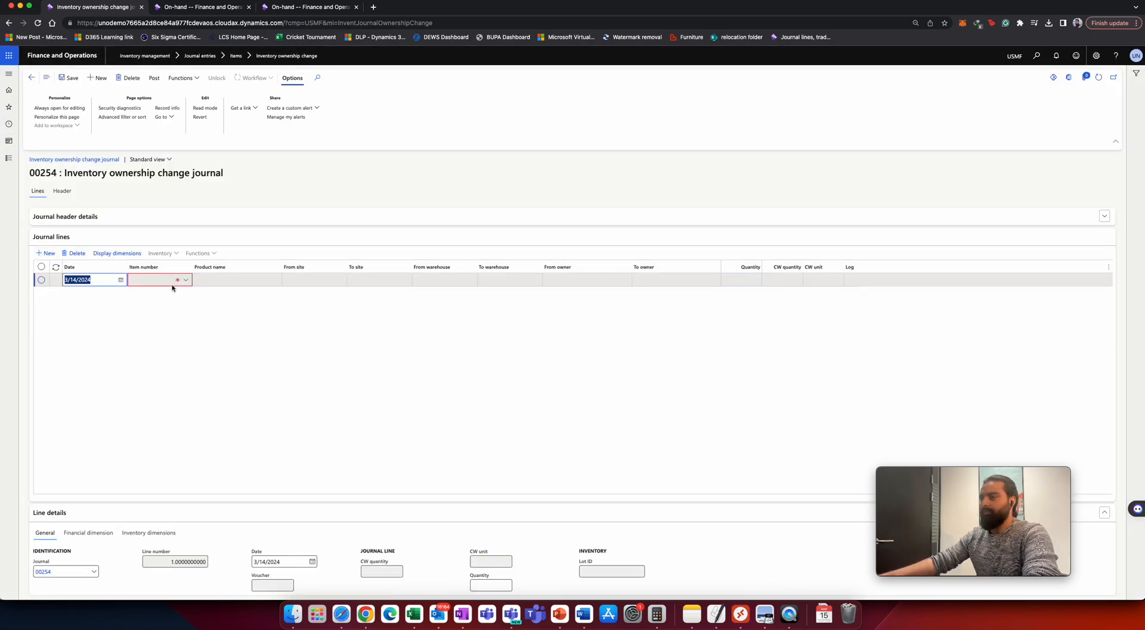
Add a journal line for item OP-001.
type("dp001")
key("Tab")
left_click(152, 293)
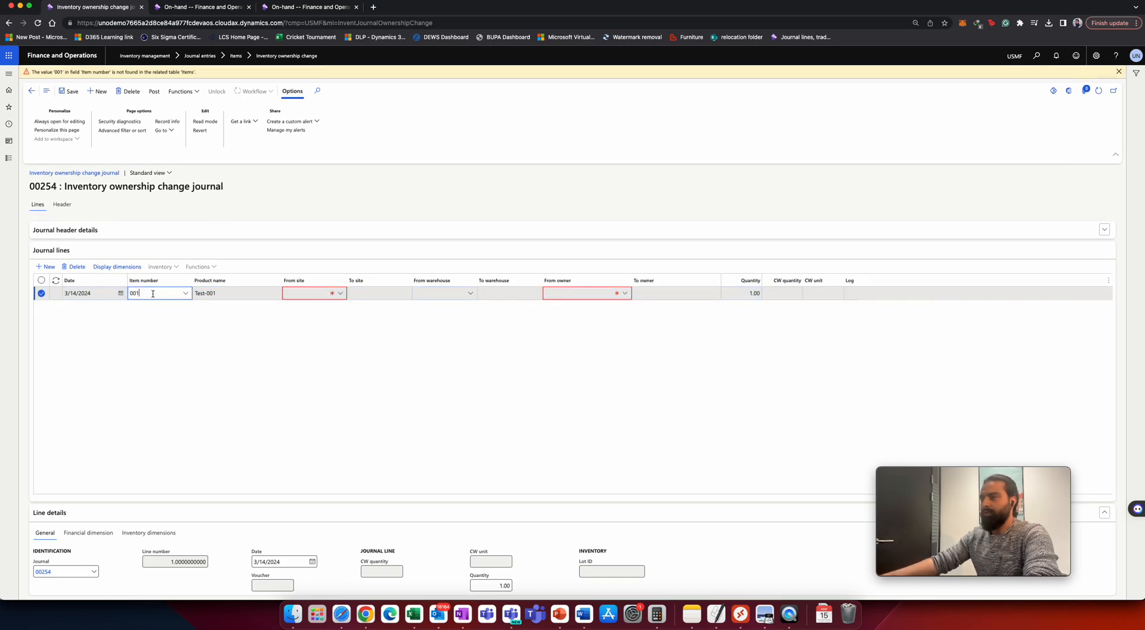
key("BackSpace")
key("BackSpace")
key("BackSpace")
type("op")
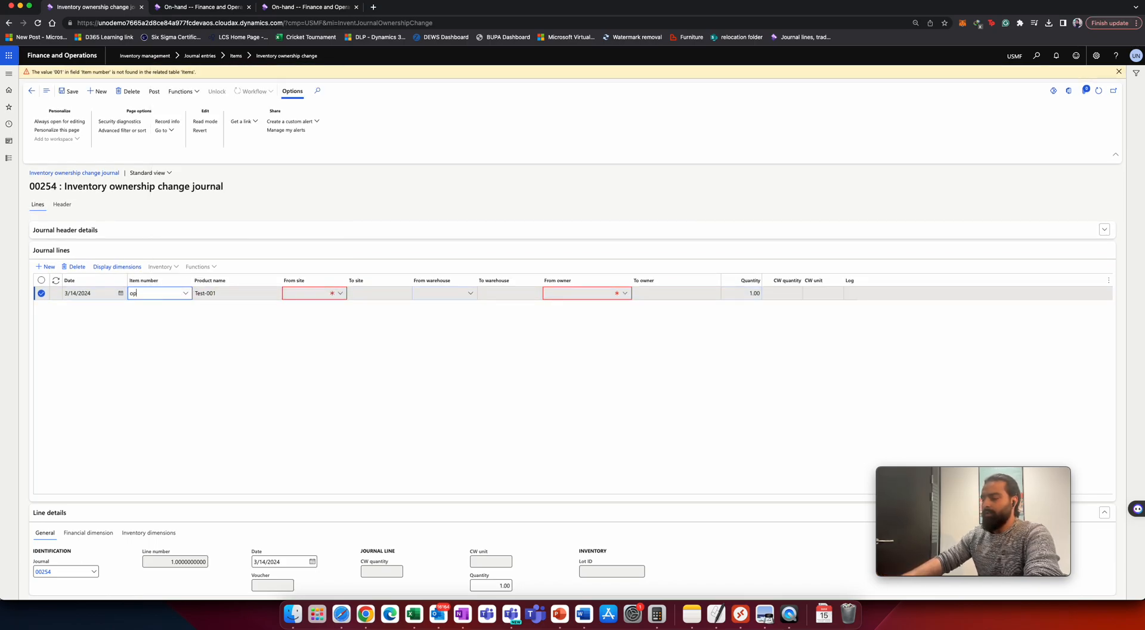
type("-001")
key("Tab")
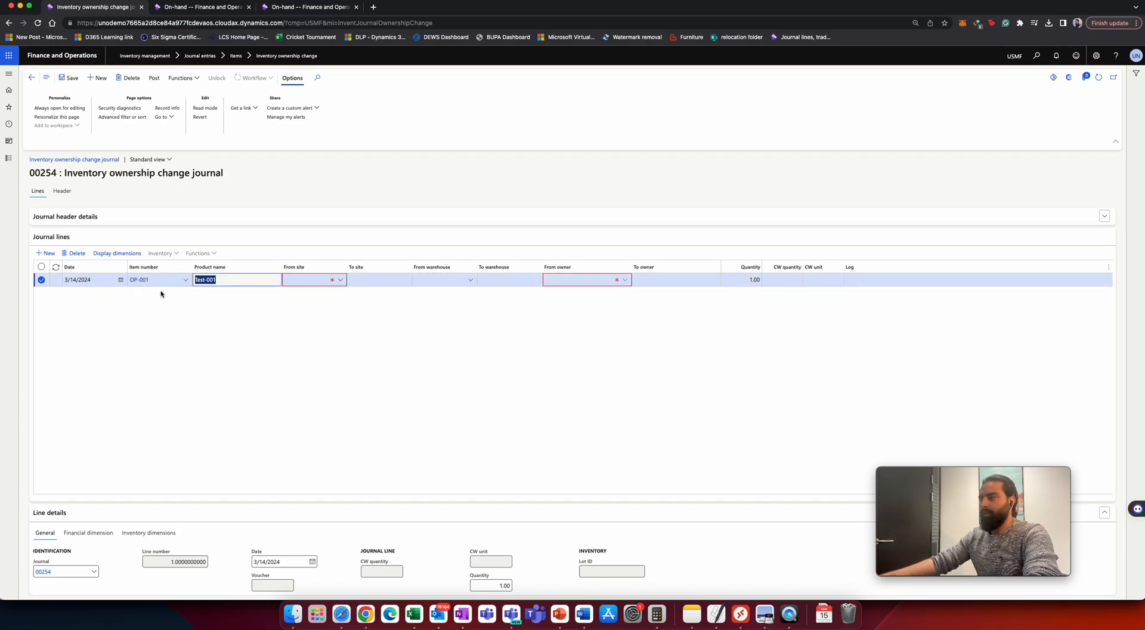
Set the line's from site to 1, letting site and warehouse 11 fill in.
type("1")
key("Tab")
key("Tab")
key("Tab")
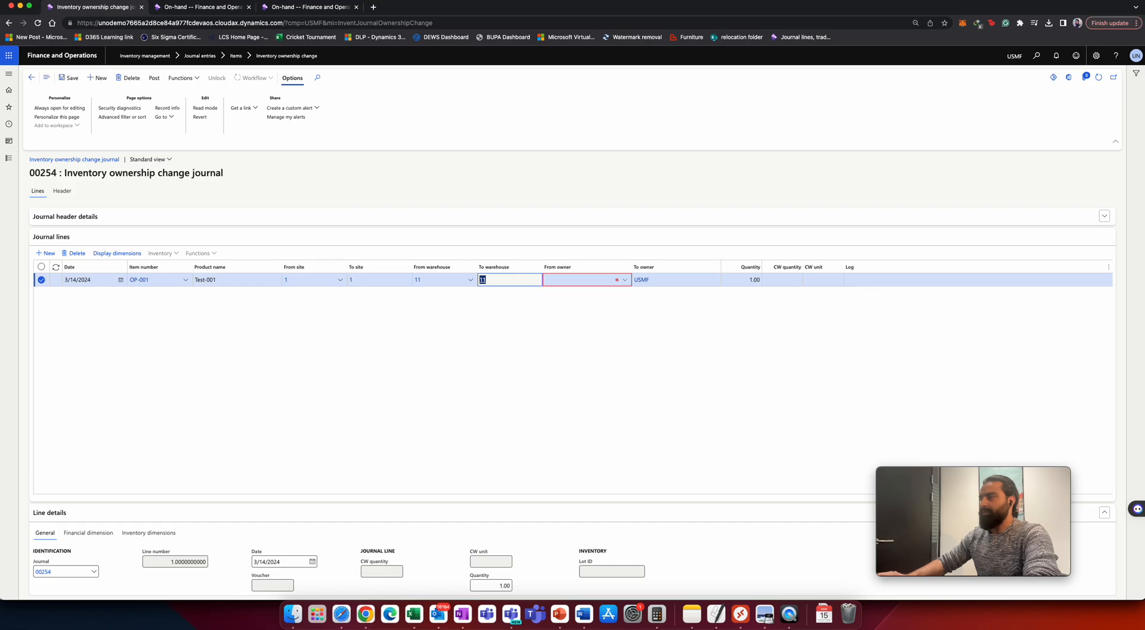
key("Tab")
Set the line's from owner to the Acme Office Supplies vendor and the quantity to 5.
left_click(669, 281)
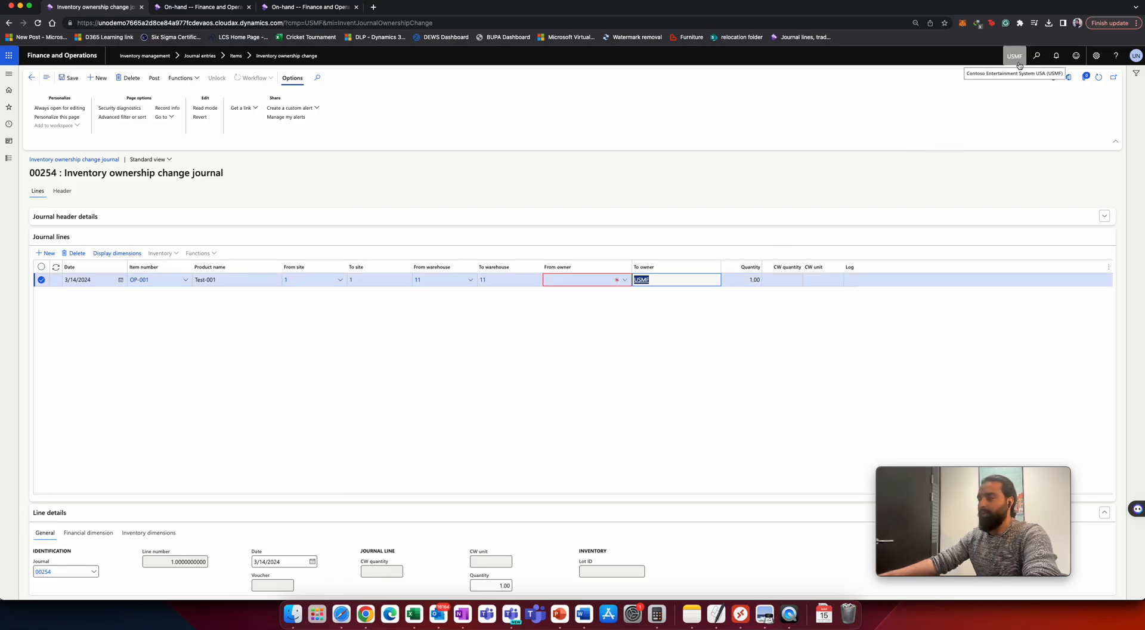
left_click(624, 279)
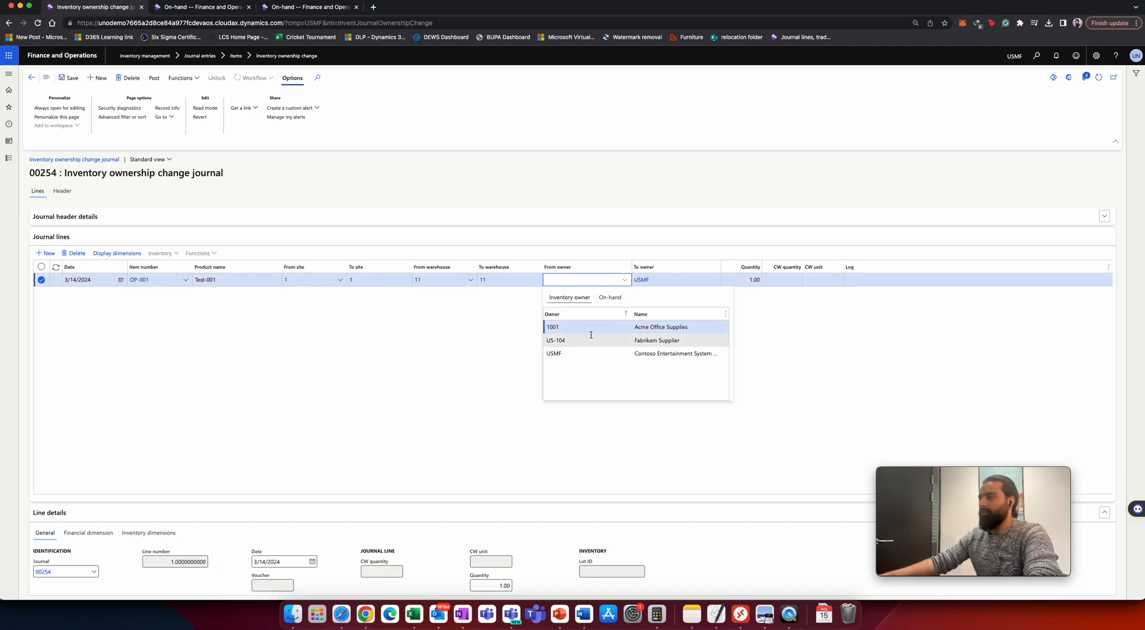
left_click(609, 297)
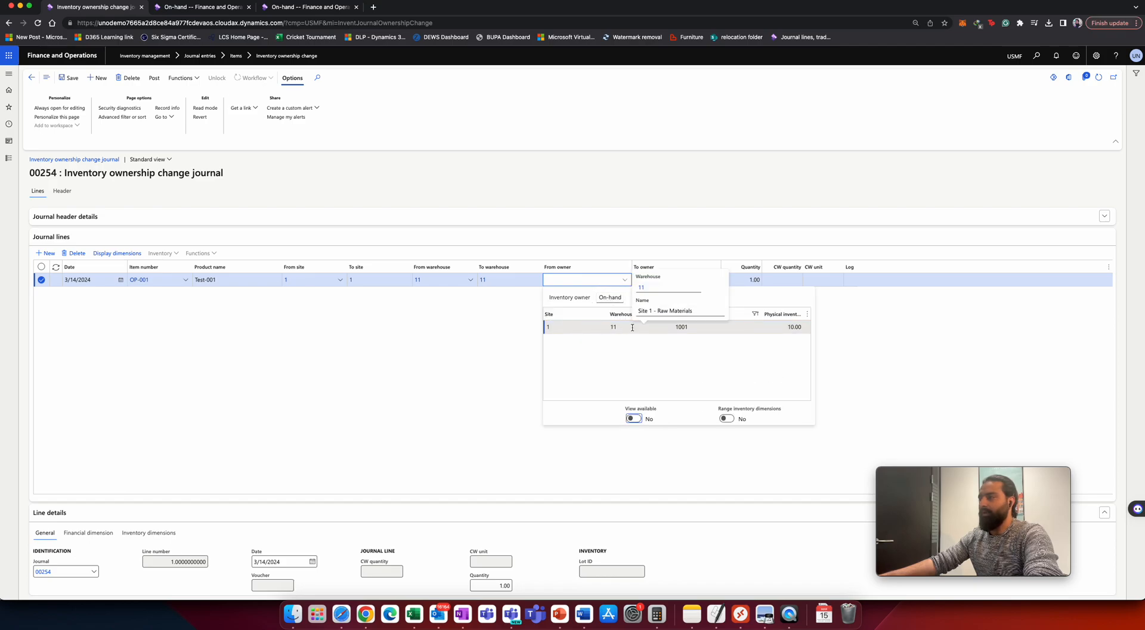
left_click(569, 297)
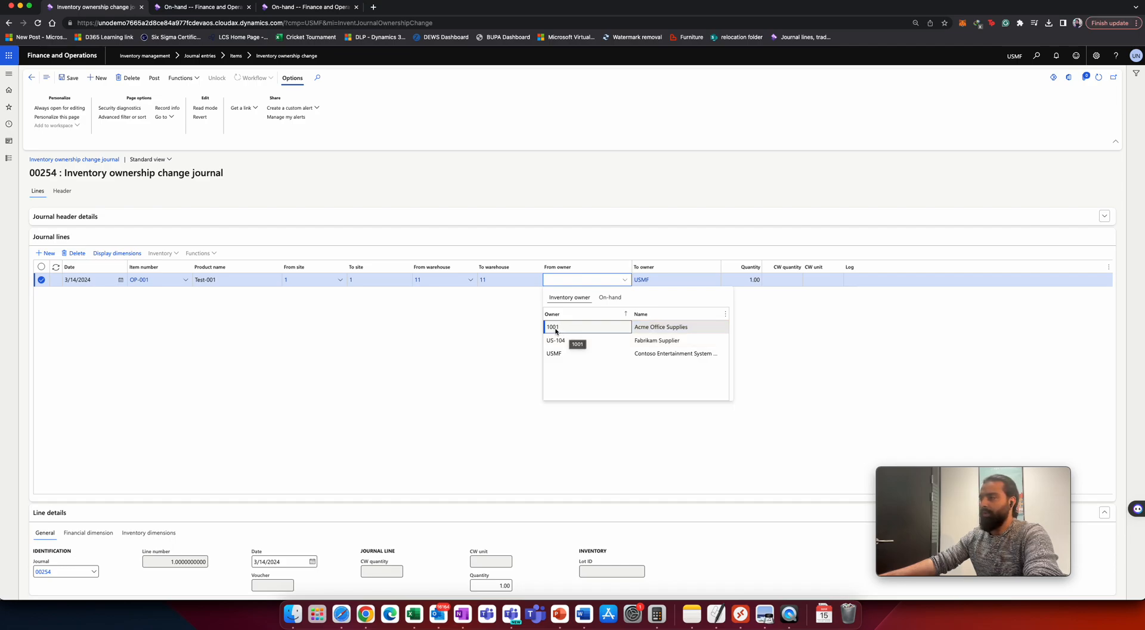
left_click(556, 329)
key("Tab")
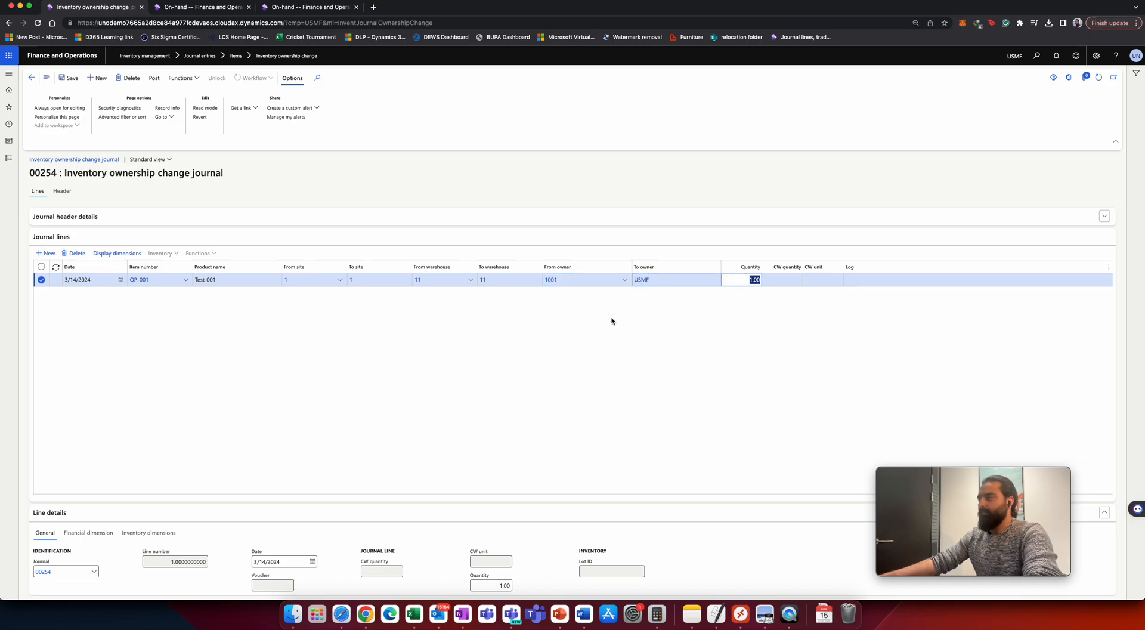
type("5")
key("Tab")
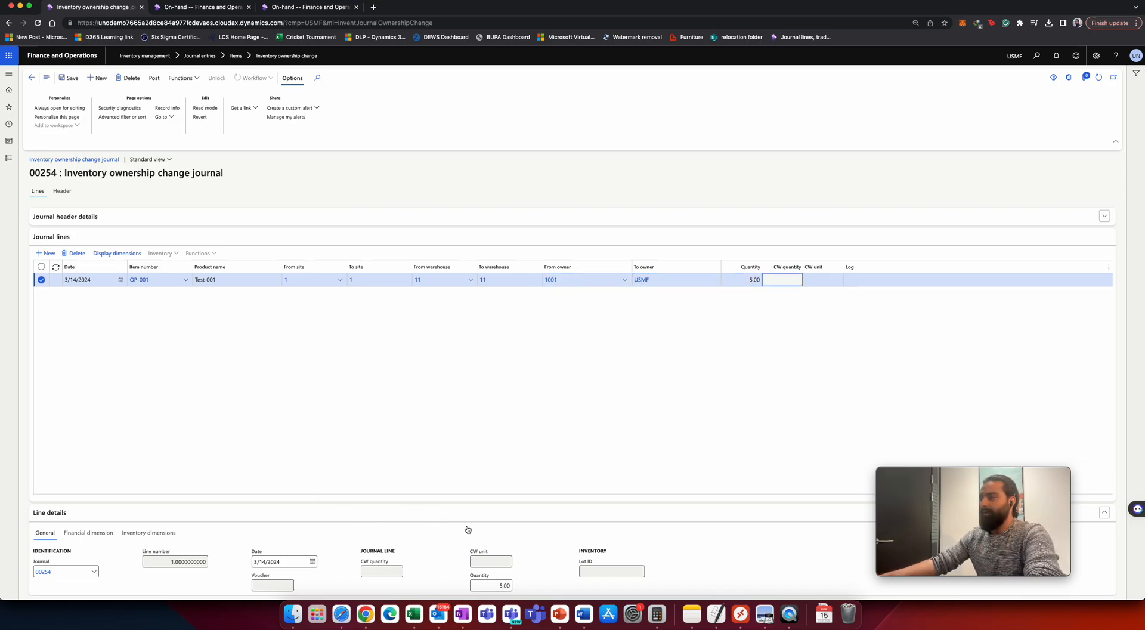
Post the inventory ownership change journal.
left_click(195, 219)
left_click(195, 218)
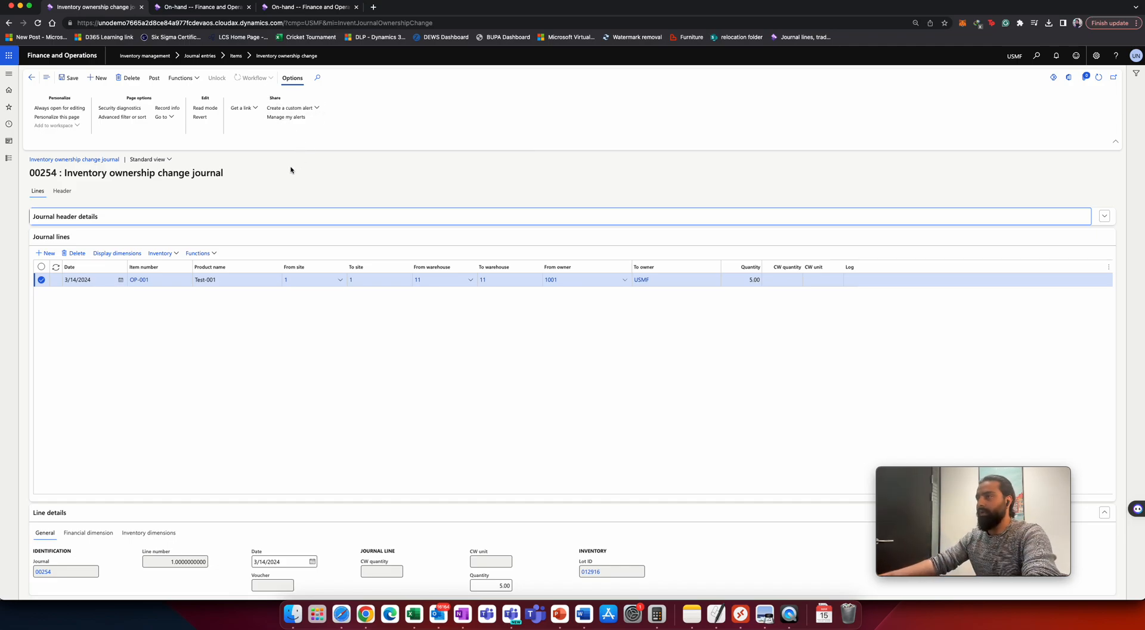
left_click(153, 78)
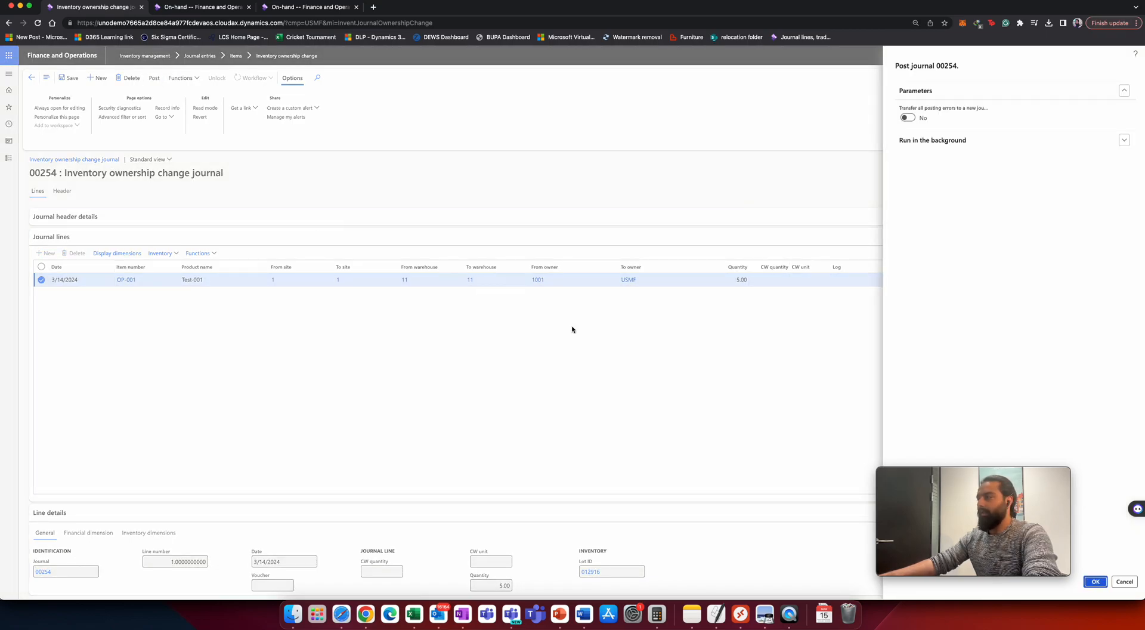
left_click(1095, 586)
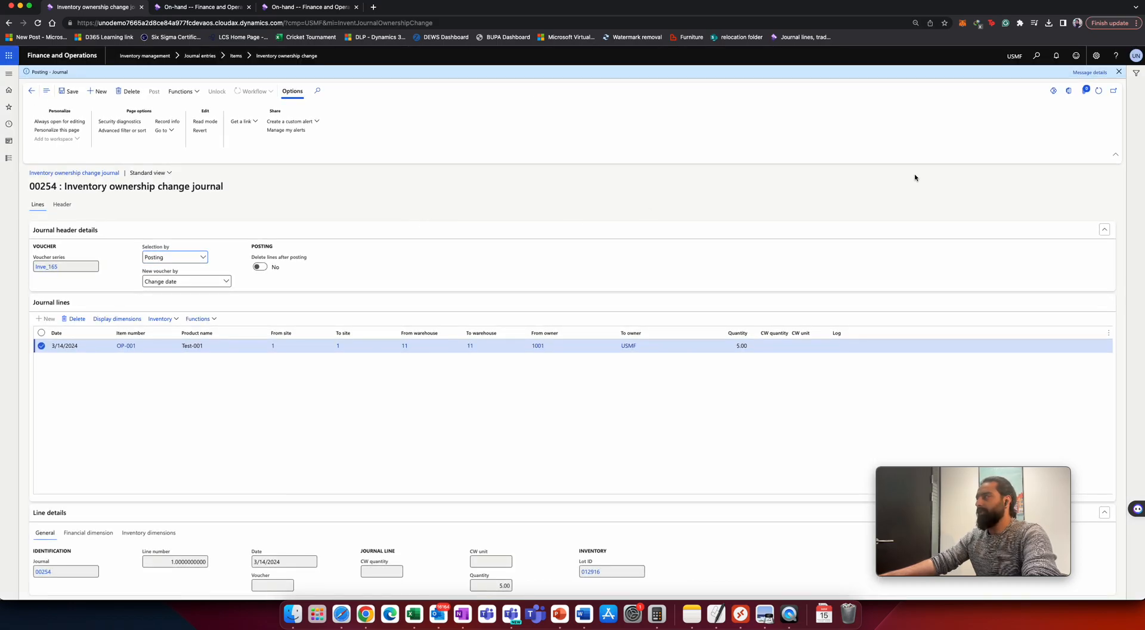
Open the posting message details and copy the number of the created purchase order.
left_click(1089, 72)
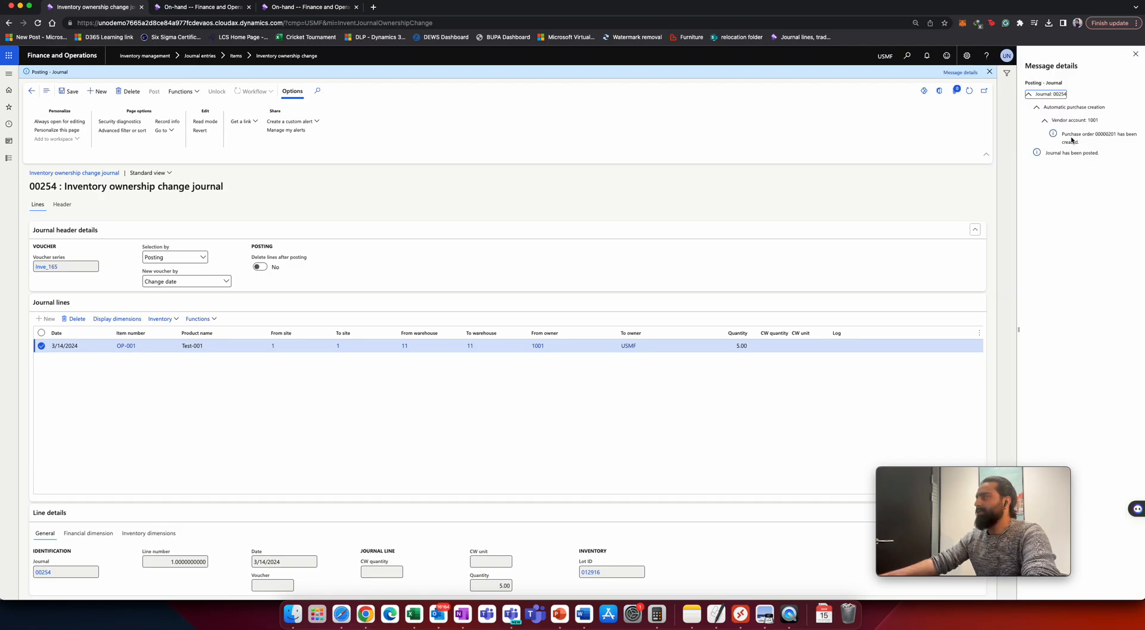
left_click_drag(1094, 133, 1111, 134)
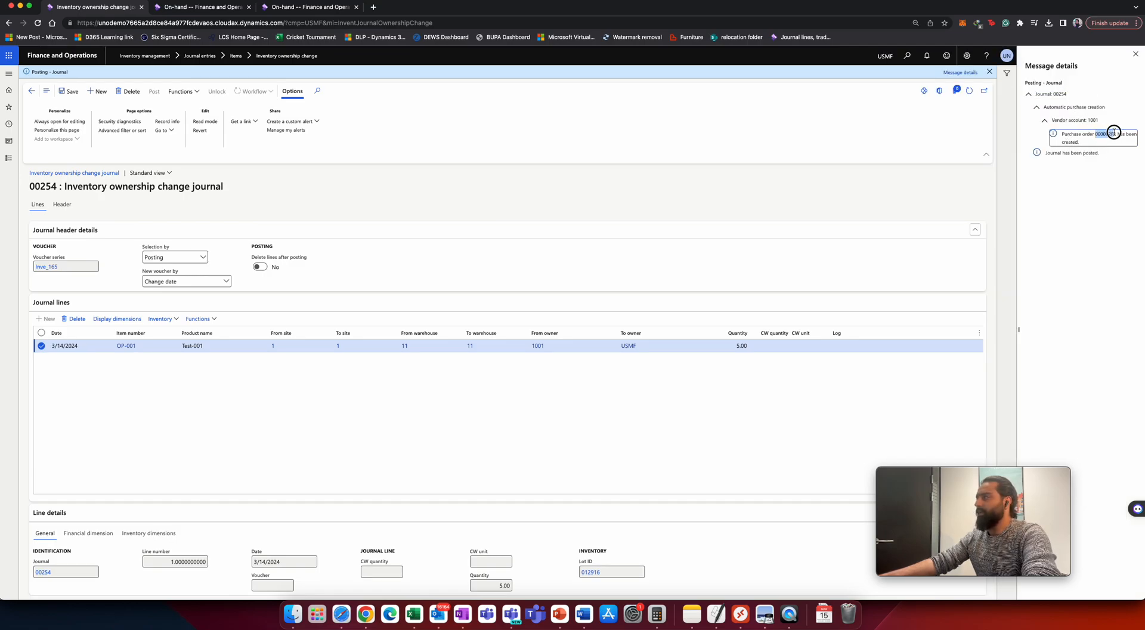
right_click(1108, 135)
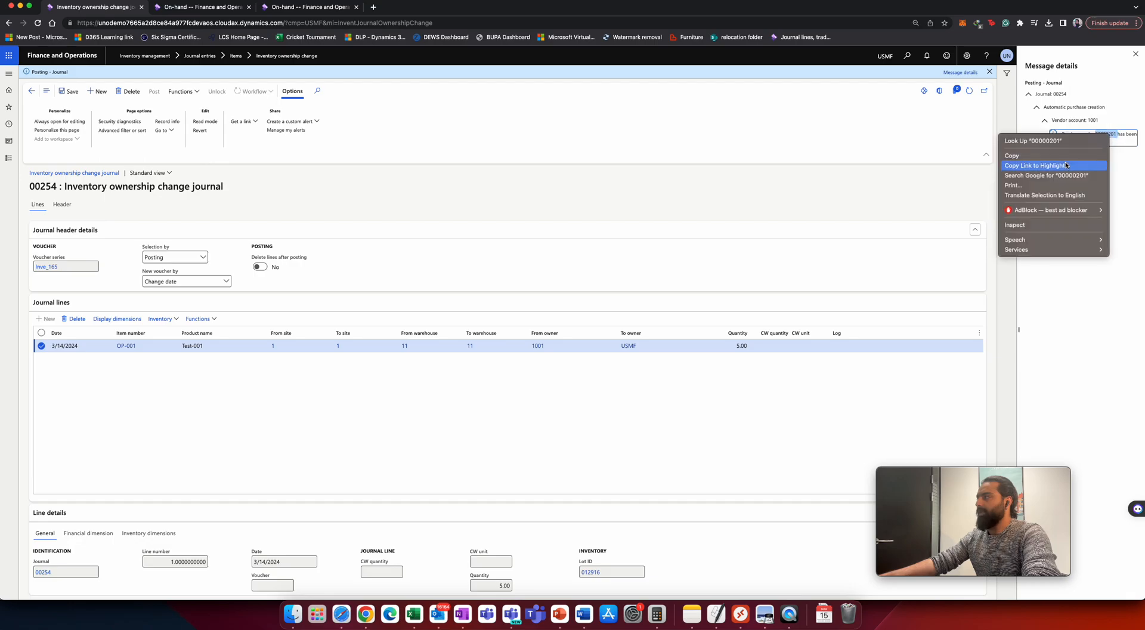
left_click(1020, 154)
In the third tab, open All purchase orders under Accounts payable.
left_click(857, 147)
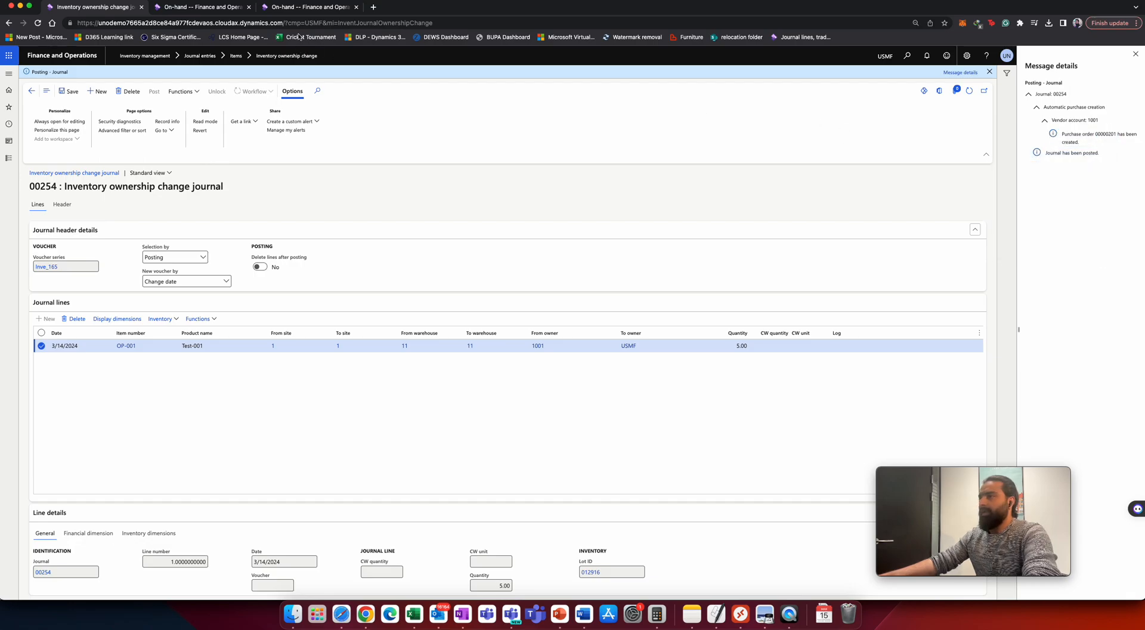
left_click(308, 9)
left_click(9, 158)
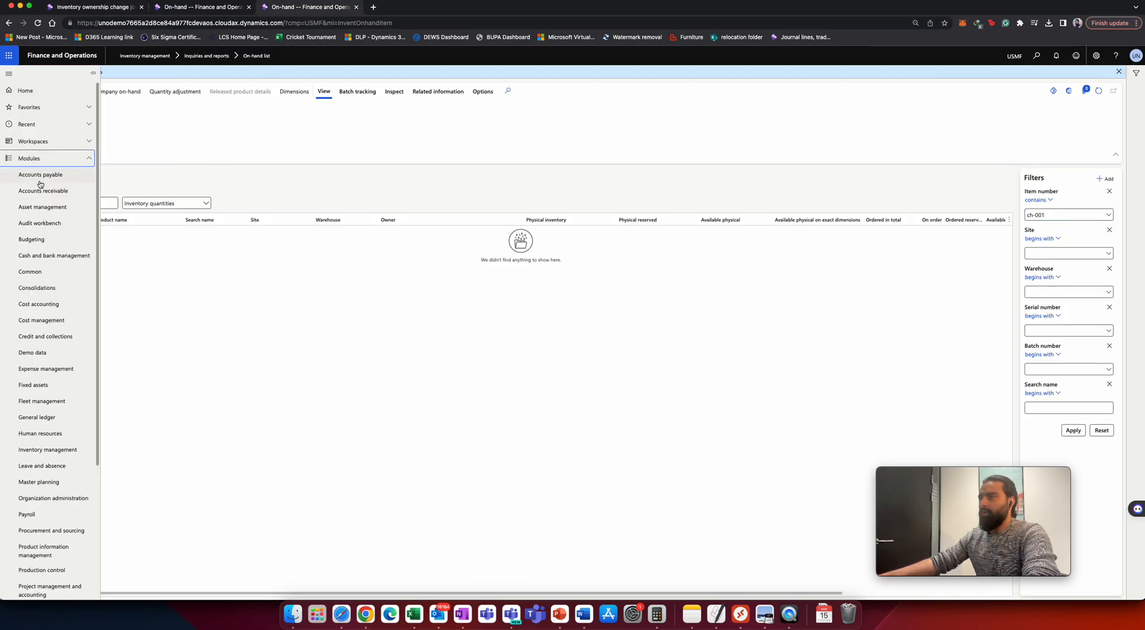
left_click(39, 176)
left_click(173, 148)
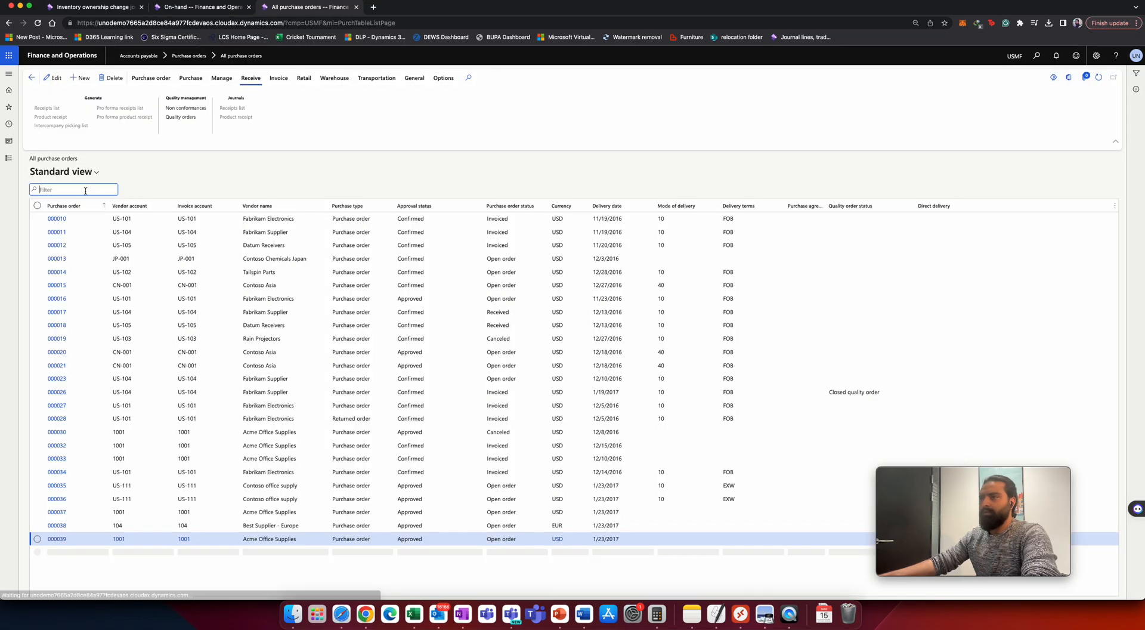
Filter the purchase orders by the copied purchase order number and check its status.
left_click(85, 206)
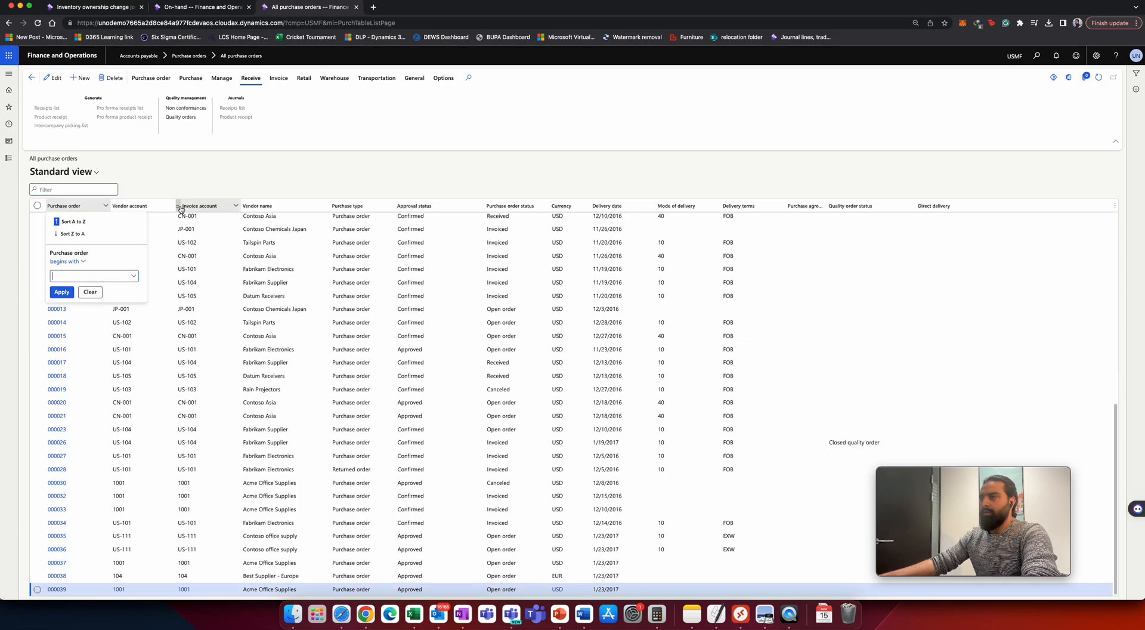
key("super+v")
key("Return")
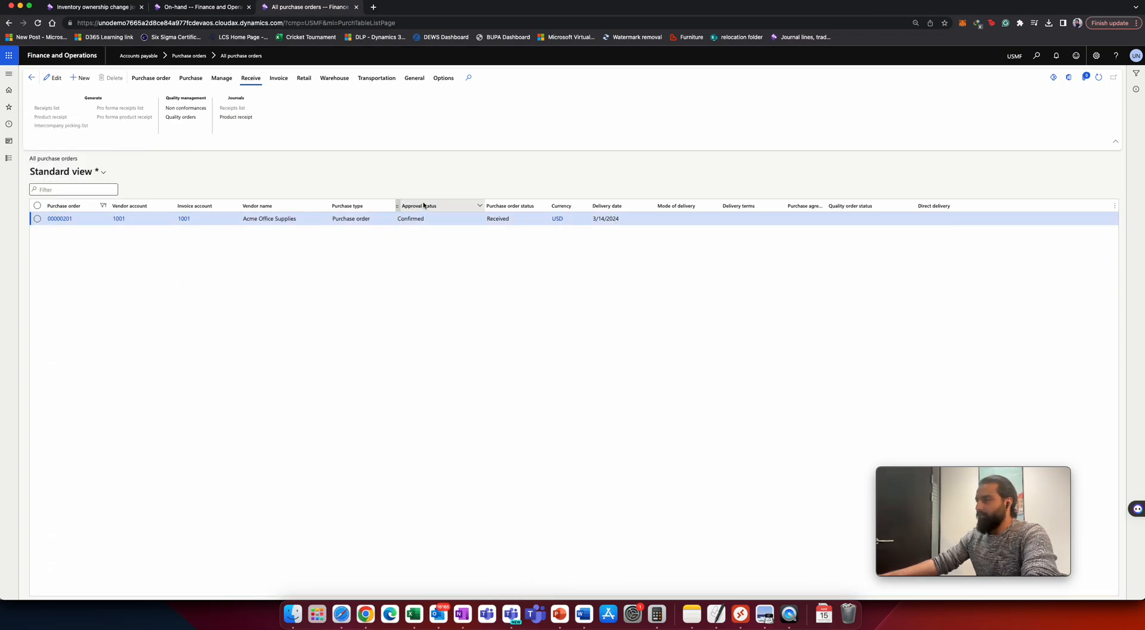
left_click_drag(510, 219, 486, 220)
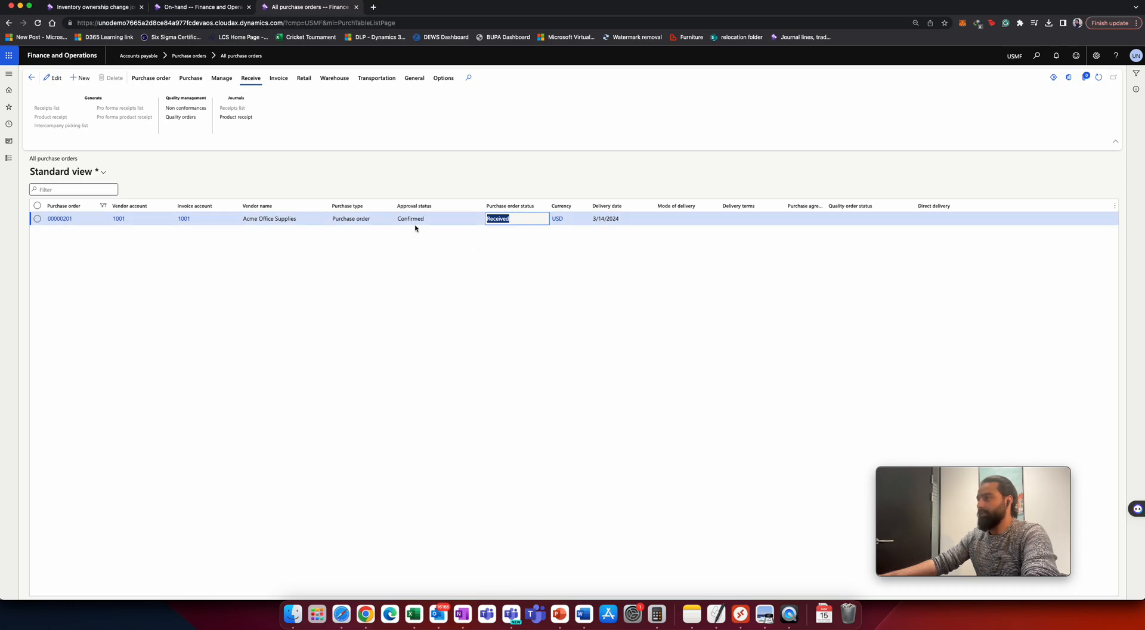
Open purchase order 00000201 and review its received line for item OP-001.
left_click(518, 221)
left_click_drag(518, 221, 486, 220)
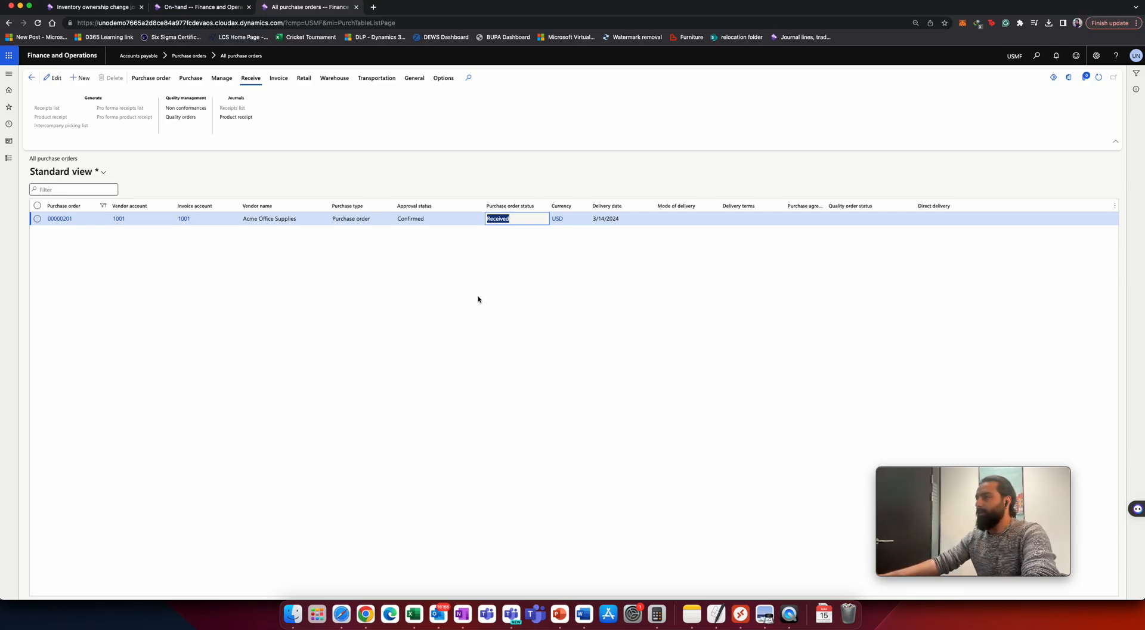
left_click(63, 220)
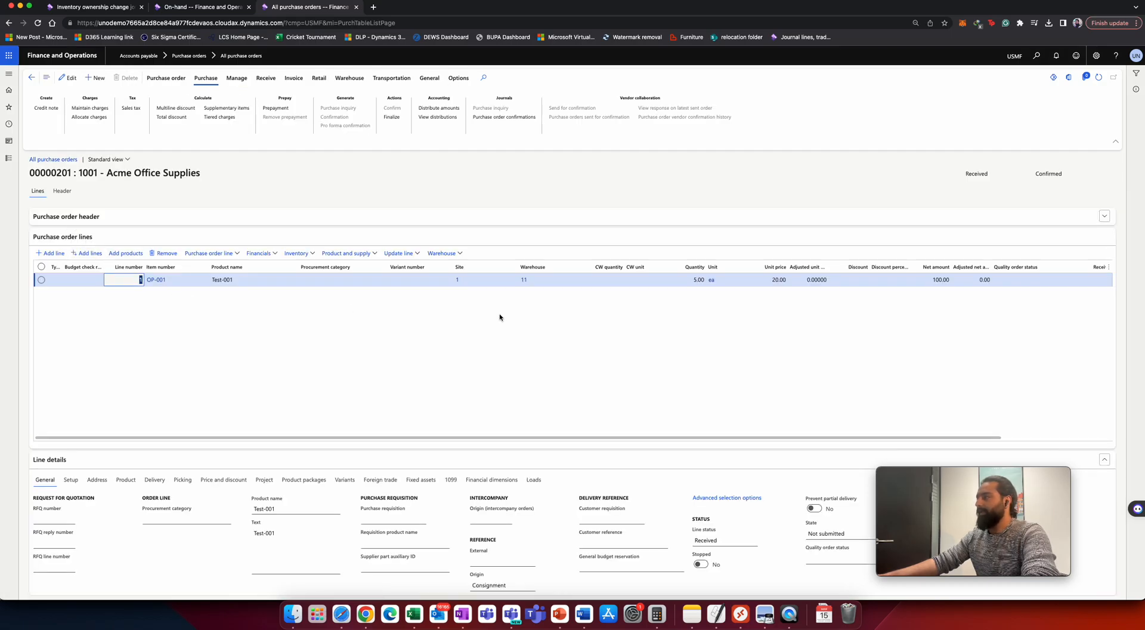
left_click(775, 281)
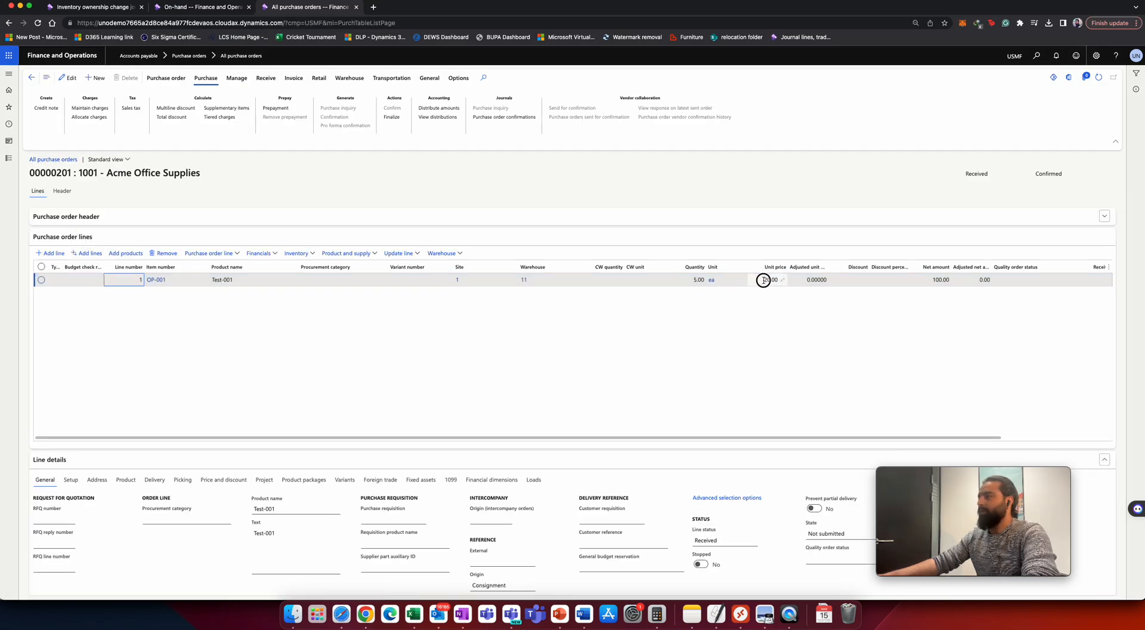
left_click(741, 343)
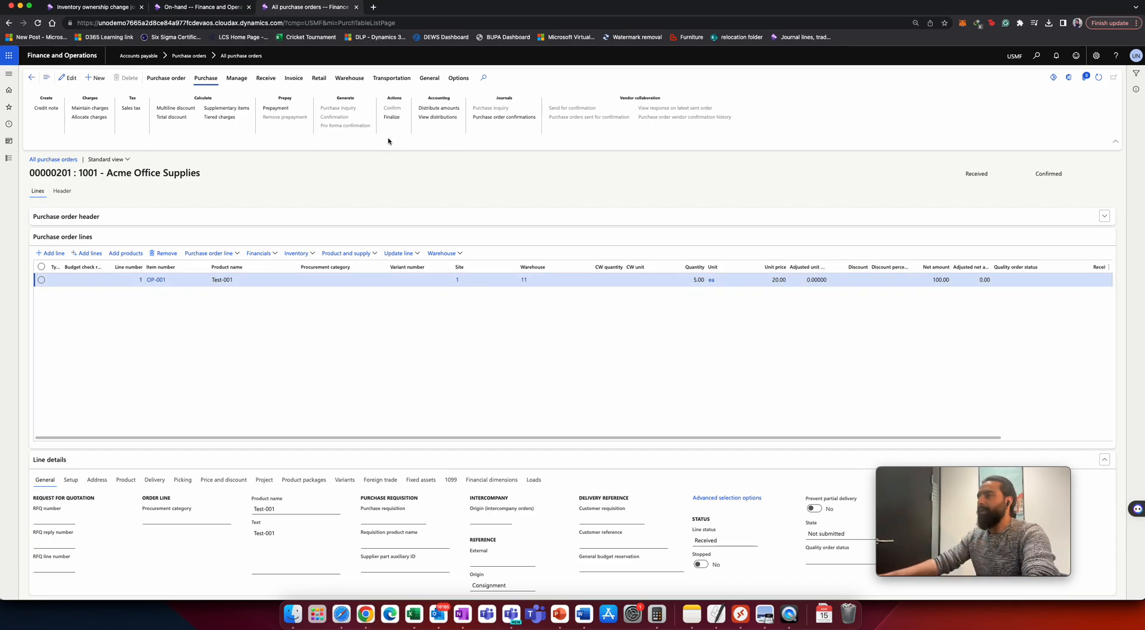
Refresh the on-hand list for OP-001 and open the vendor-owned on-hand record.
left_click(201, 7)
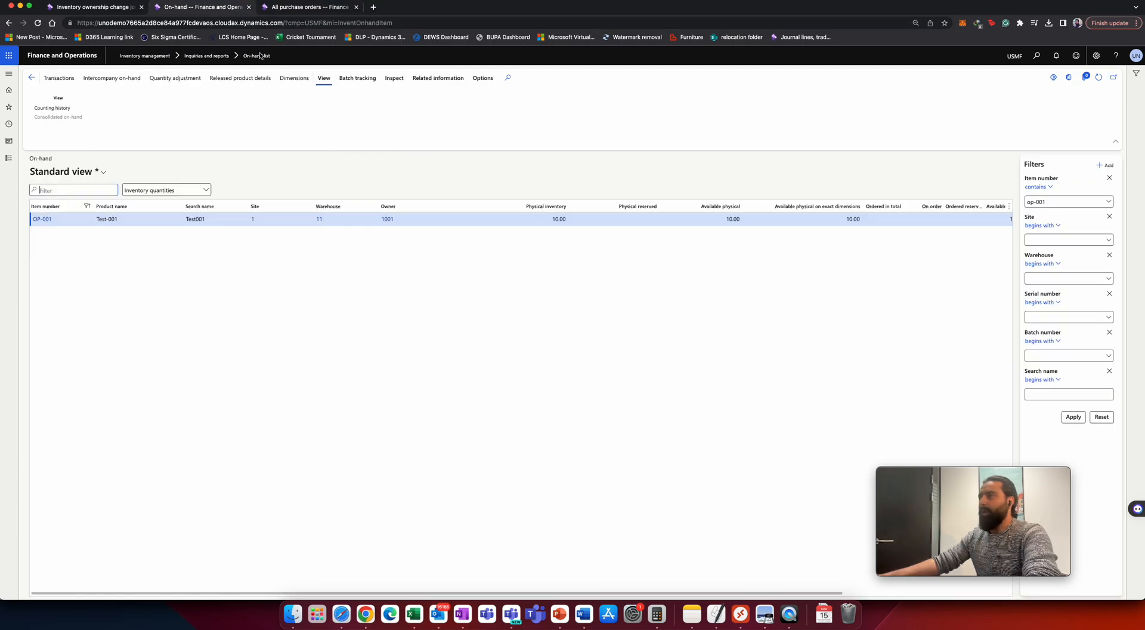
left_click(1098, 77)
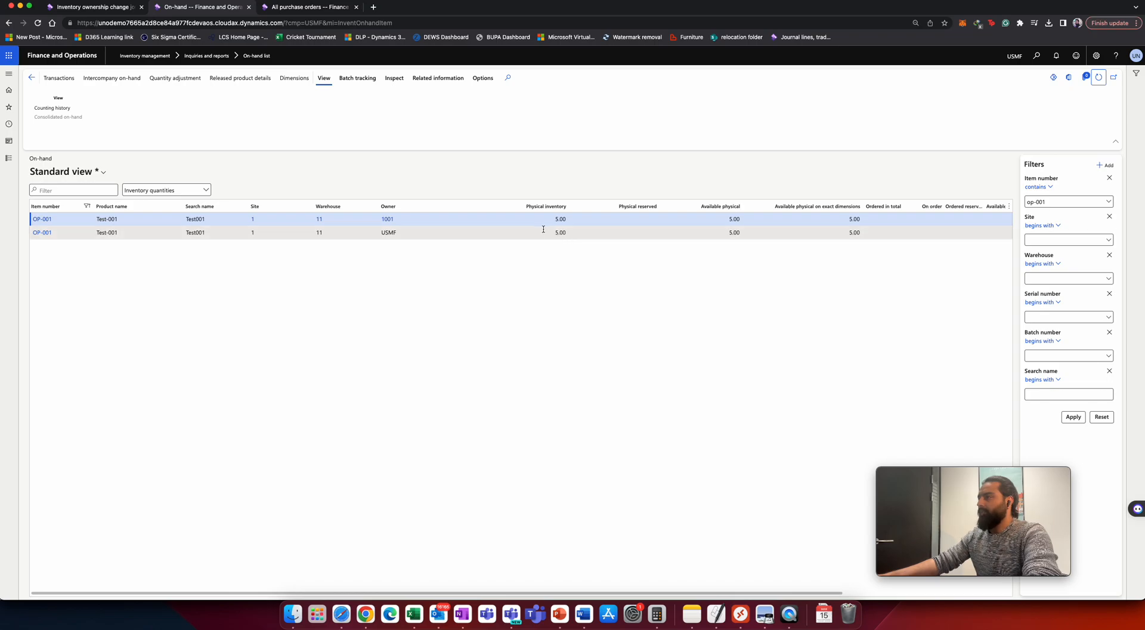
left_click(563, 219)
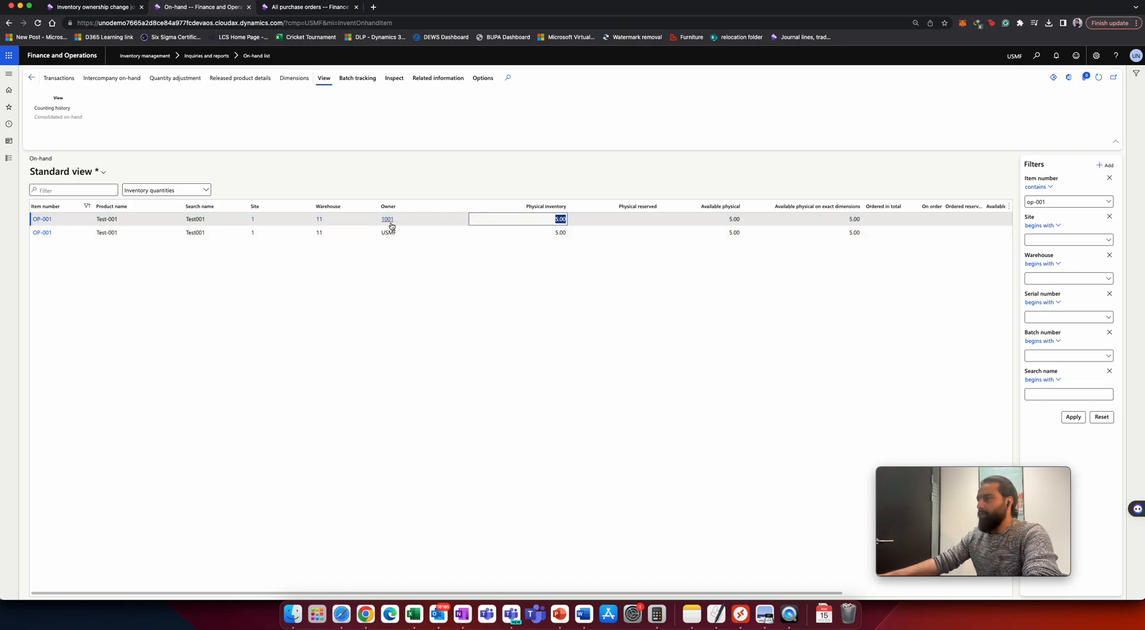
left_click(562, 232)
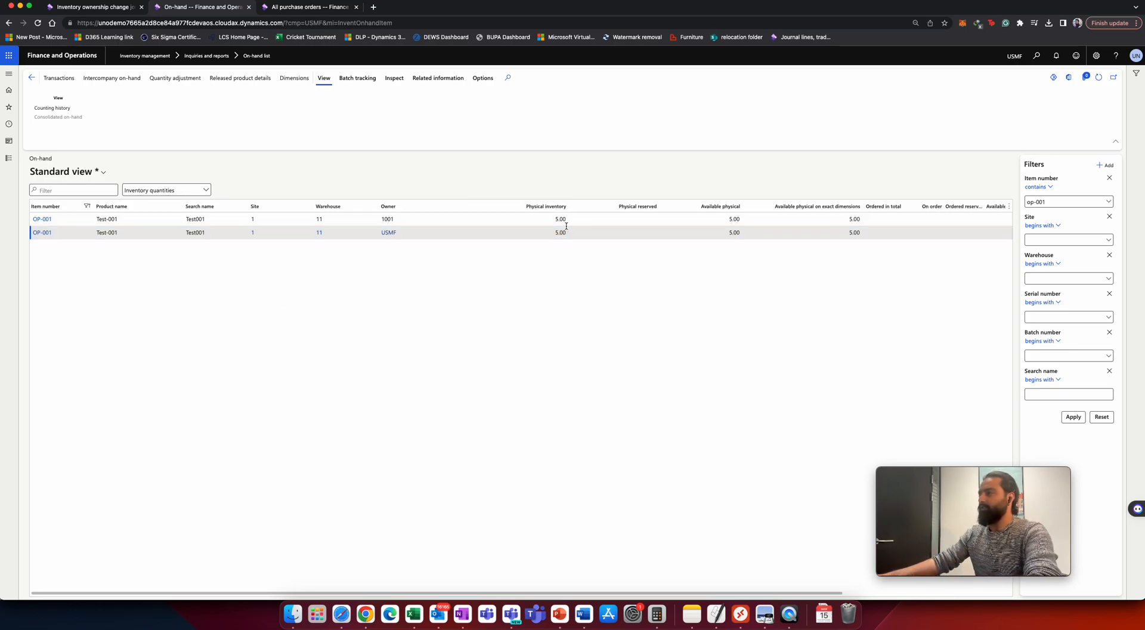
left_click(101, 219)
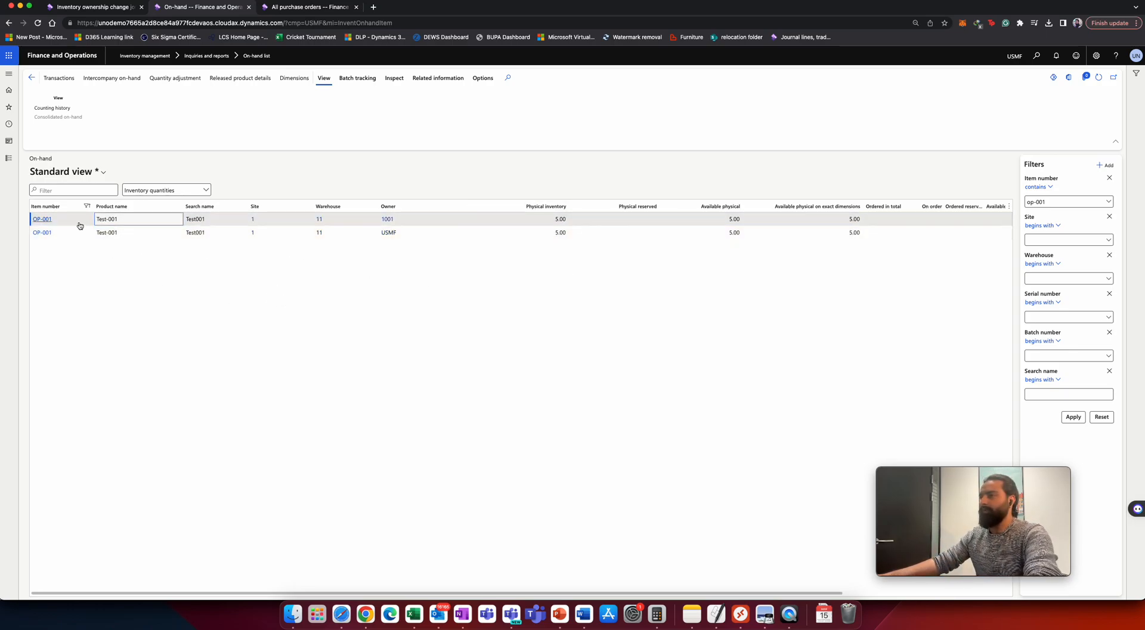
left_click(43, 219)
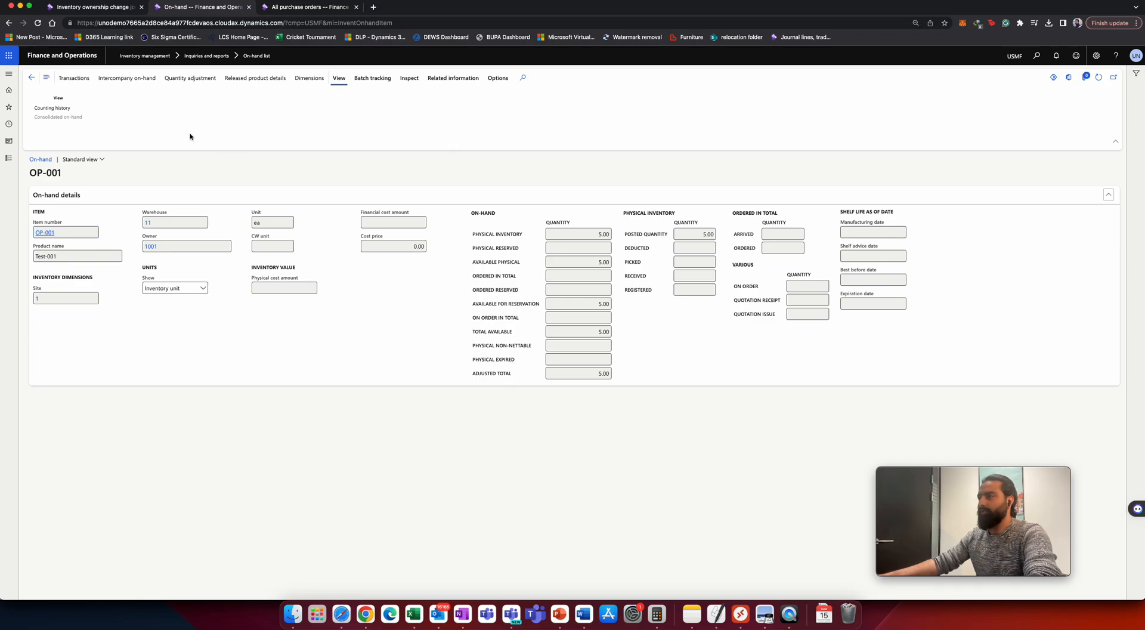
Open the company-owned USMF on-hand record for OP-001 and review its cost price and physical cost amount.
left_click(32, 77)
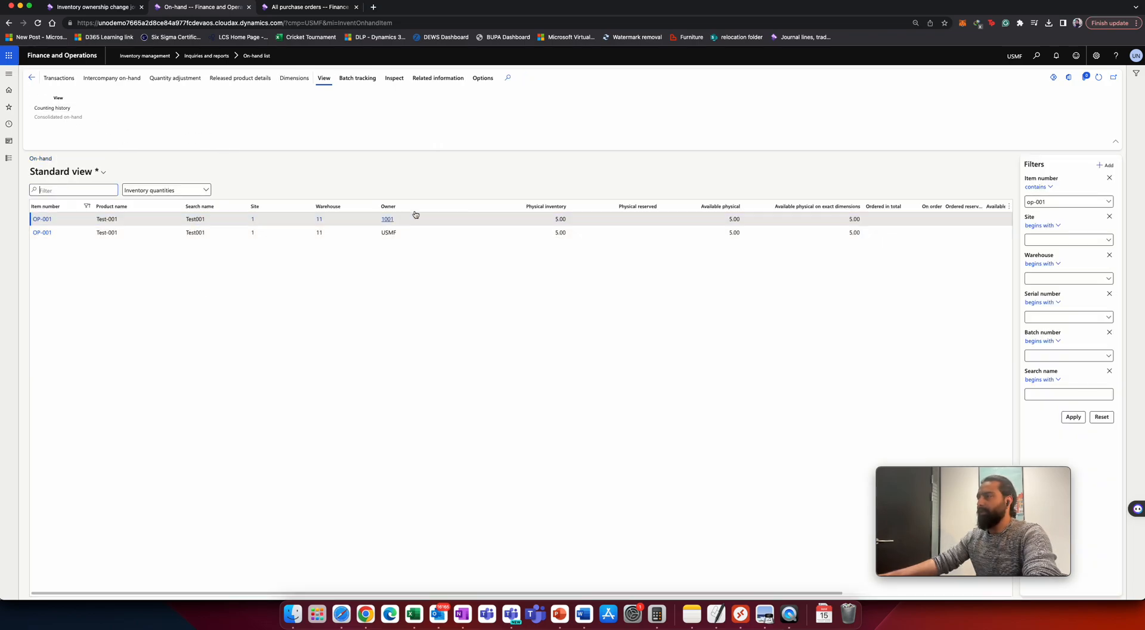
left_click(427, 232)
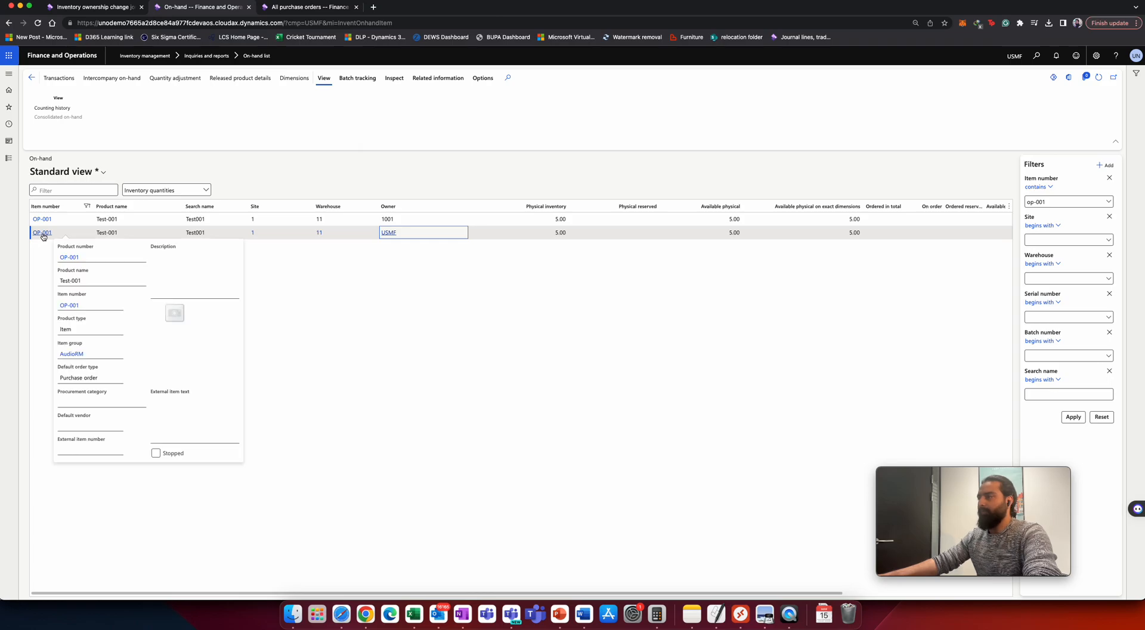
mouse_move(391, 237)
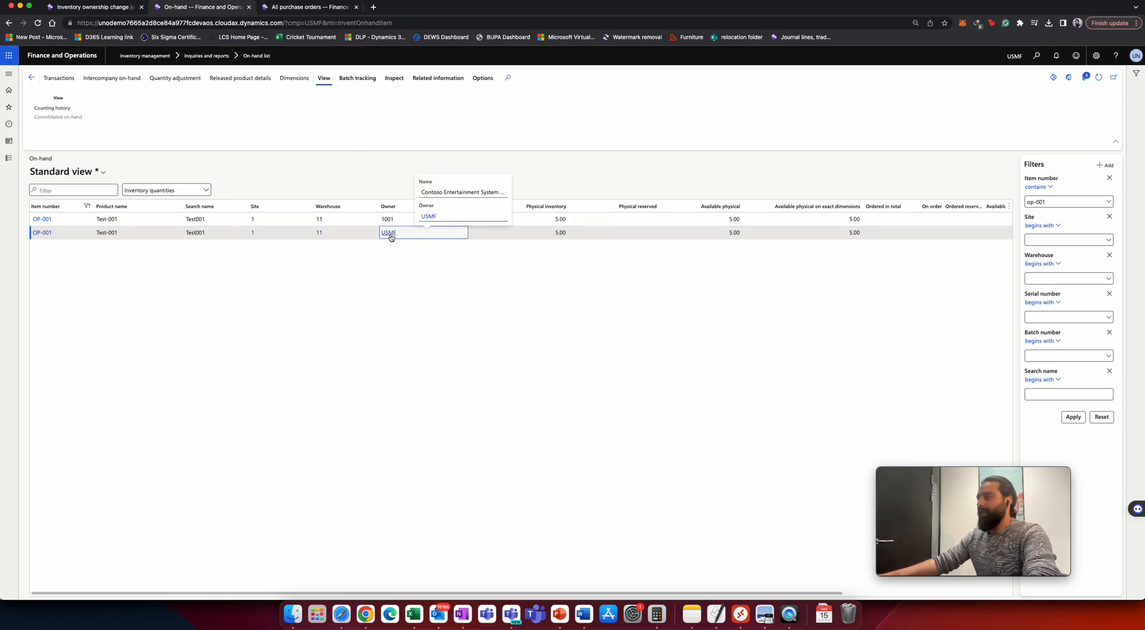
left_click(41, 232)
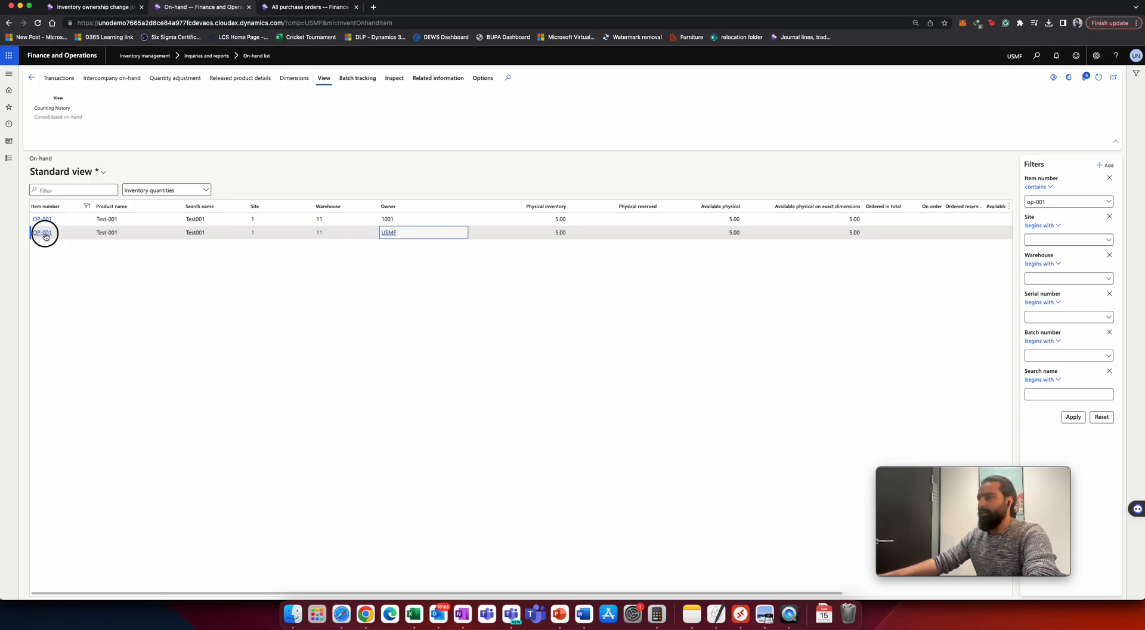
left_click(421, 246)
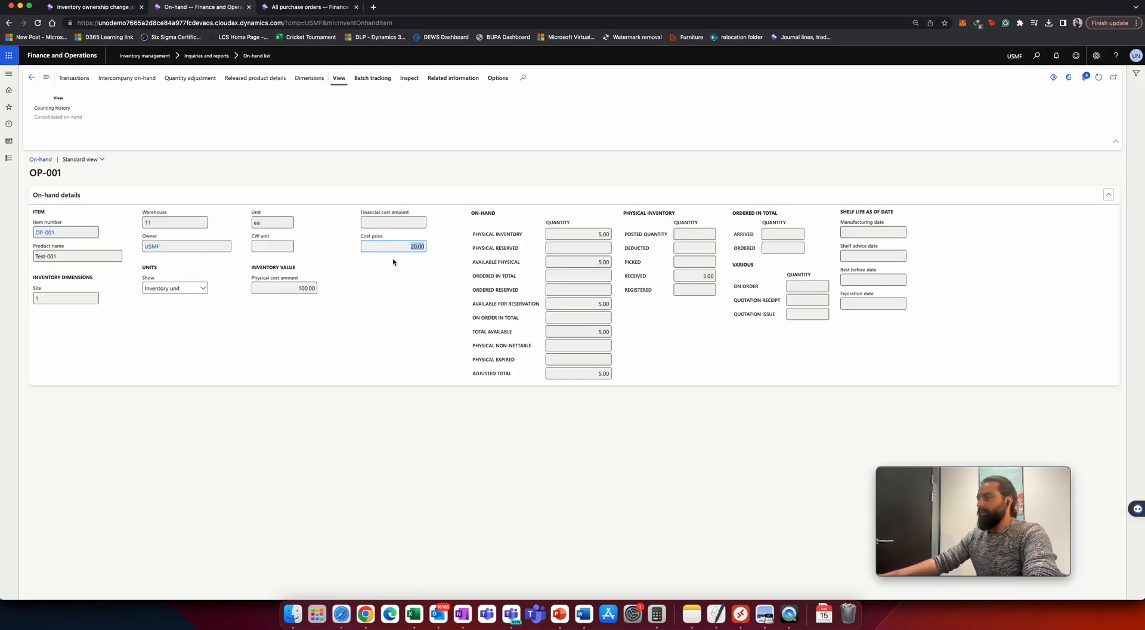
left_click(296, 288)
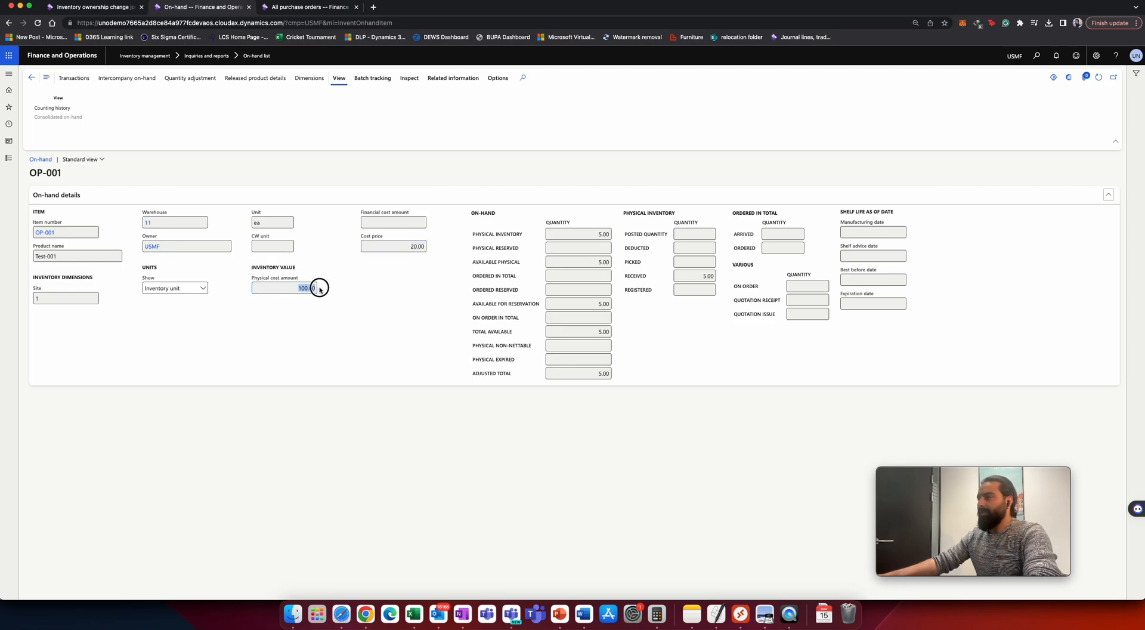
left_click(409, 224)
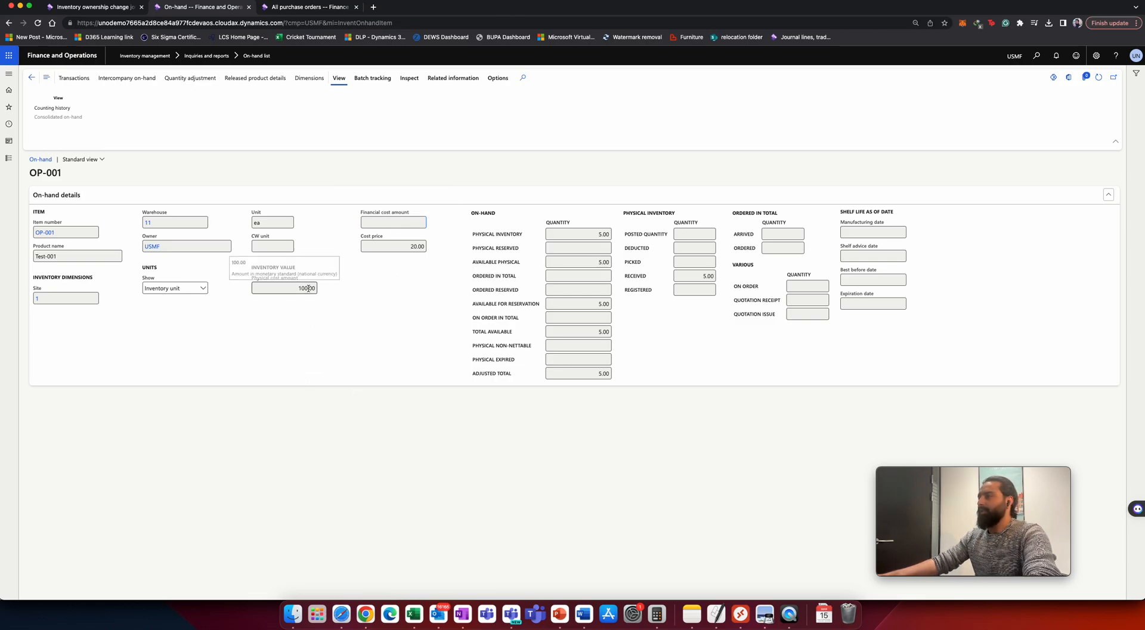
left_click(421, 246)
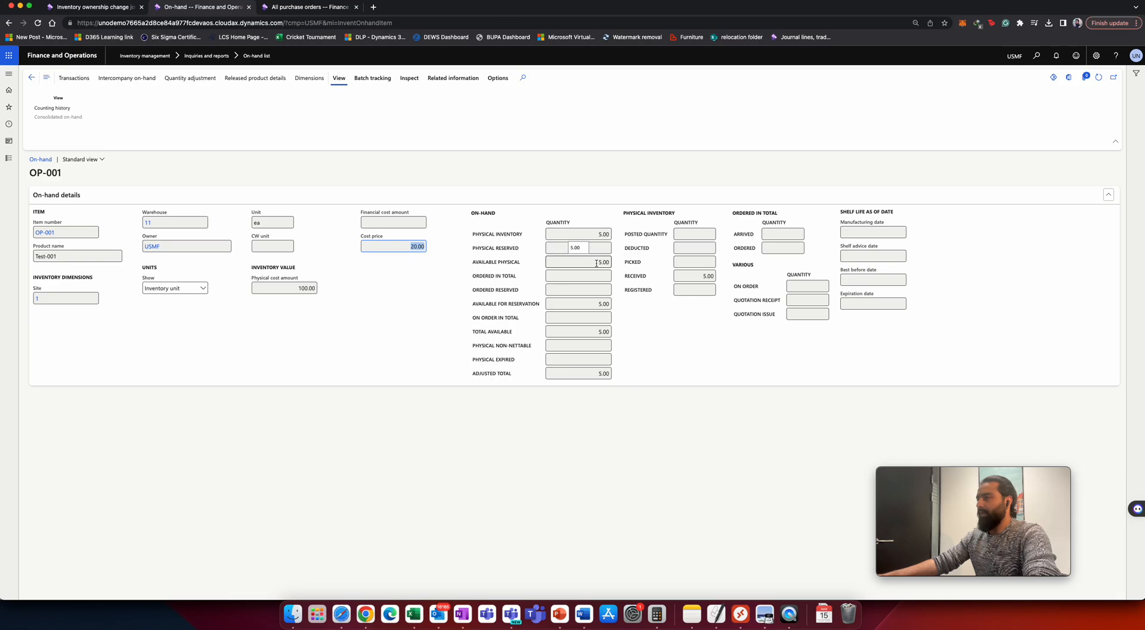
left_click(294, 287)
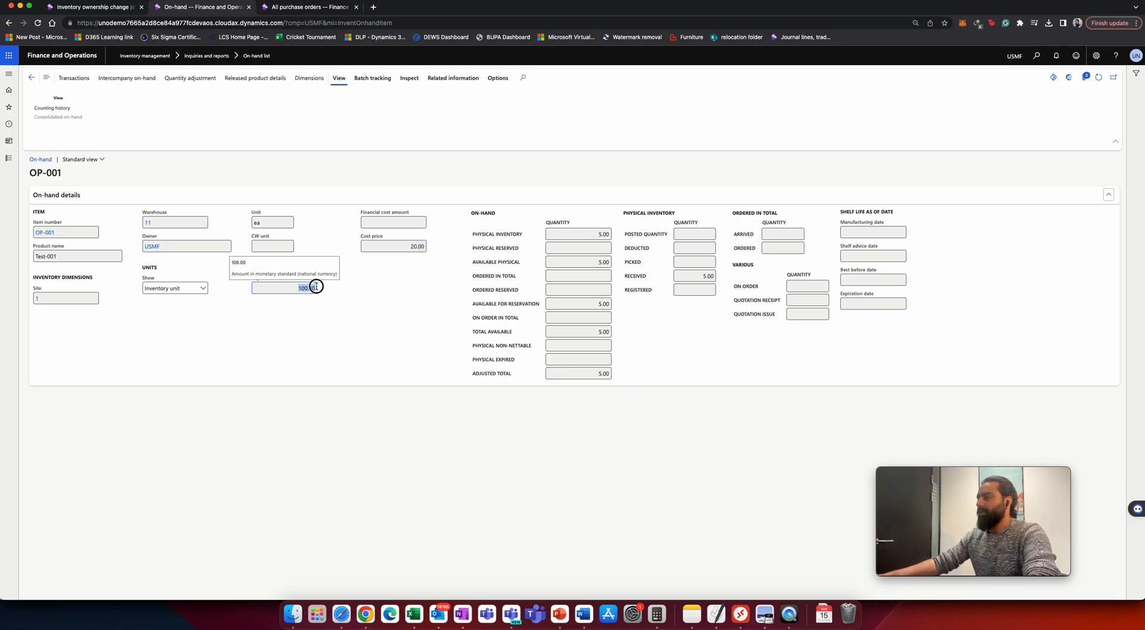
left_click(356, 304)
left_click(32, 77)
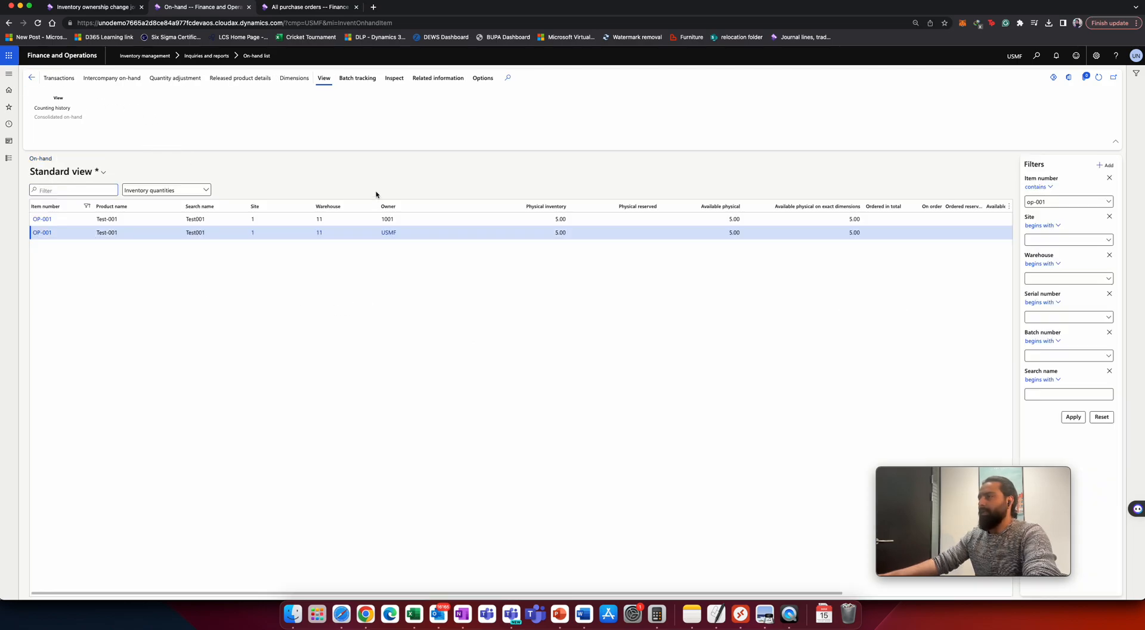
Create a new sales order in Accounts receivable for ABC Customer.
left_click(8, 157)
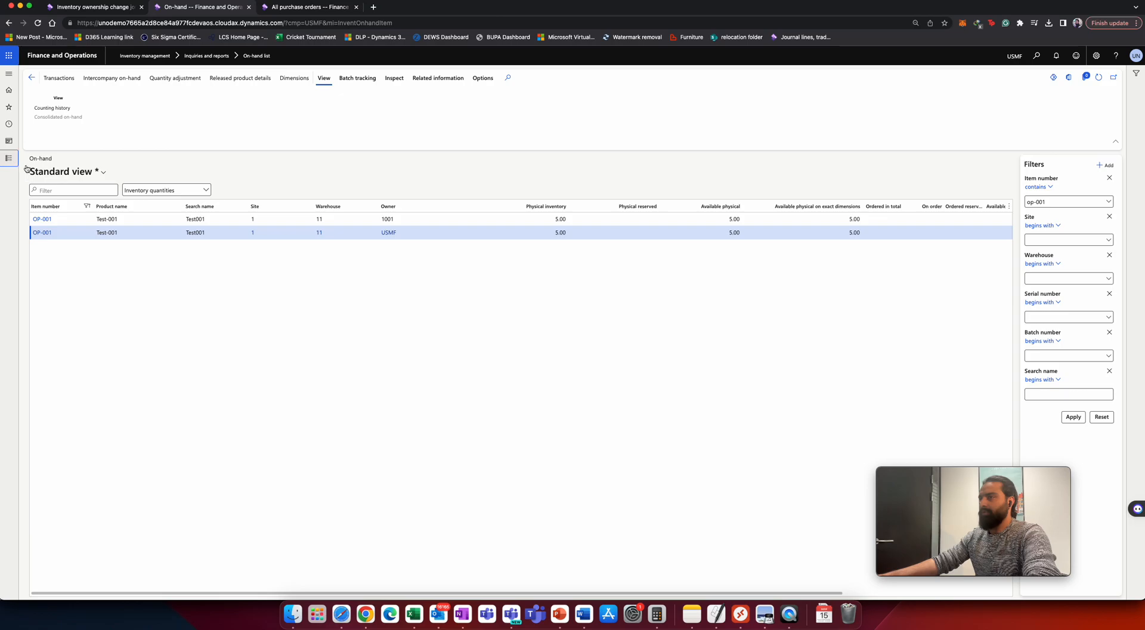
left_click(60, 190)
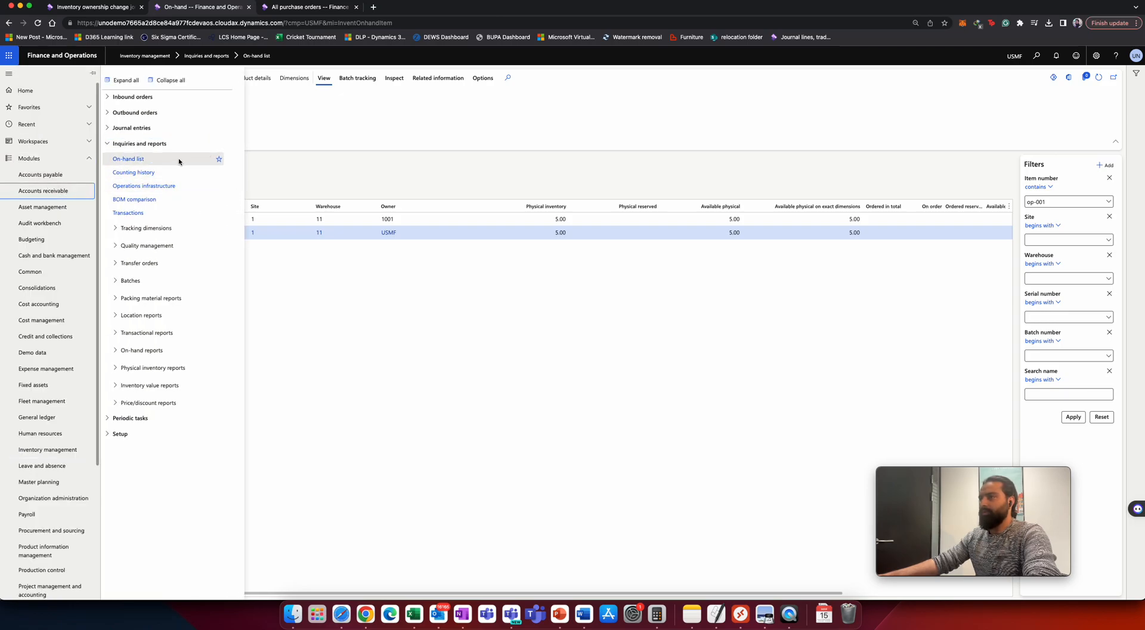
left_click(143, 144)
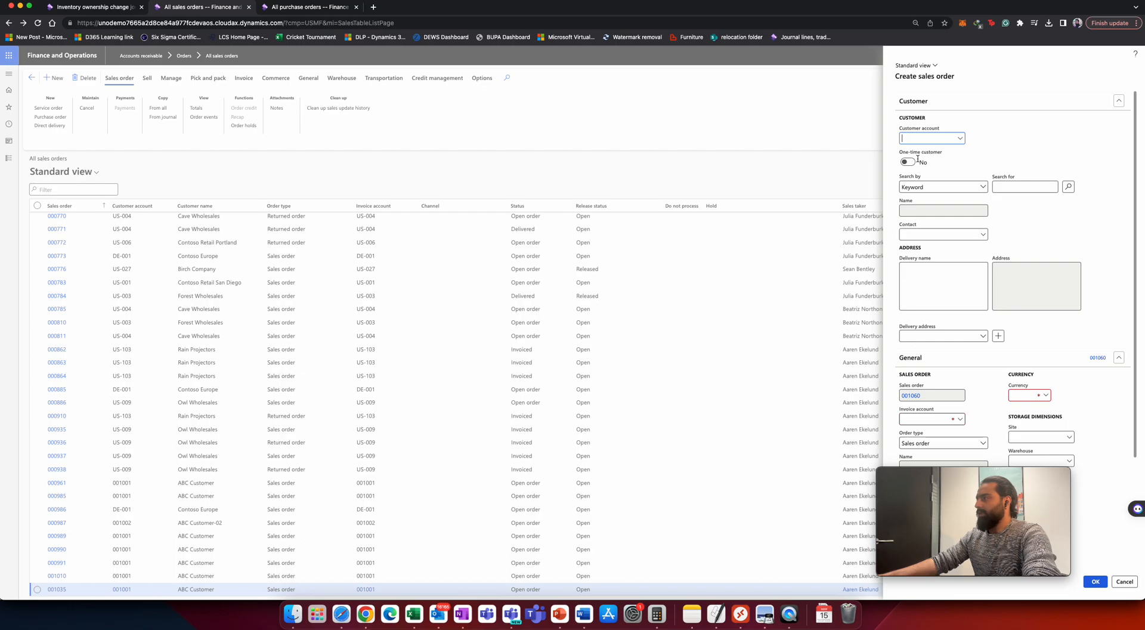
left_click(958, 139)
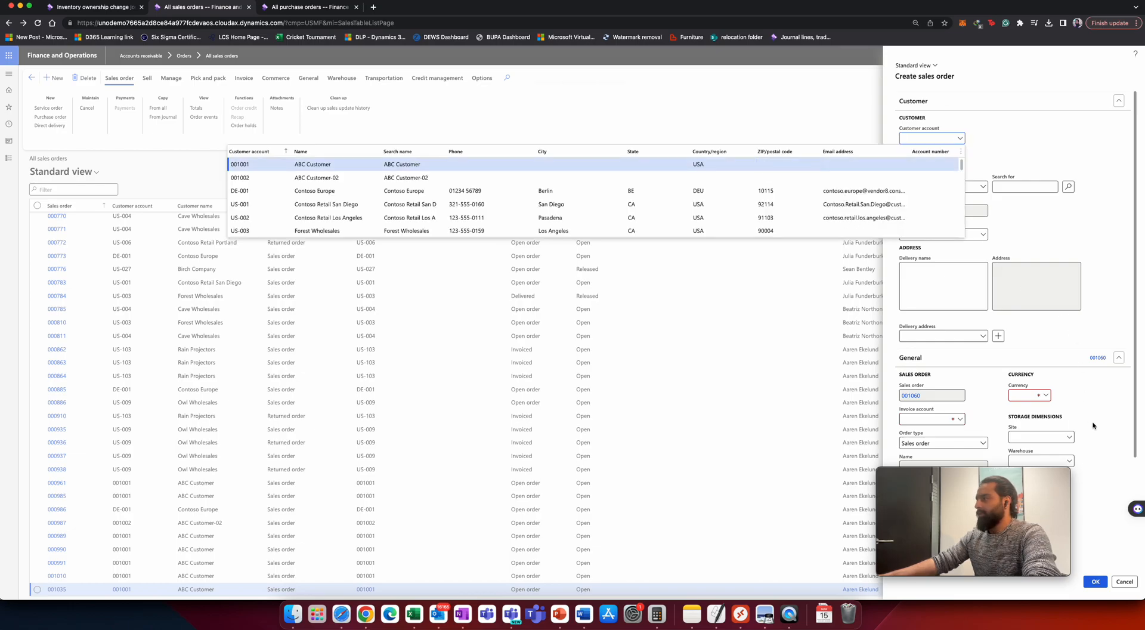
key("Return")
left_click(1102, 581)
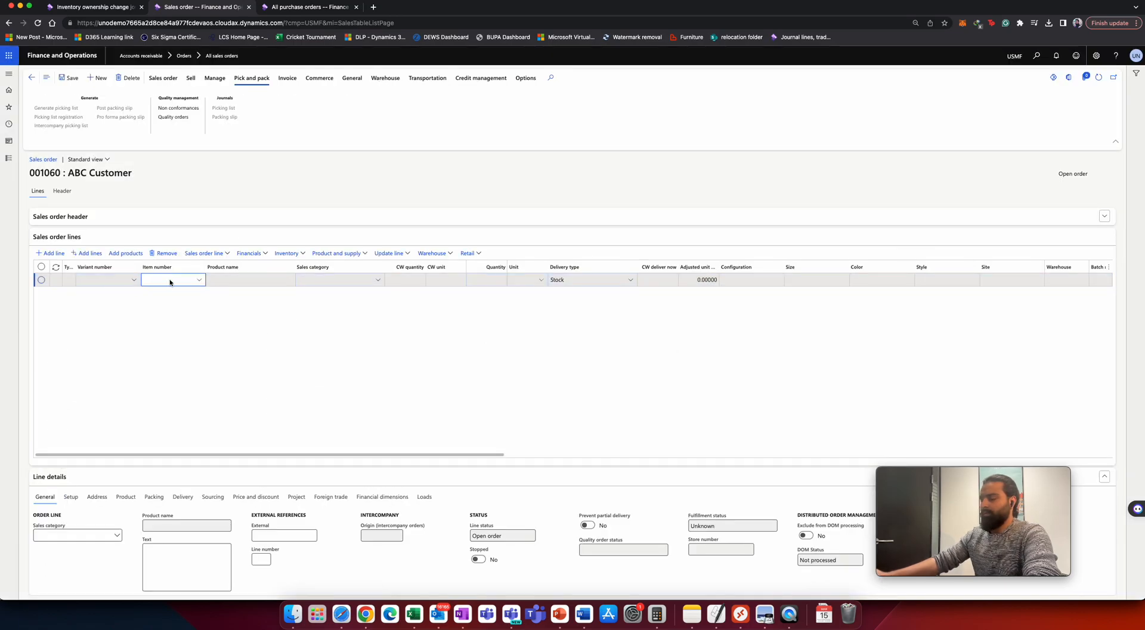
Add a sales order line for item OP-001 at site 1.
type("op-001")
key("Tab")
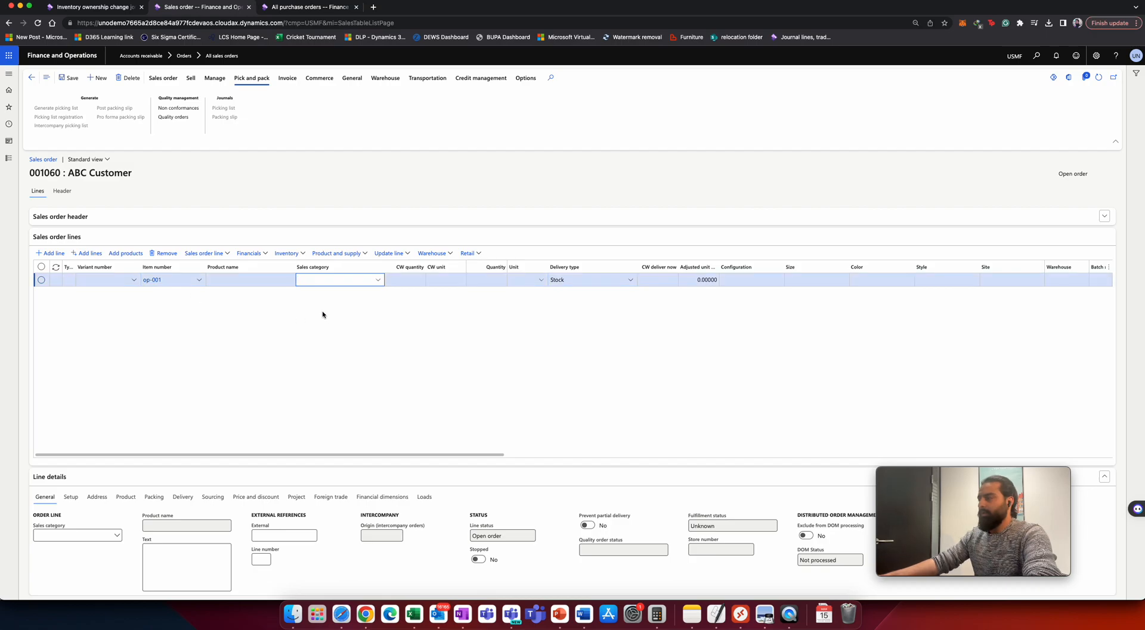
key("Tab")
key("Tab")
key("Tab")
key("Tab")
key("Tab")
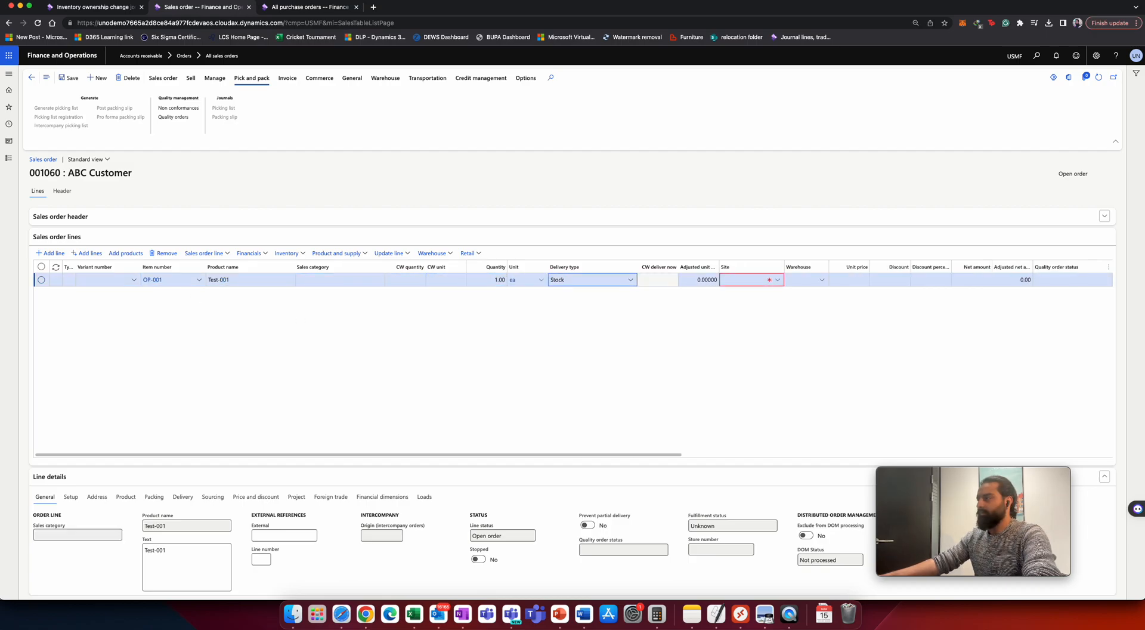
type("1")
key("Tab")
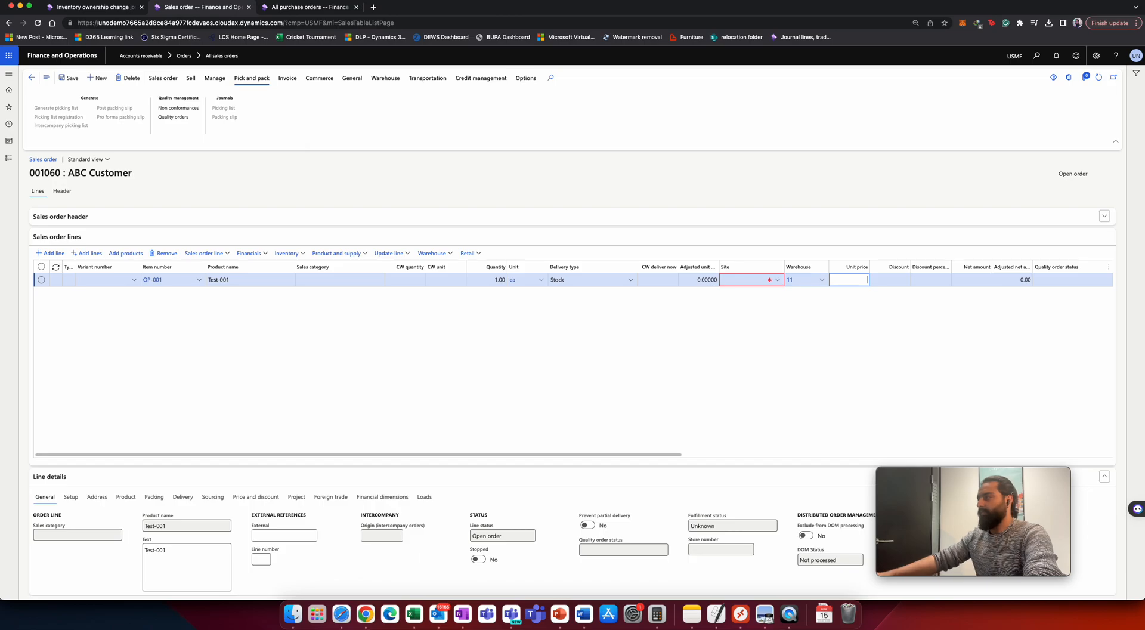
key("Tab")
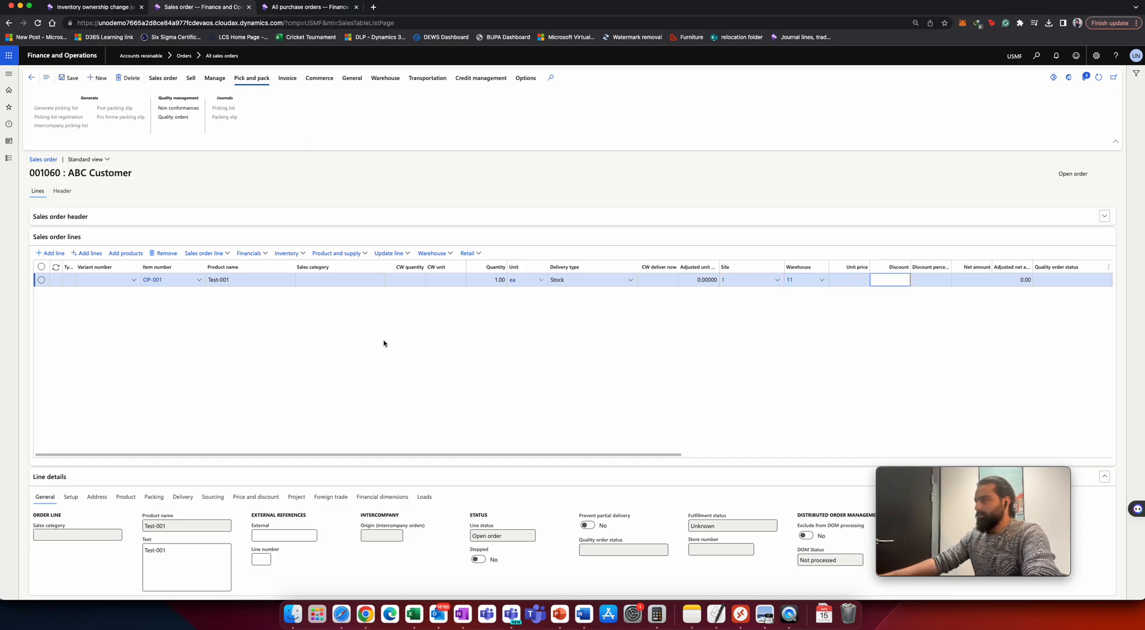
Set the line's quantity to 3 and unit price to 40.
left_click(489, 280)
left_click_drag(489, 280, 515, 280)
type("3")
key("Tab")
key("Tab")
key("Tab")
key("Tab")
key("Tab")
key("Tab")
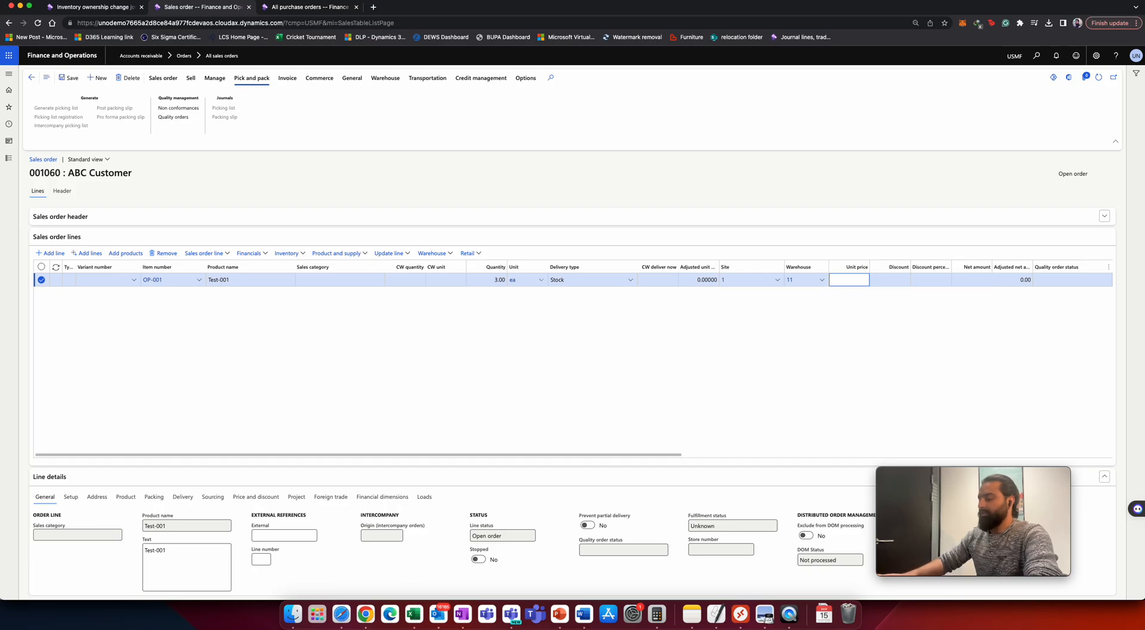
type("40")
key("Tab")
key("Tab")
key("Tab")
key("Tab")
key("Tab")
key("Tab")
Examine the sales line's columns and its product dimensions, including the owner.
left_click_drag(527, 455, 953, 407)
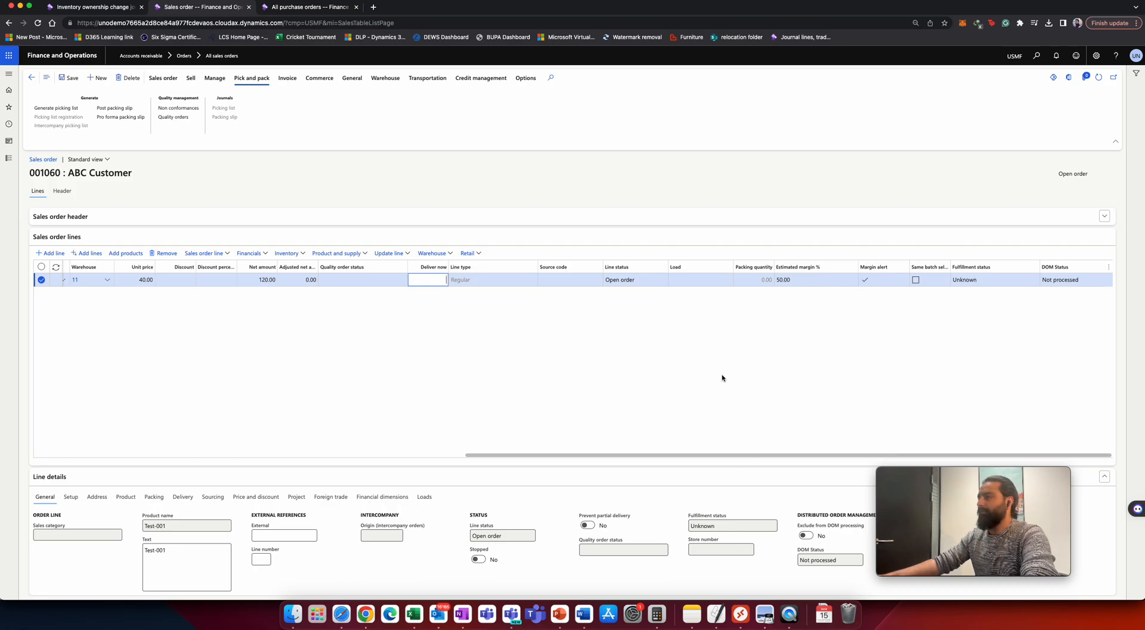
left_click_drag(716, 454, 586, 461)
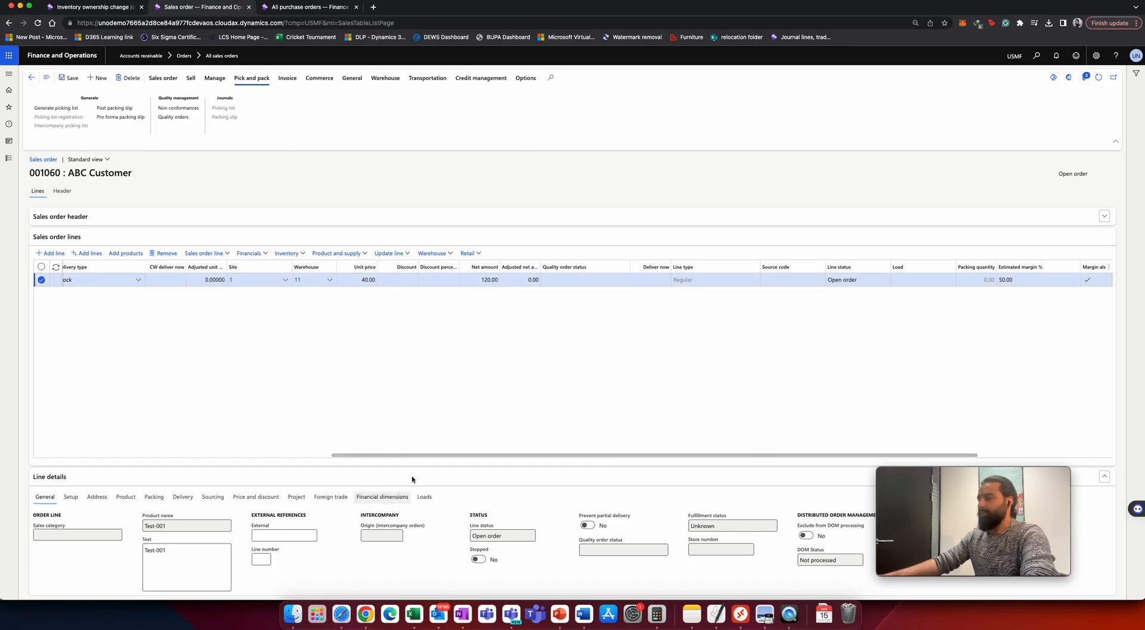
left_click(126, 496)
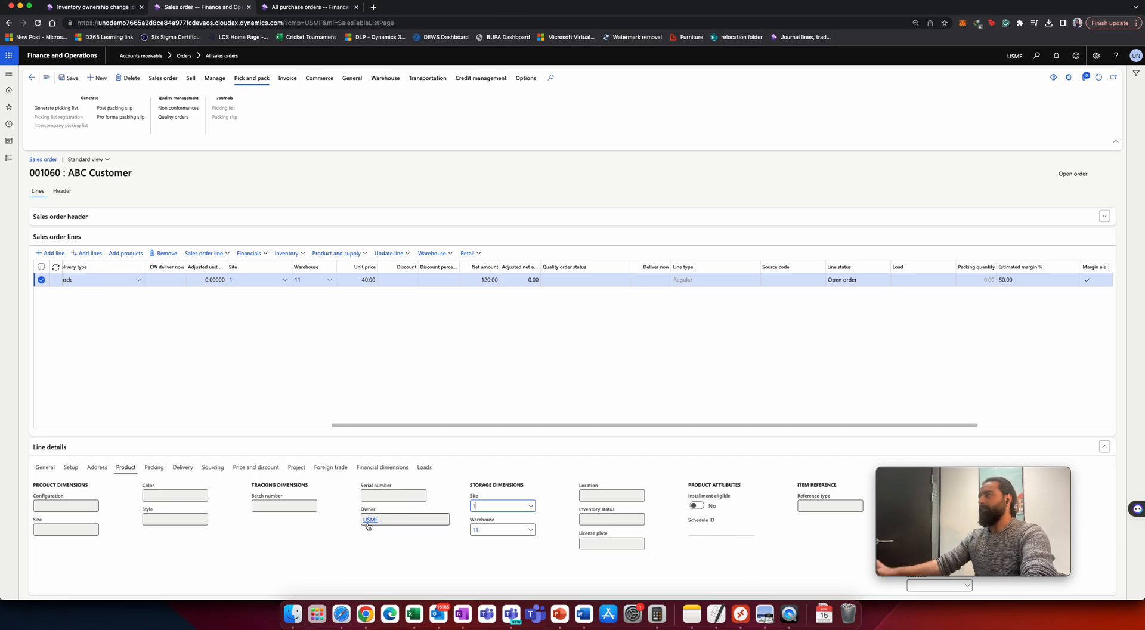
mouse_move(369, 526)
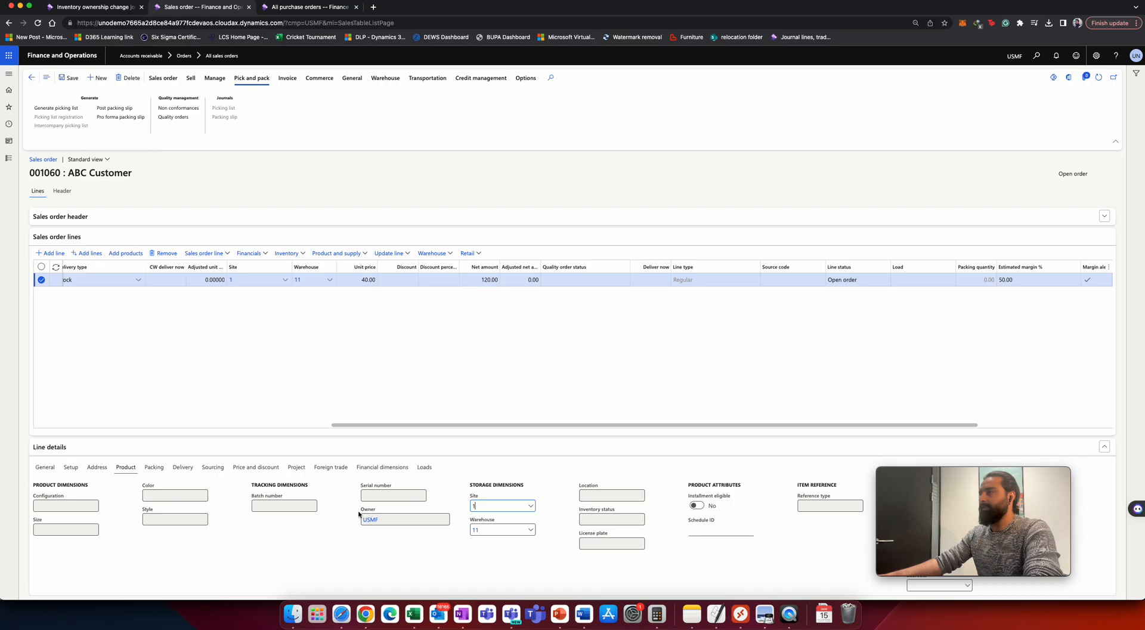
left_click(582, 402)
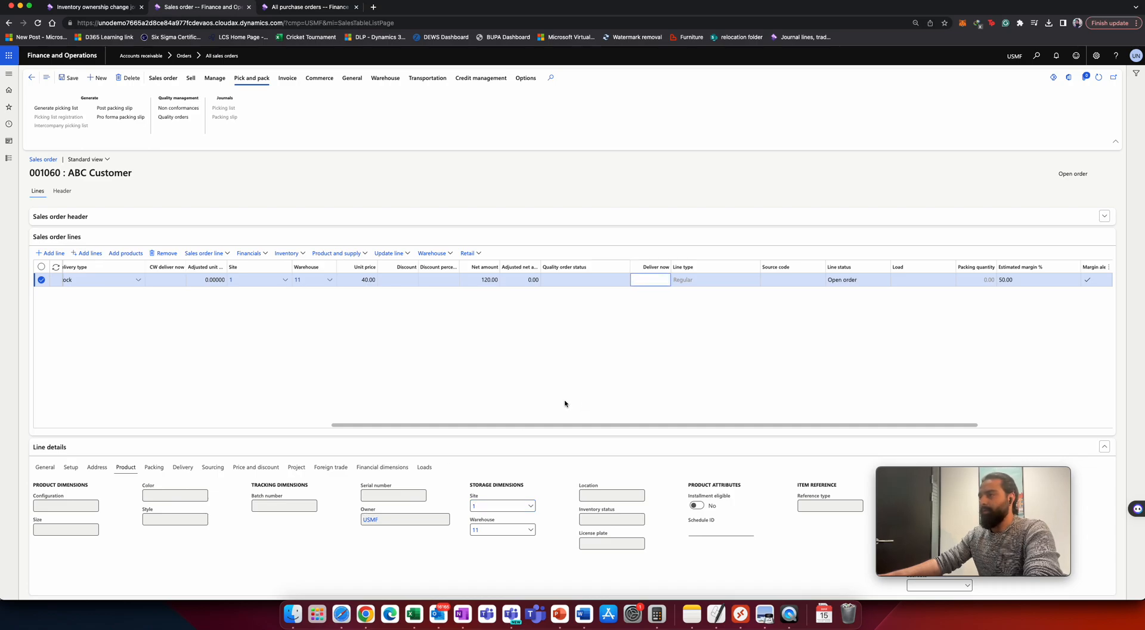
left_click(570, 382)
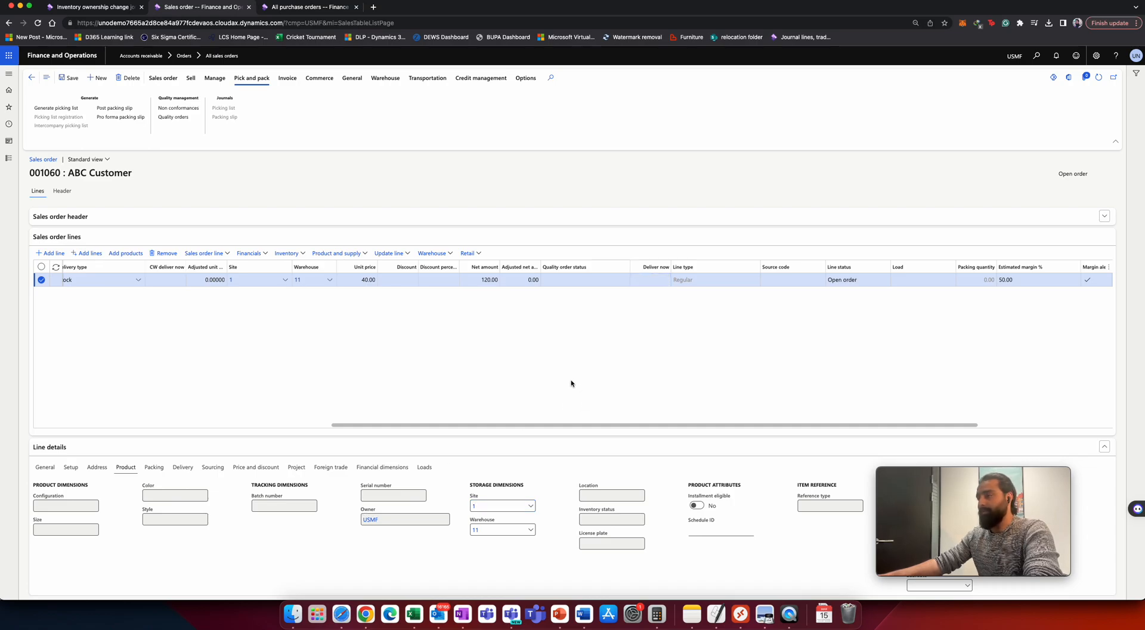
left_click_drag(424, 426, 184, 404)
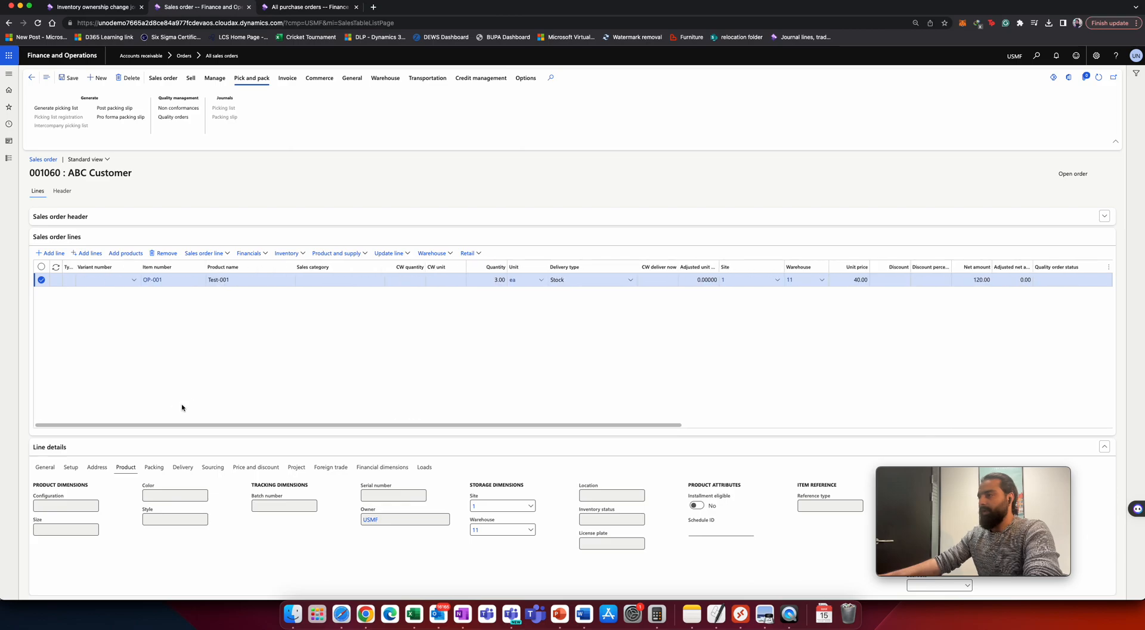